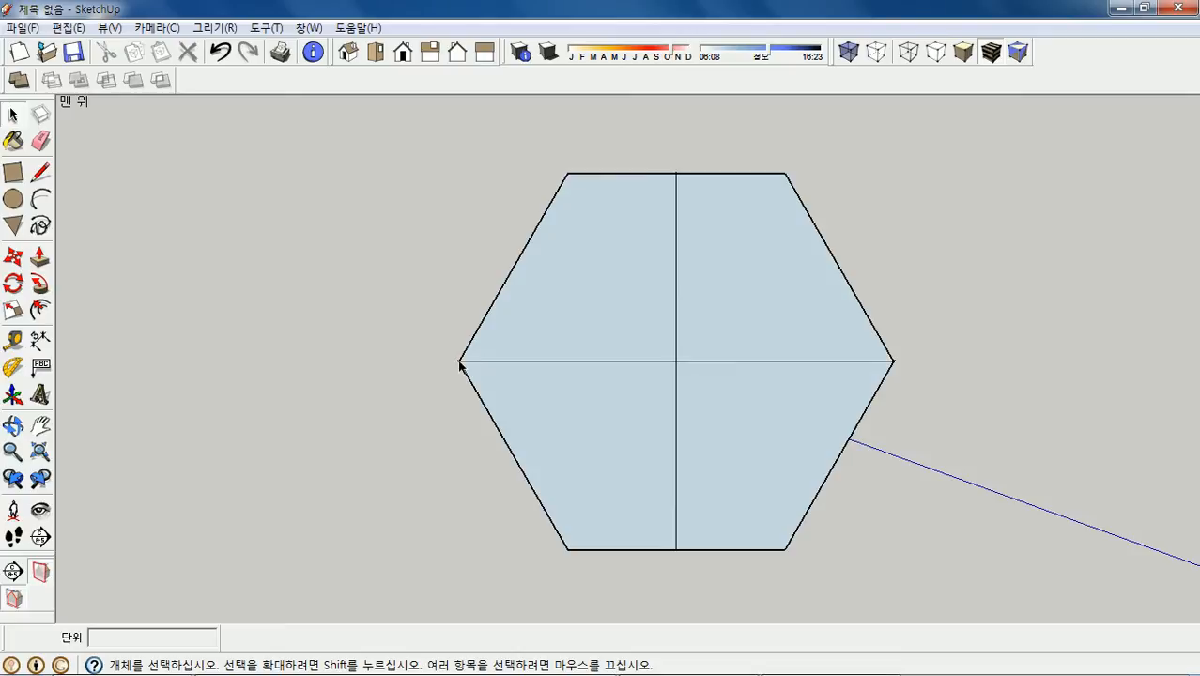
Draw a circle of 60 mm radius centred on the hexagon's left corner.
scroll(458, 364, up, 5)
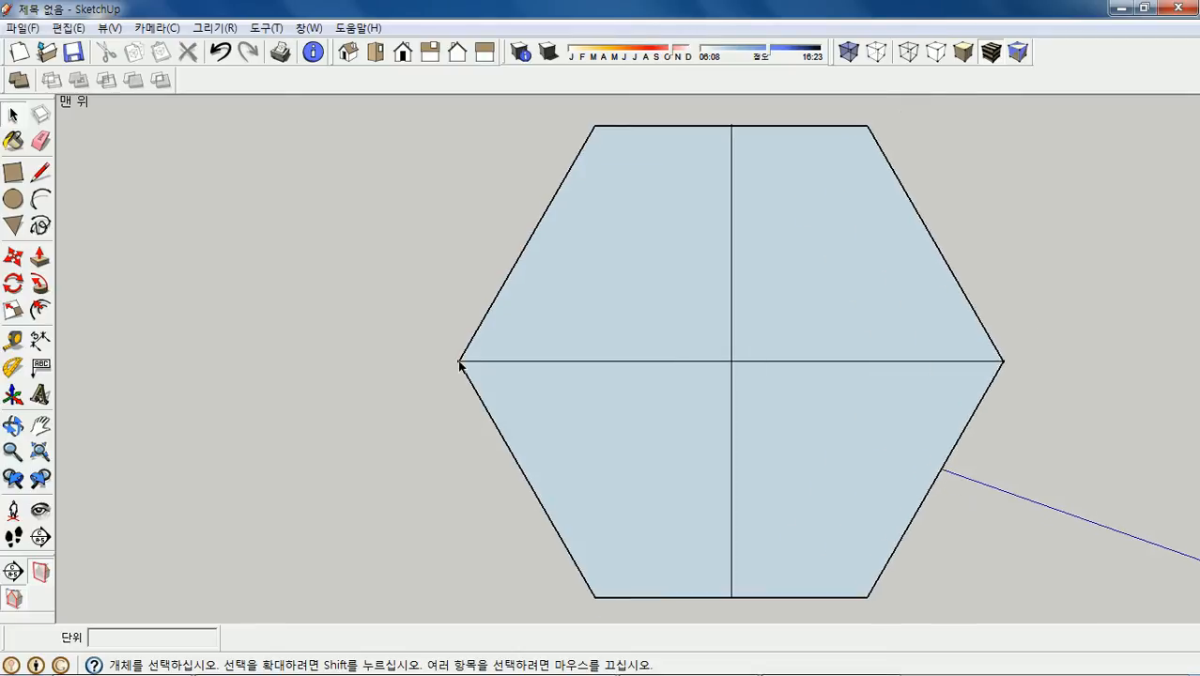
scroll(459, 365, up, 3)
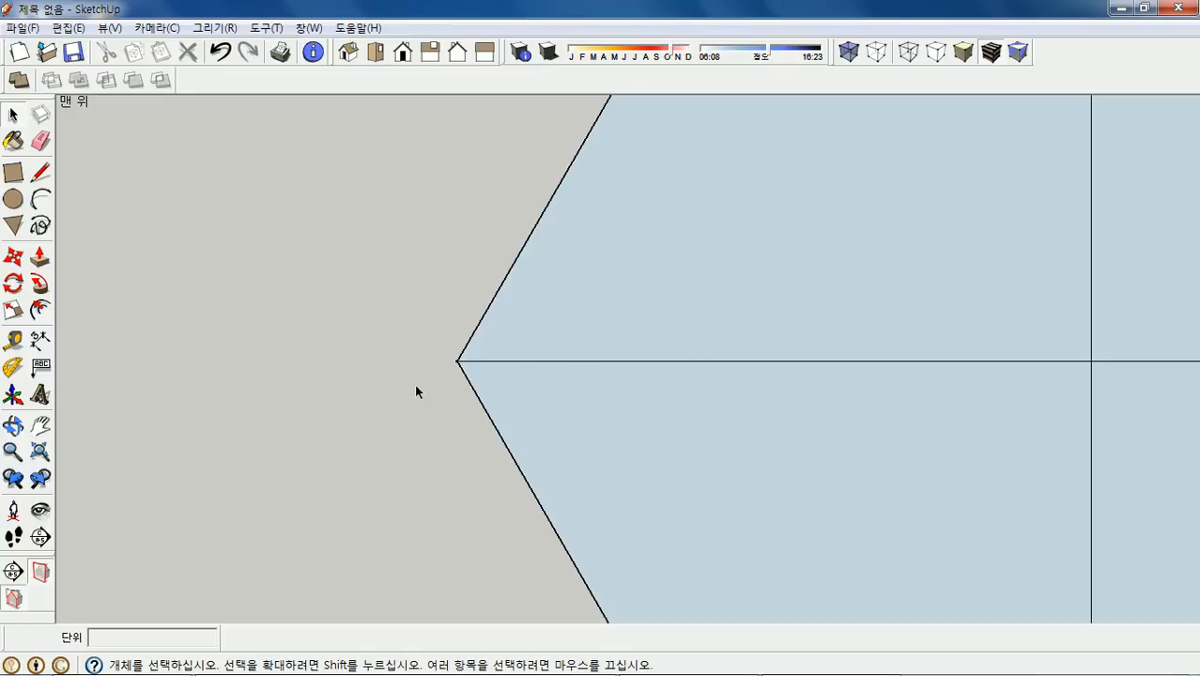
scroll(458, 368, up, 3)
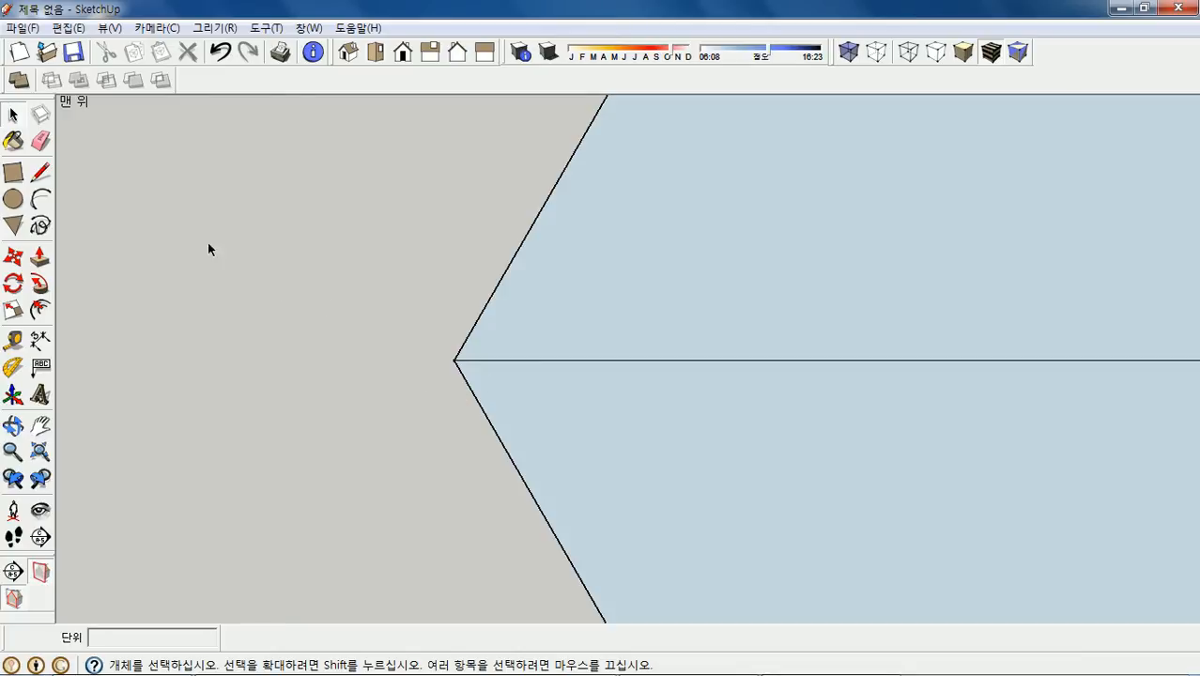
click(13, 200)
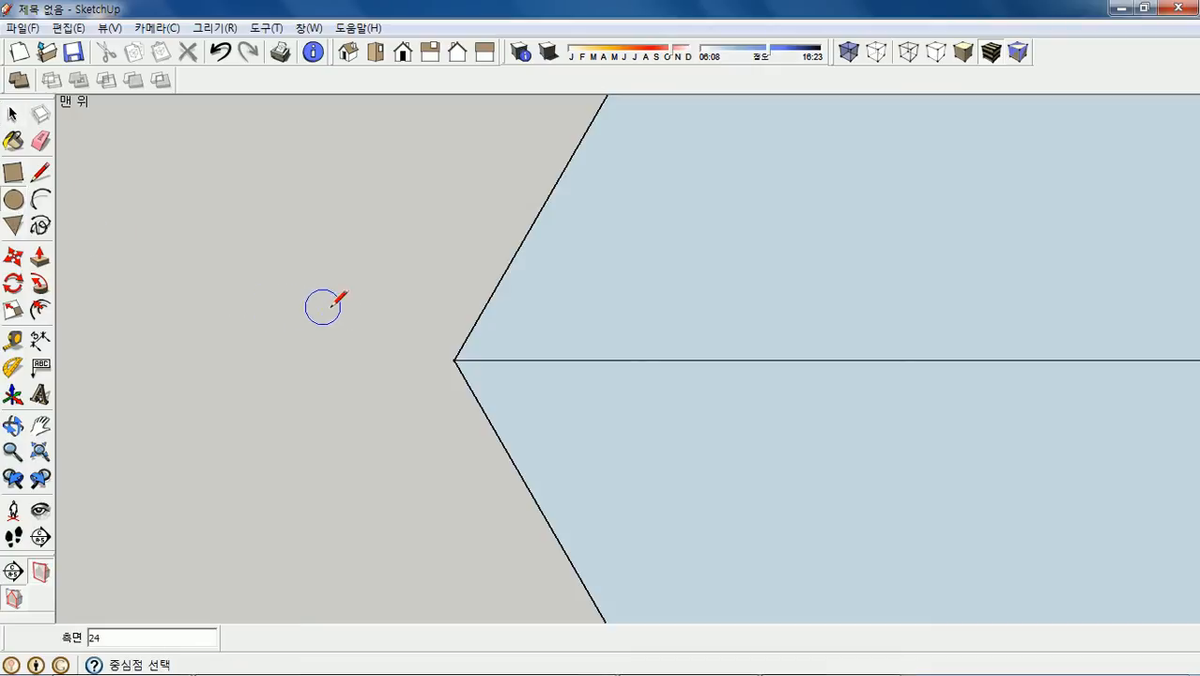
click(454, 360)
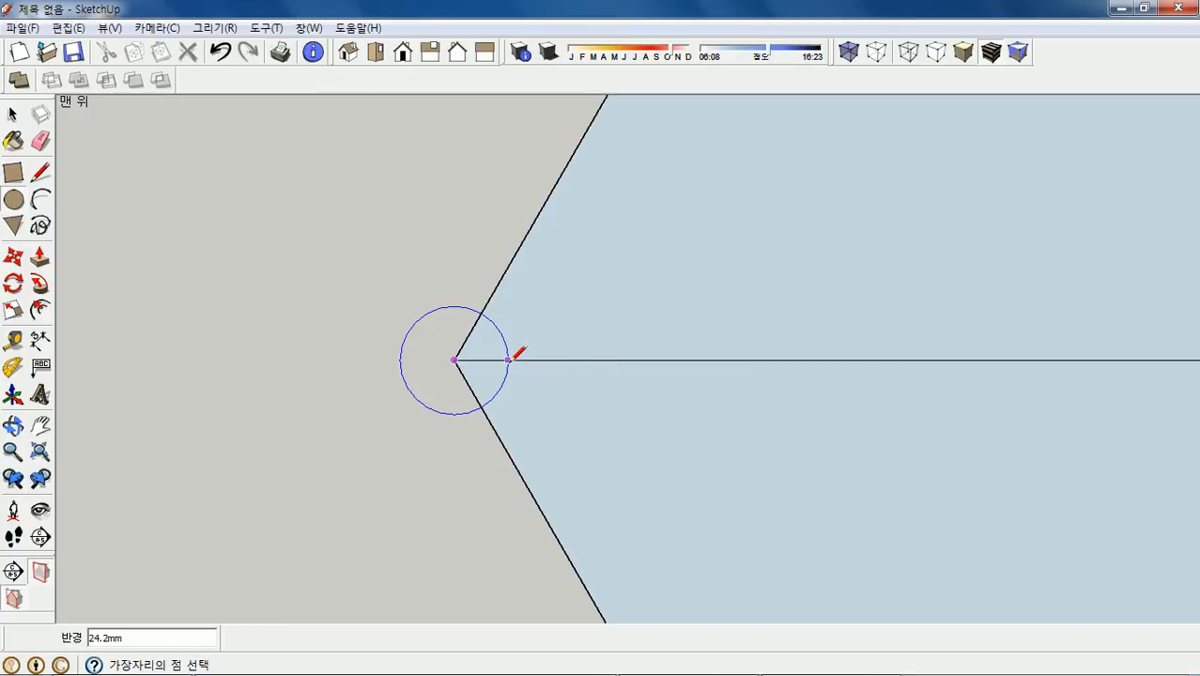
text(60)
key(Return)
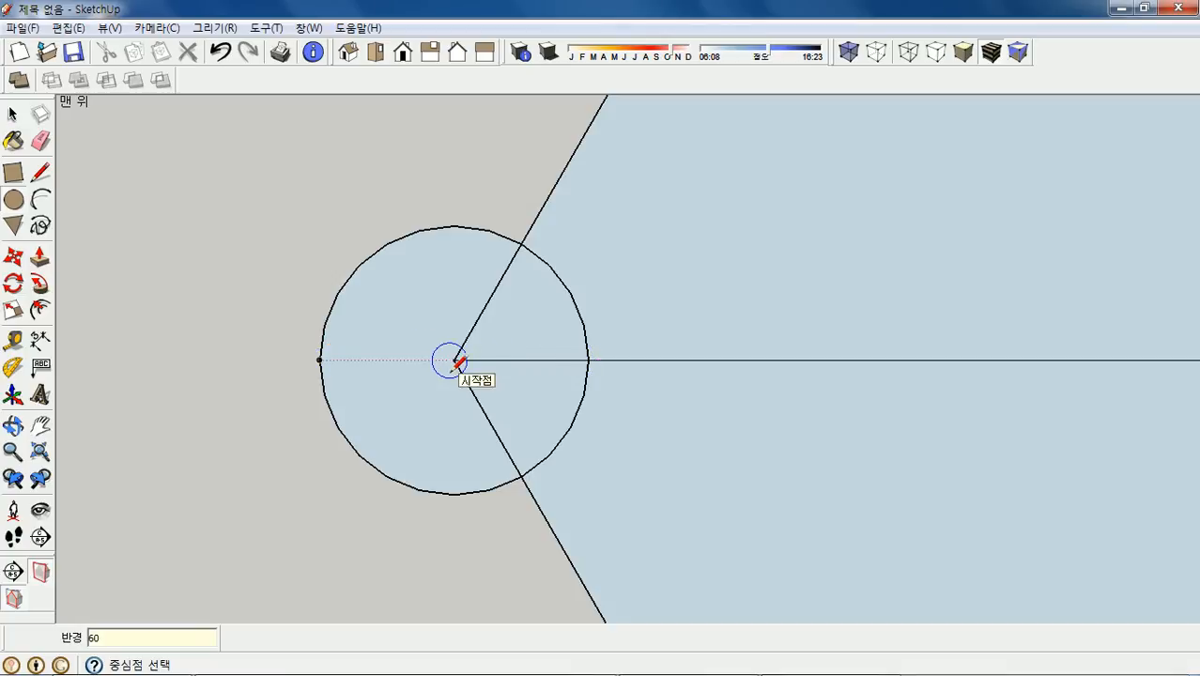
Push/Pull the circle at the hexagon's corner up 30 mm into a cylinder.
scroll(469, 366, down, 1)
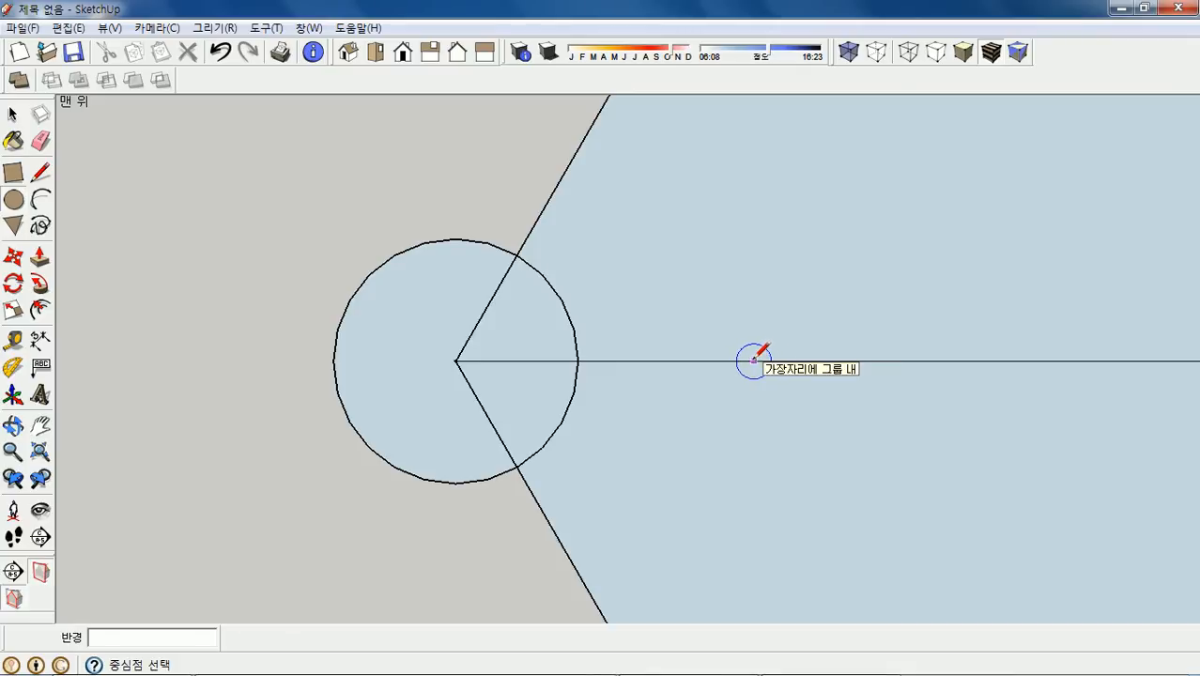
scroll(754, 362, up, 1)
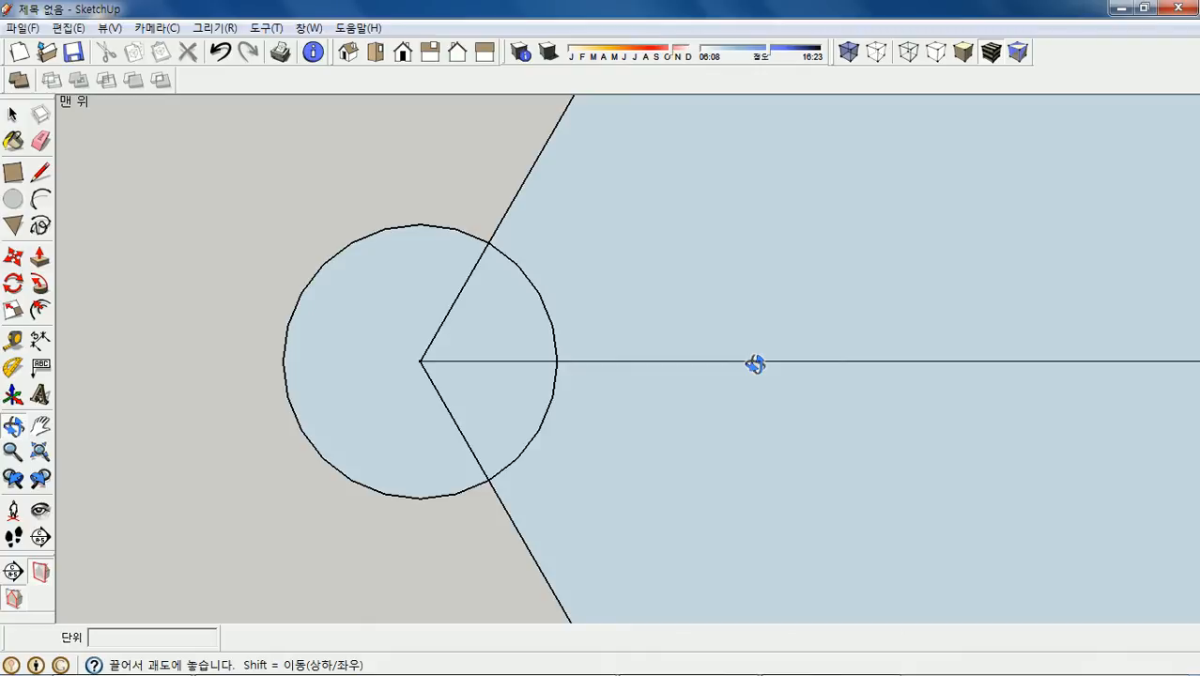
key(c)
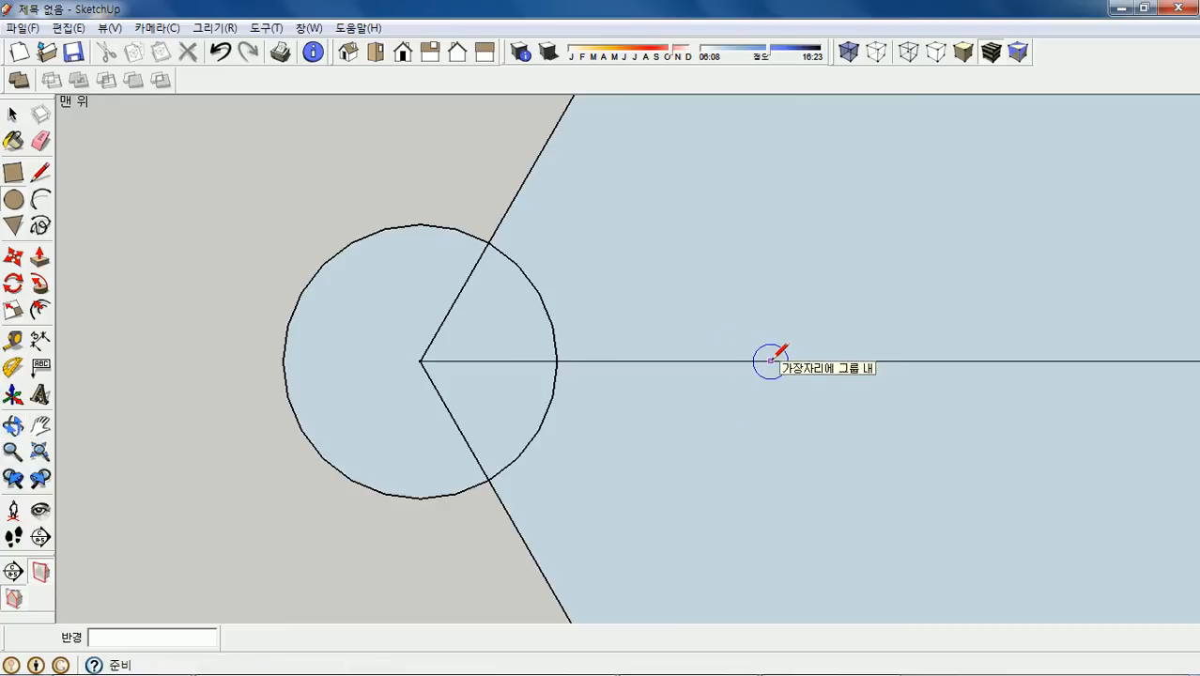
key(o)
mouse_move(776, 366)
mouse_down()
mouse_move(769, 193)
mouse_move(782, 134)
mouse_up()
key(c)
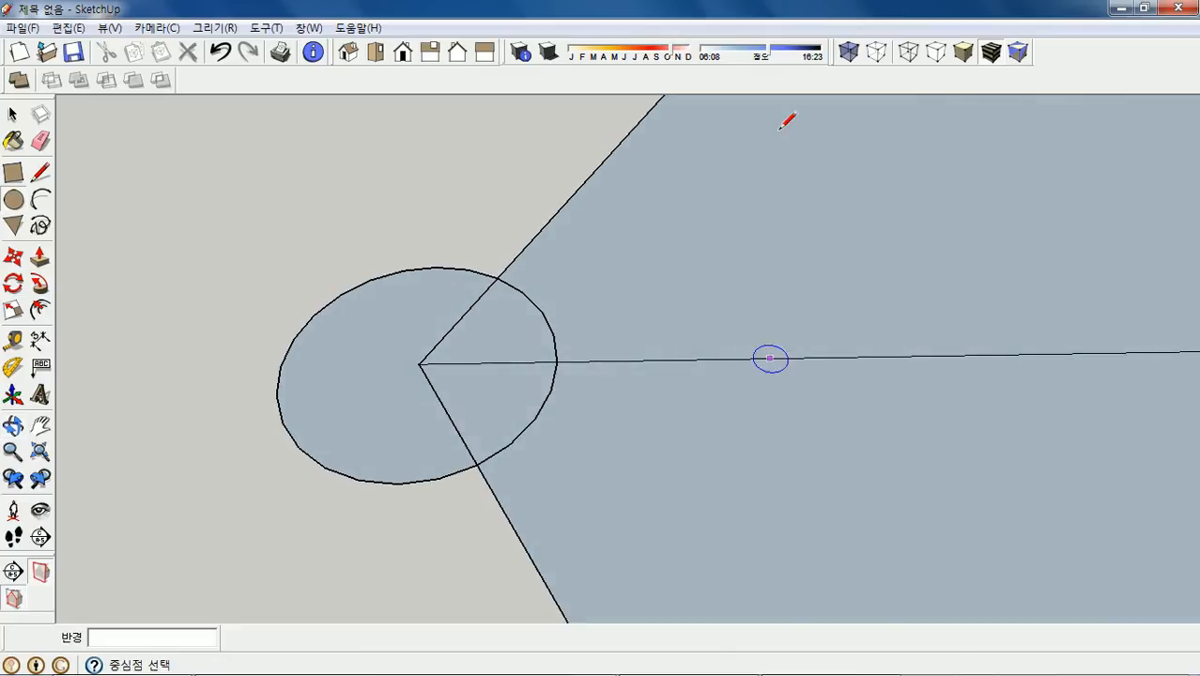
mouse_move(774, 358)
middle_down()
mouse_move(770, 385)
mouse_move(772, 367)
middle_up()
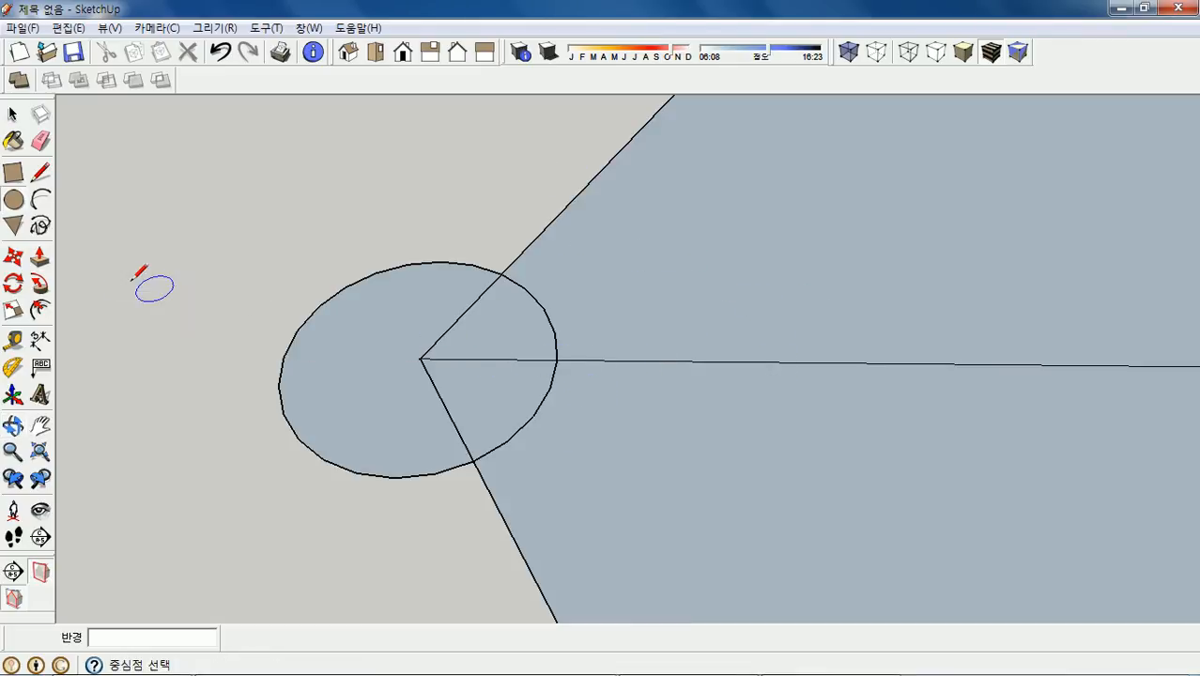
click(39, 259)
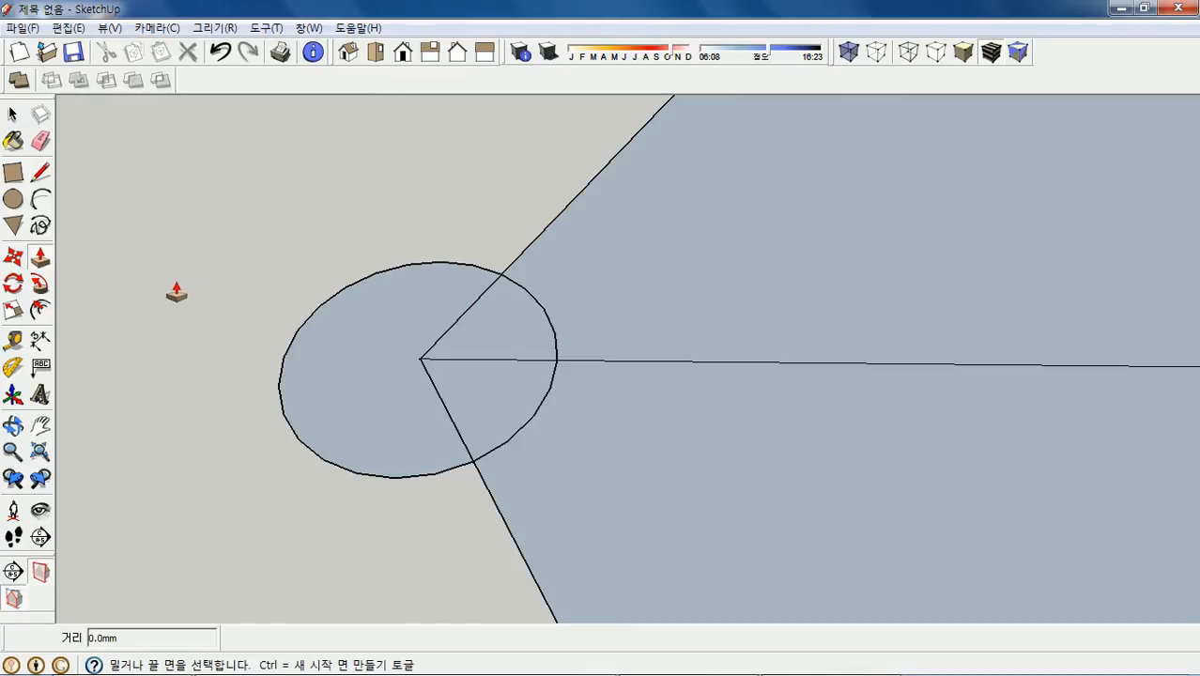
click(398, 333)
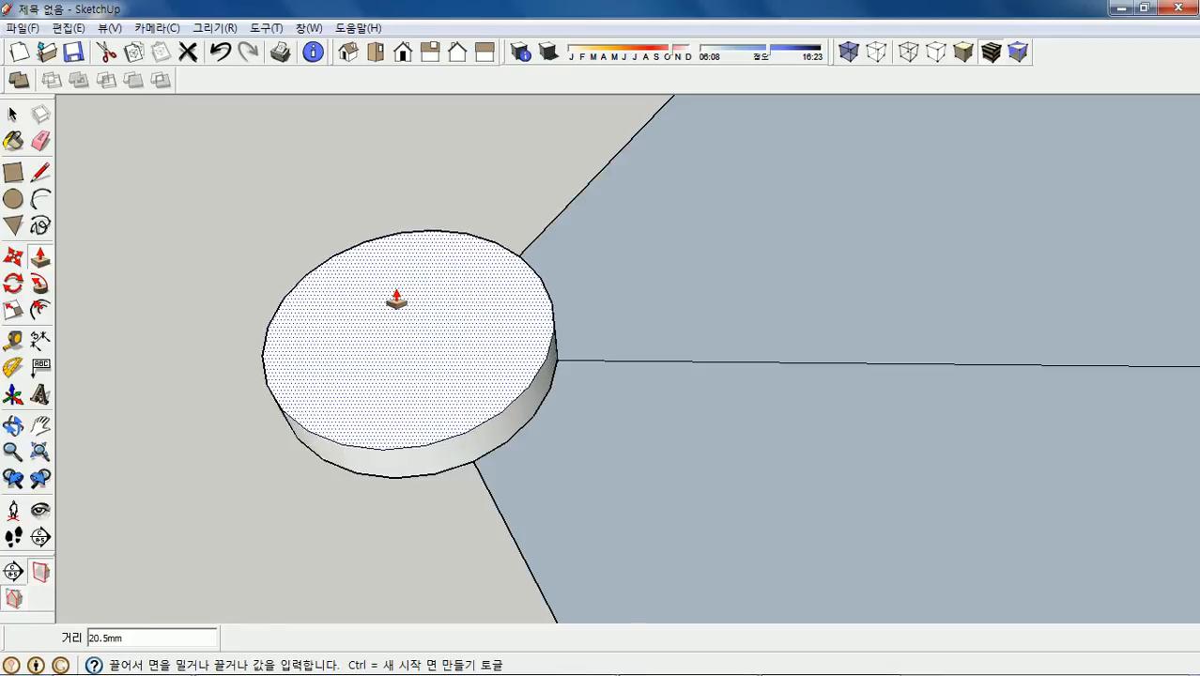
text(30)
key(Return)
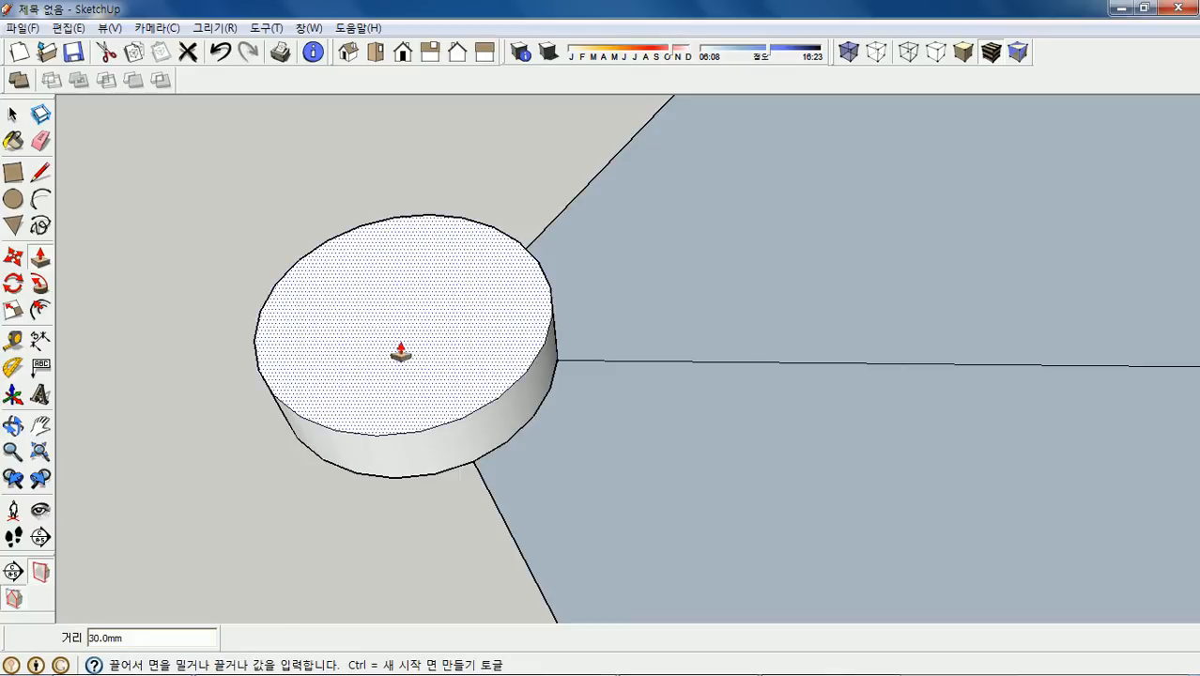
In top view, place a horizontal guide line through the centre of the cylinder's top face out to its edge.
click(14, 341)
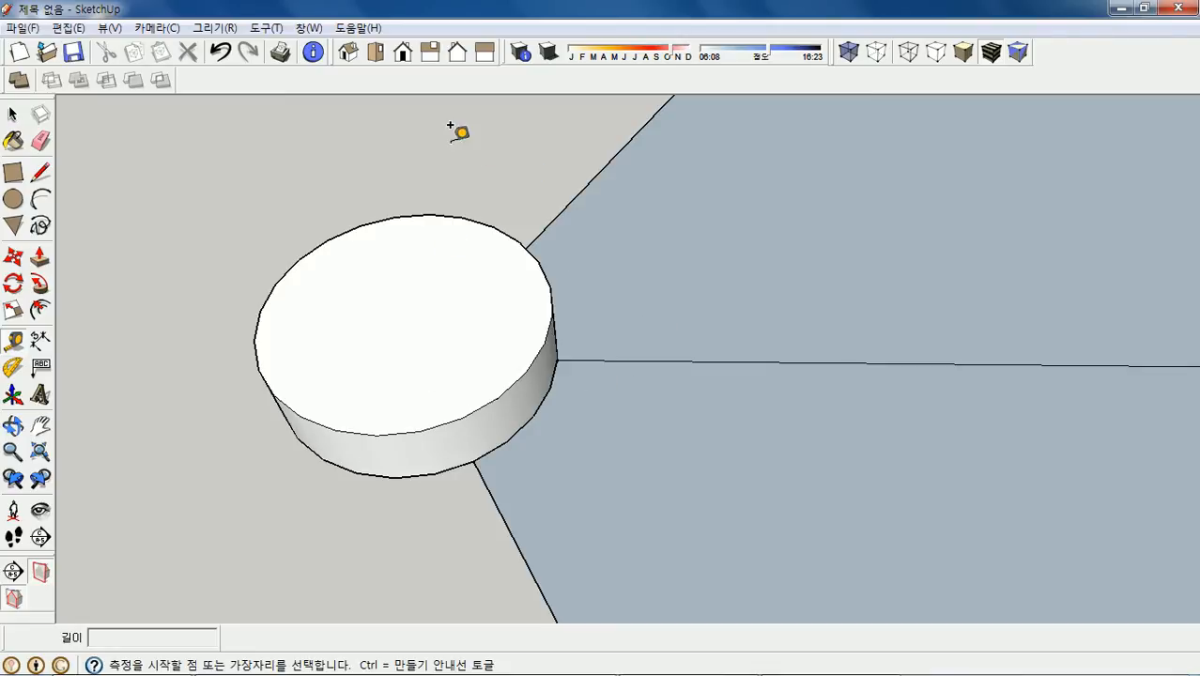
click(375, 54)
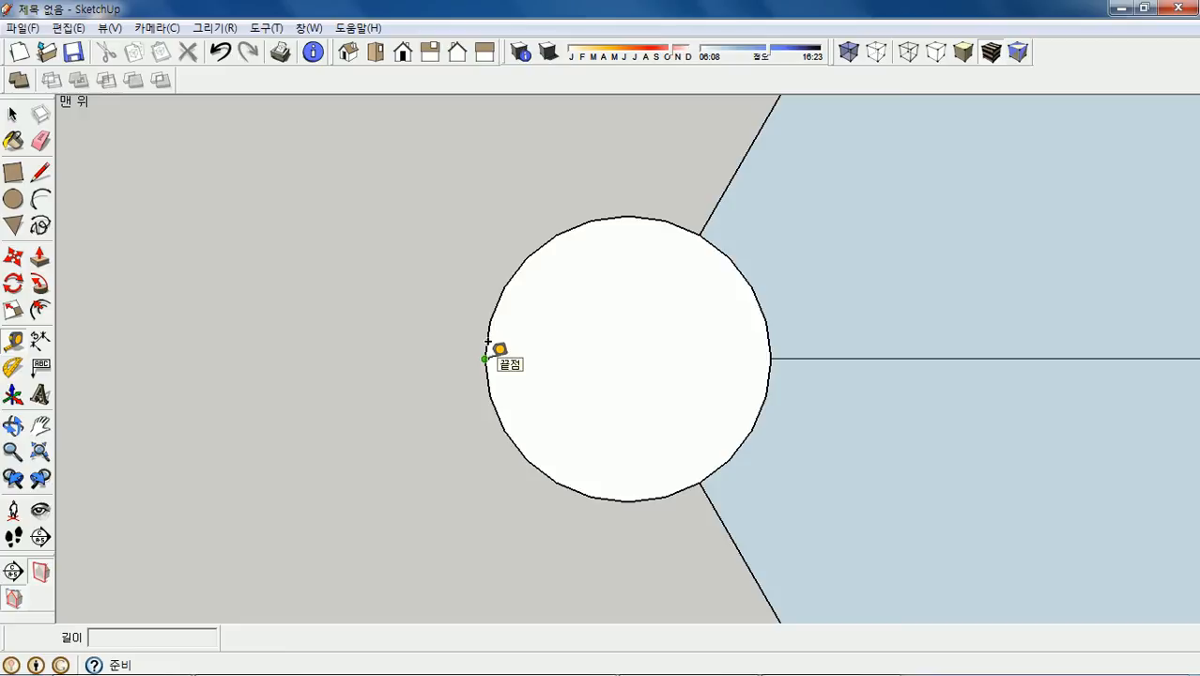
scroll(488, 341, up, 5)
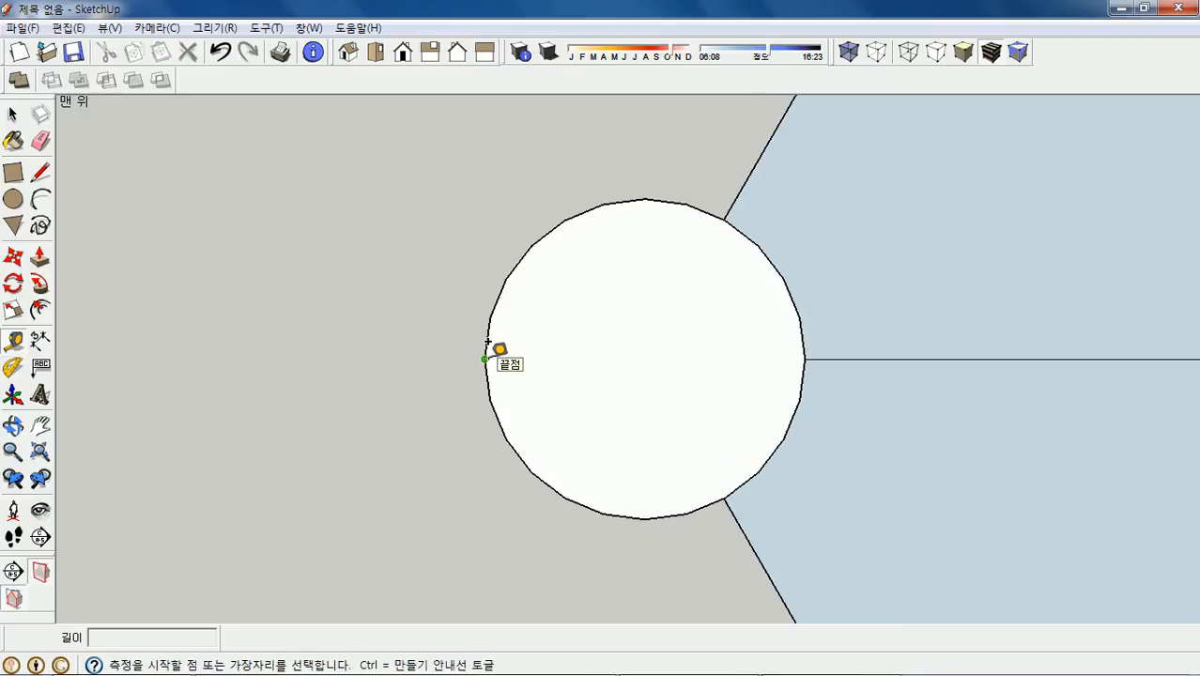
scroll(488, 355, up, 3)
scroll(470, 449, down, 1)
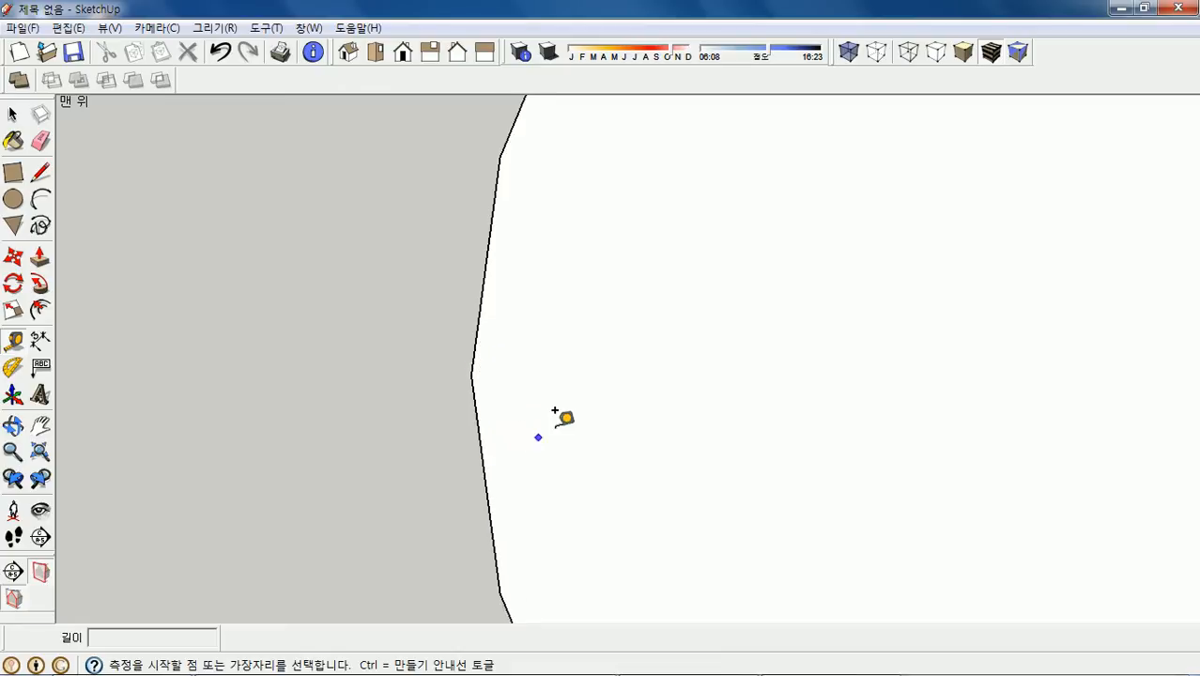
scroll(545, 439, down, 1)
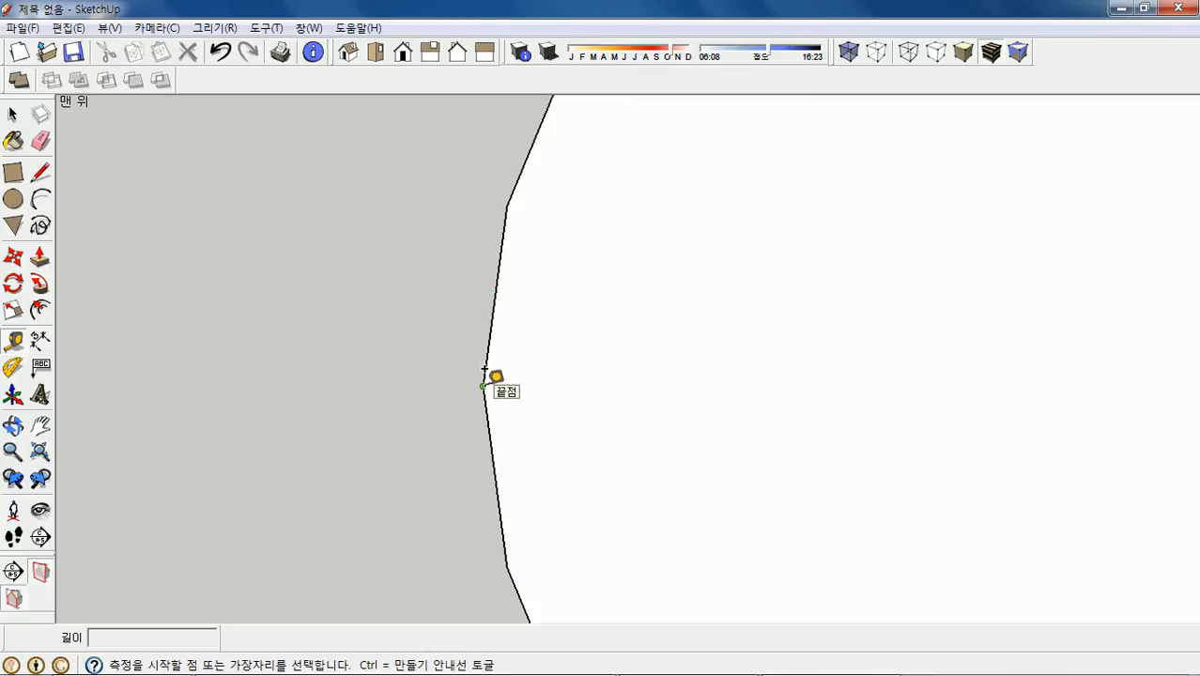
scroll(484, 369, down, 5)
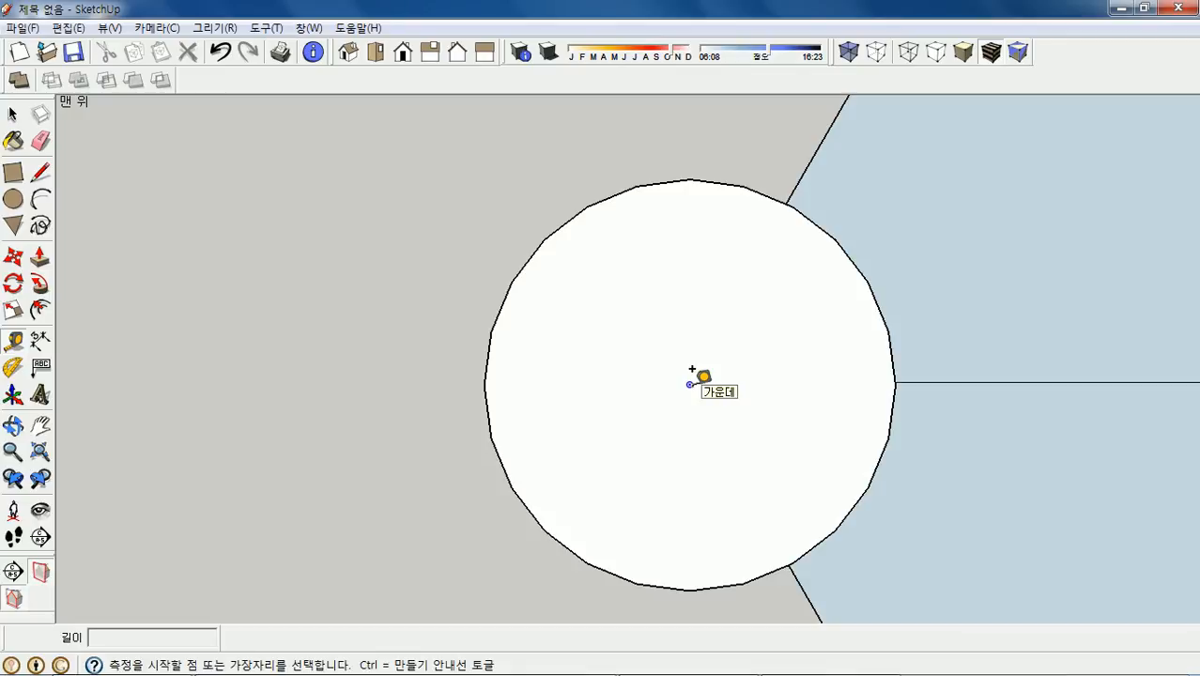
click(690, 382)
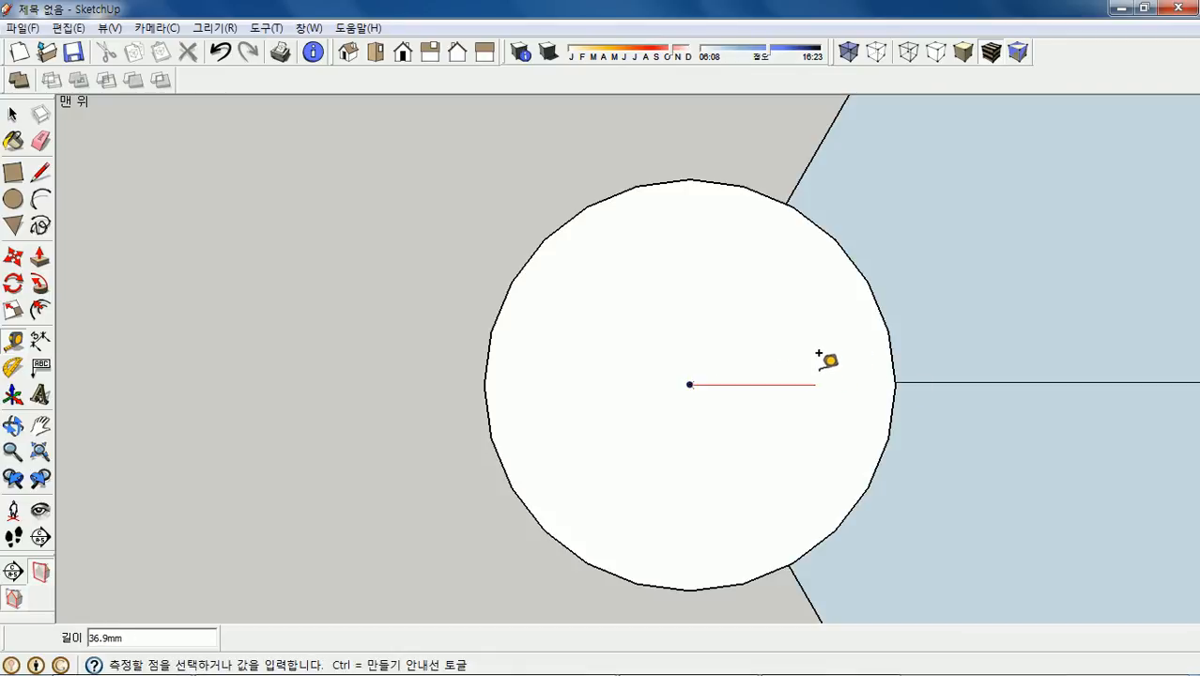
click(894, 371)
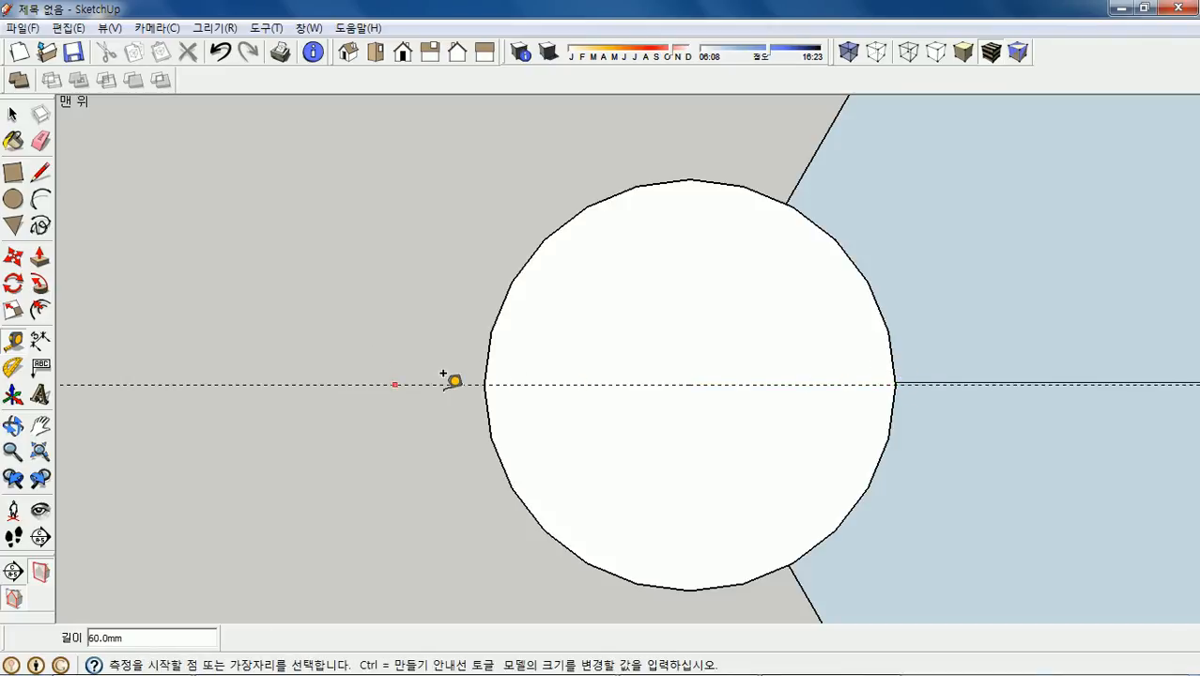
scroll(158, 389, down, 1)
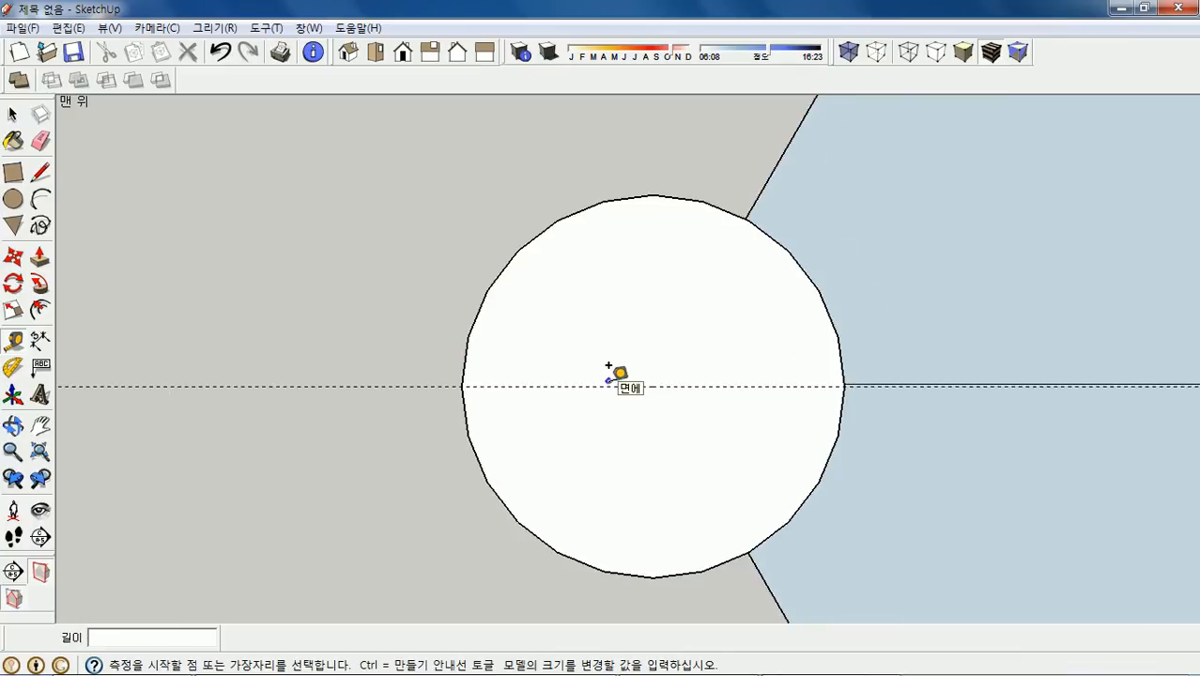
Draw a concentric circle of 55 mm radius on the cylinder's top face.
click(14, 201)
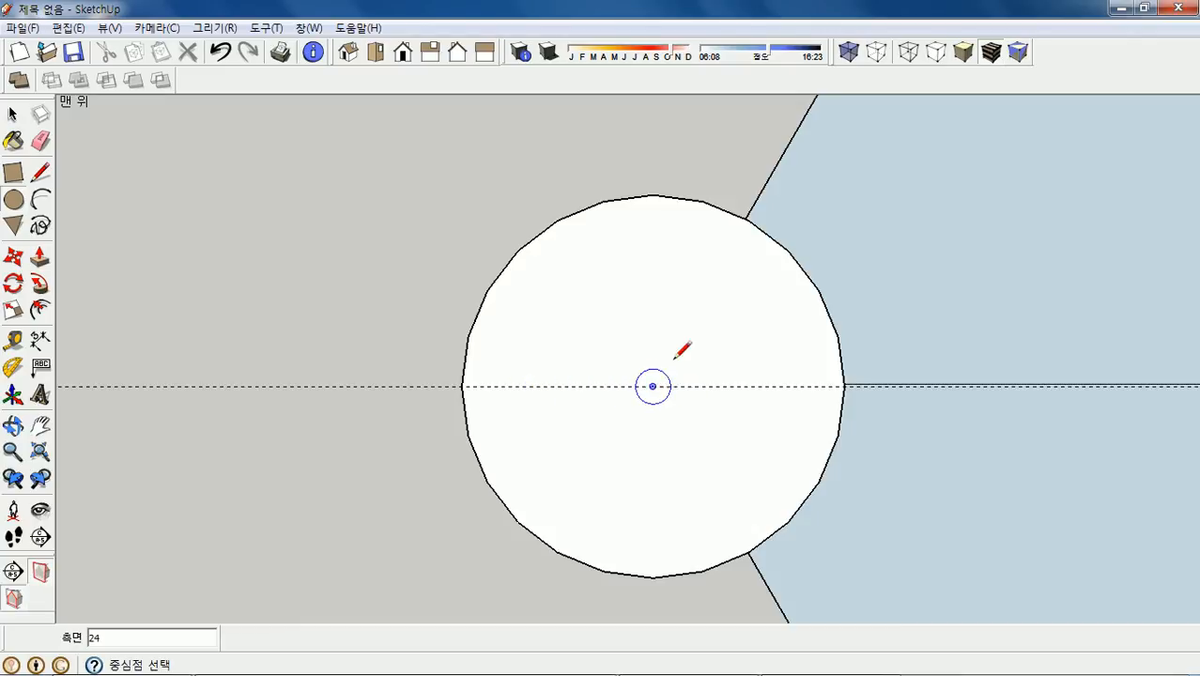
click(653, 386)
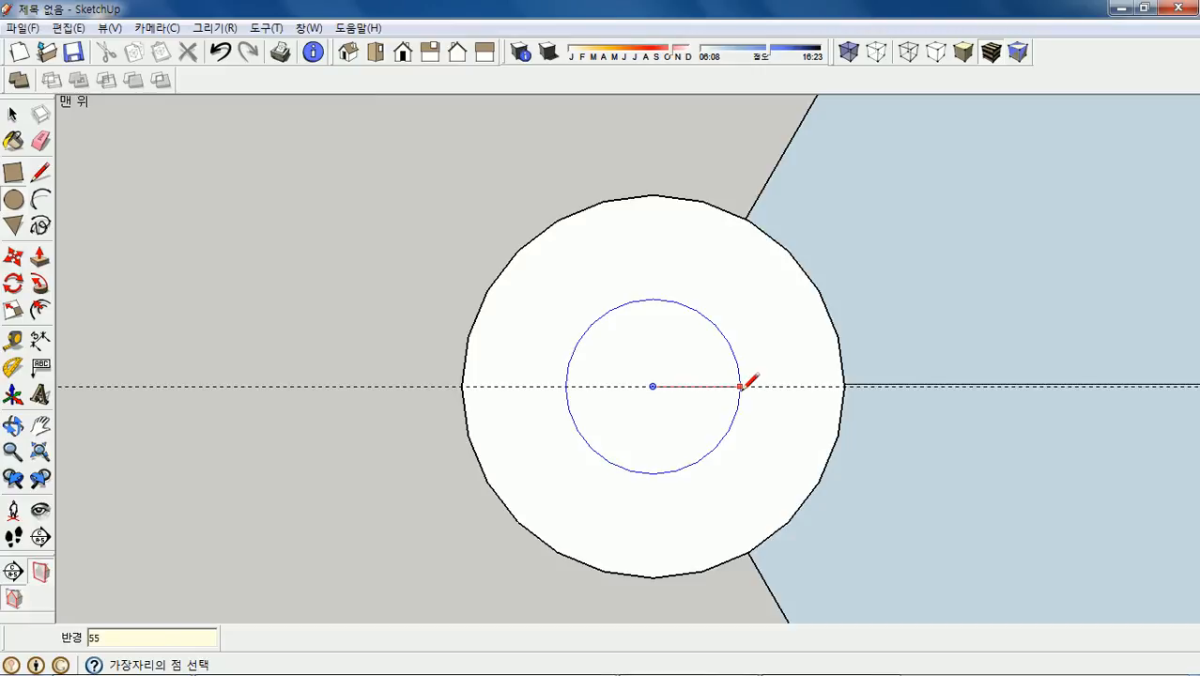
key(Return)
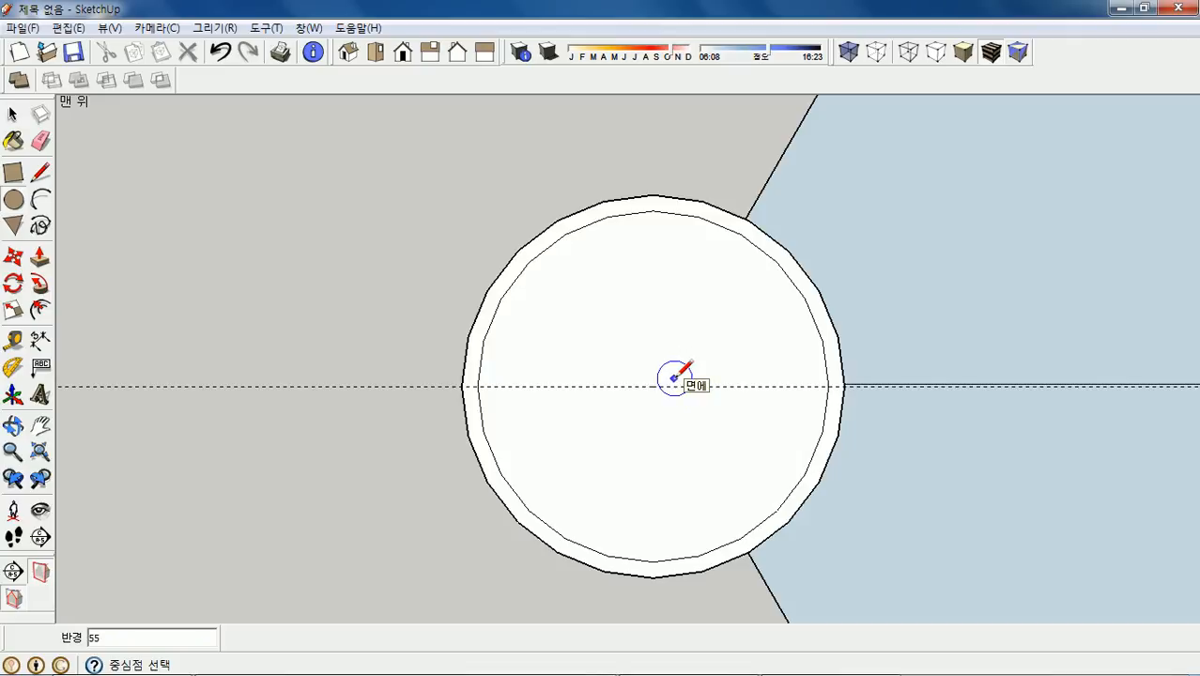
Push/Pull the inner 55 mm circle on the cylinder's top up 5 mm.
key(o)
middle_drag(679, 383, 686, 198)
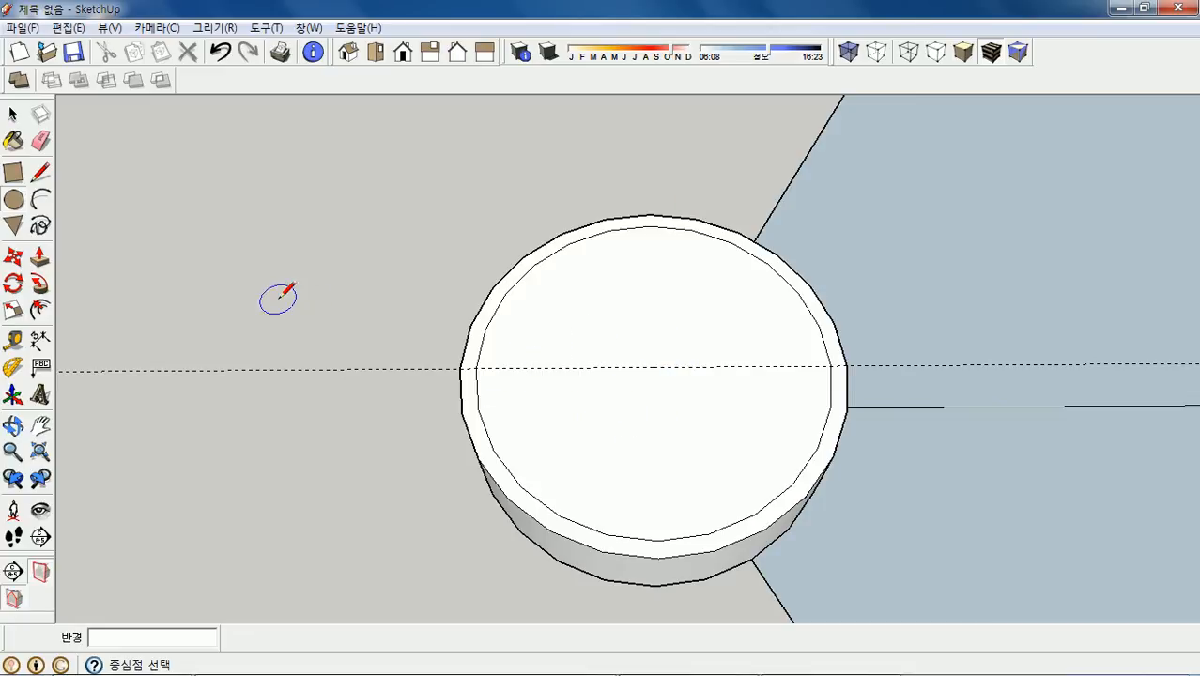
click(41, 259)
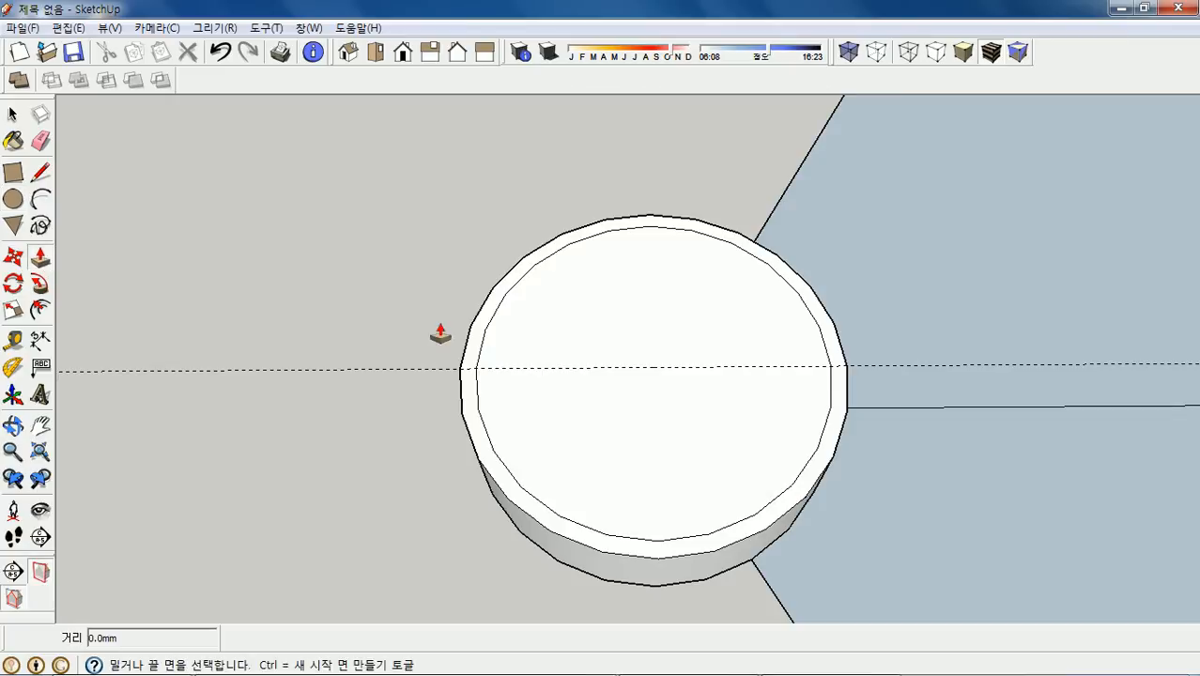
click(648, 331)
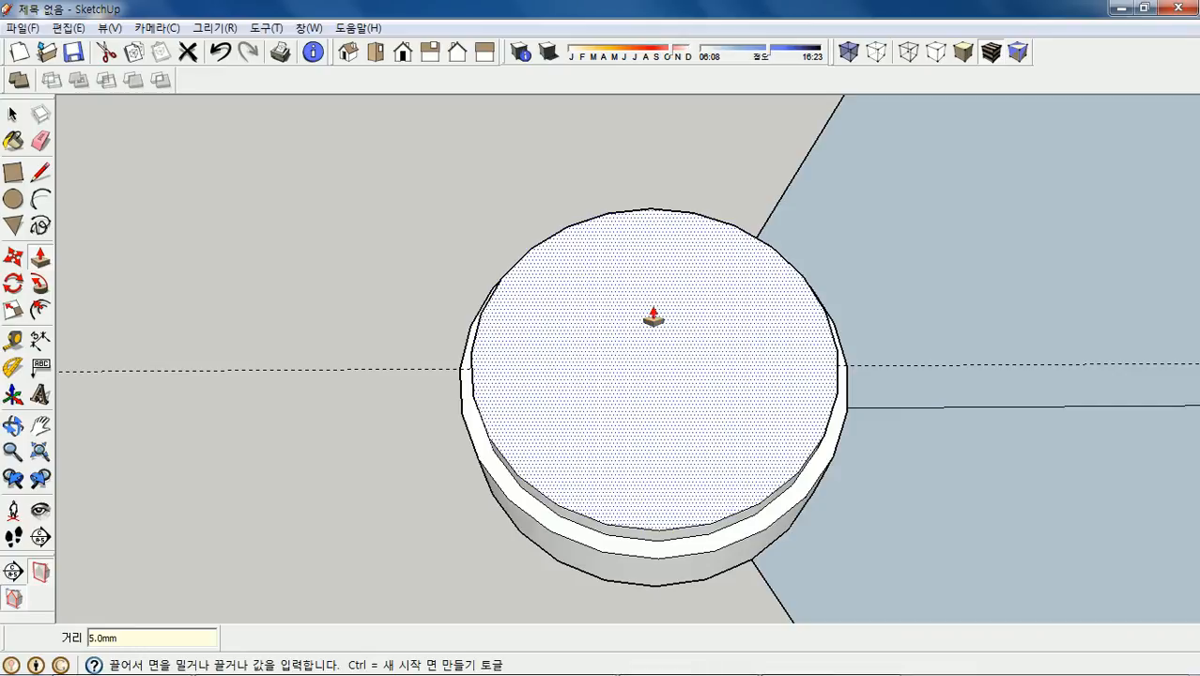
key(Return)
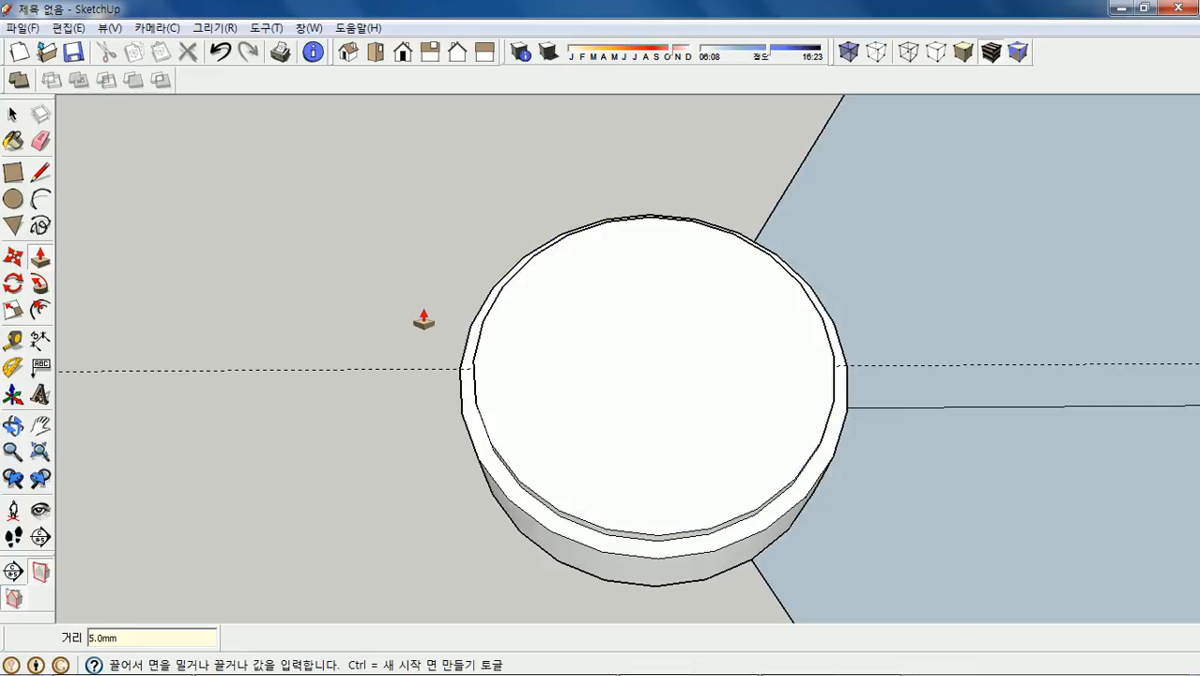
Place two perpendicular guide lines crossing at the centre of the raised disc, along the red and green axes.
click(13, 340)
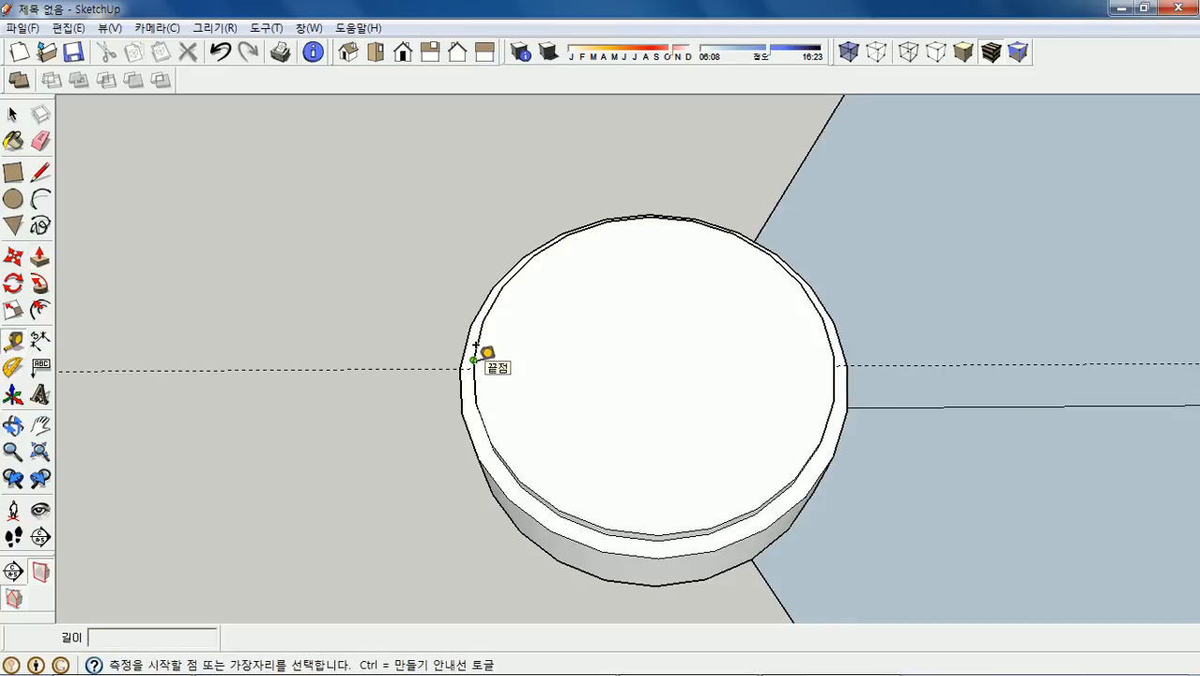
click(656, 342)
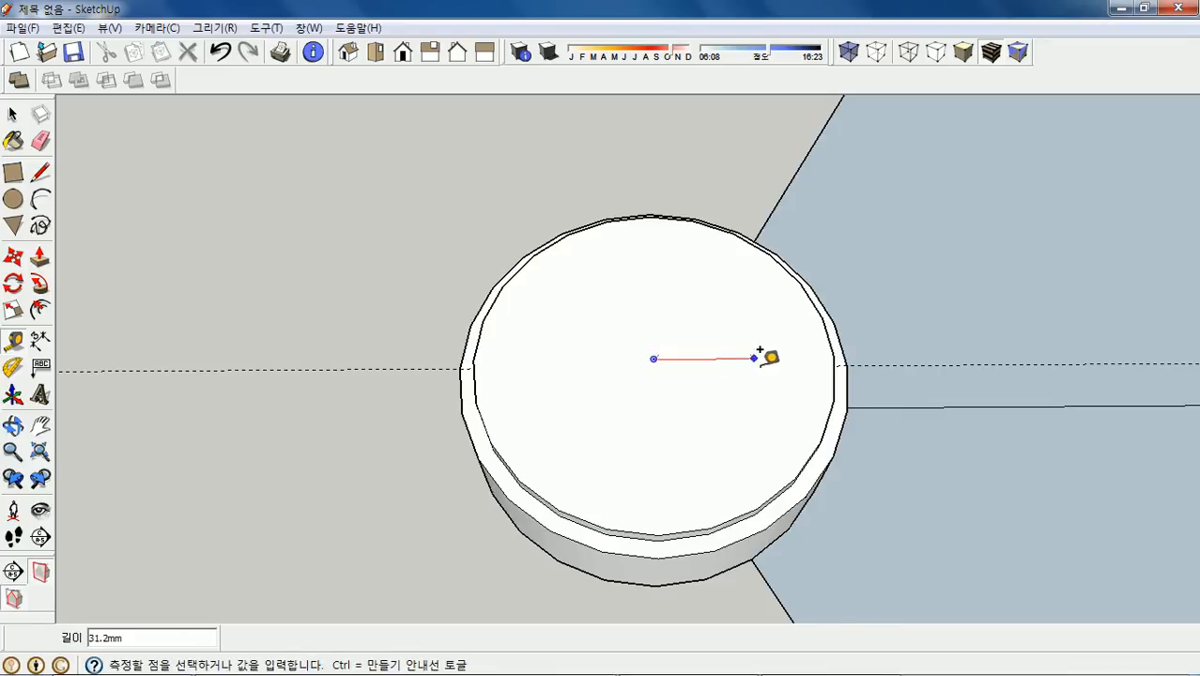
click(834, 357)
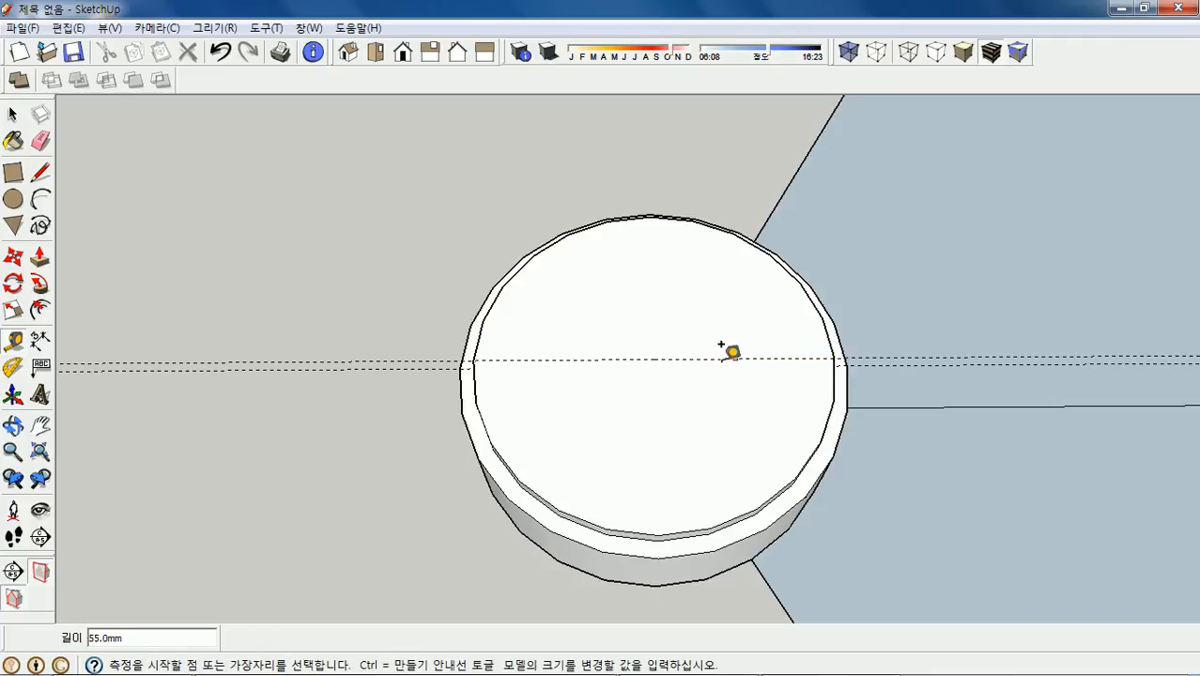
click(655, 343)
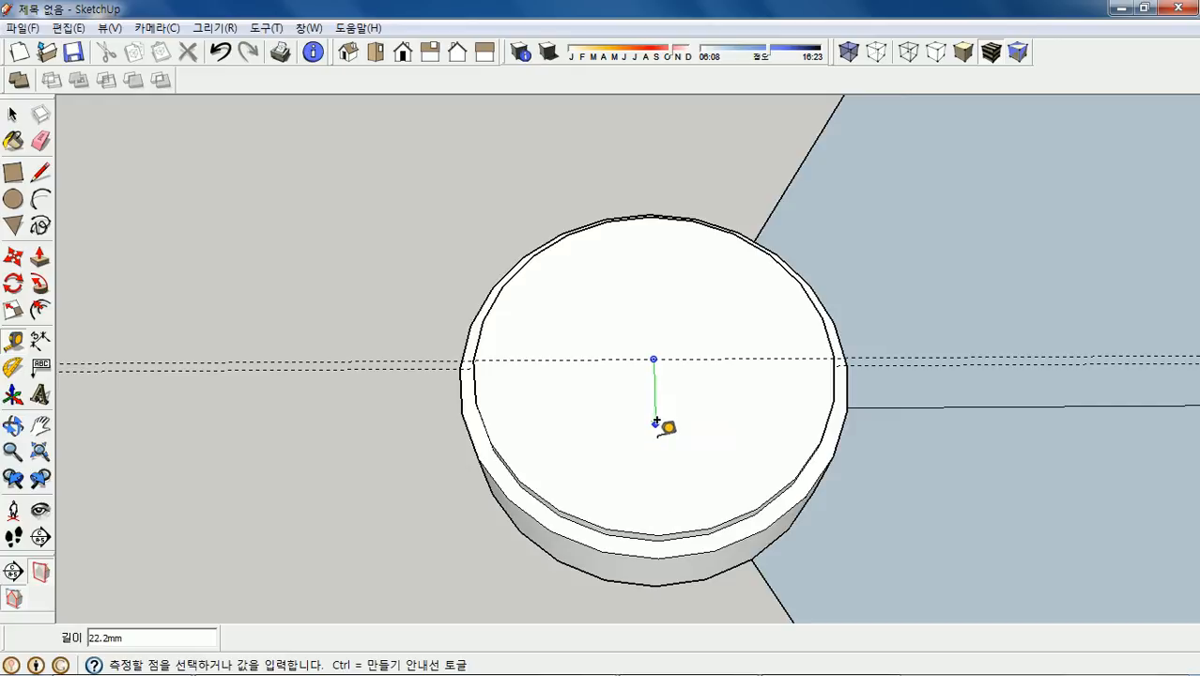
click(659, 517)
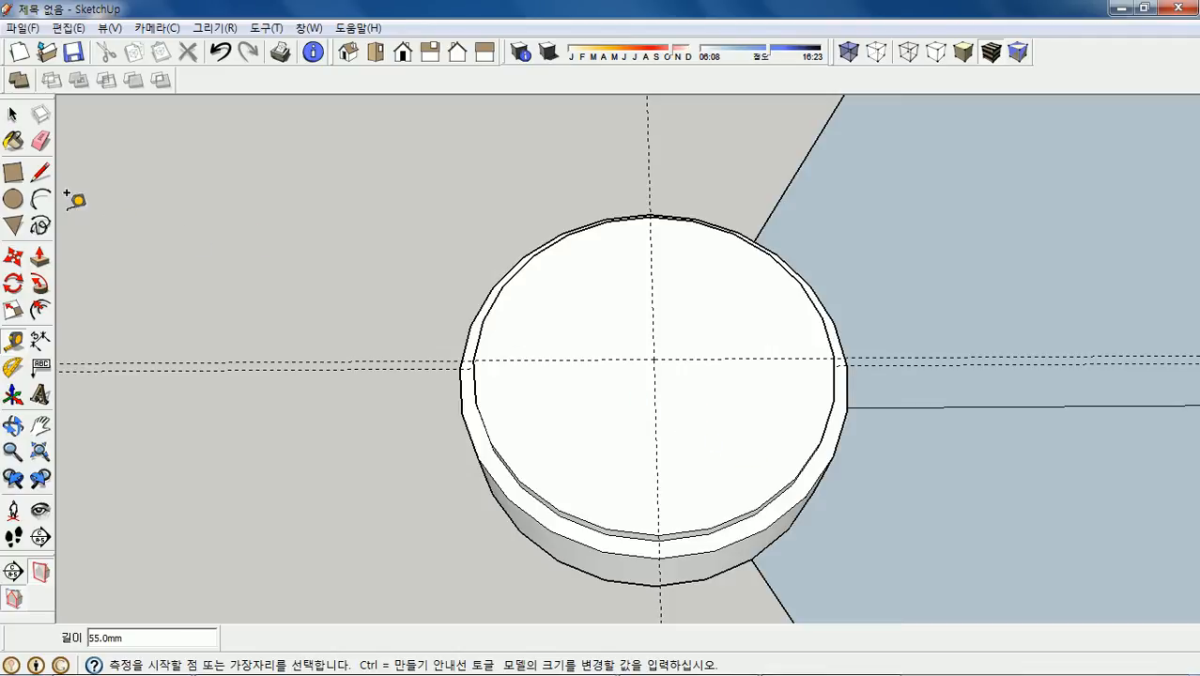
Draw two perpendicular 110 mm lines across the raised disc along the guides, crossing at its centre.
click(41, 172)
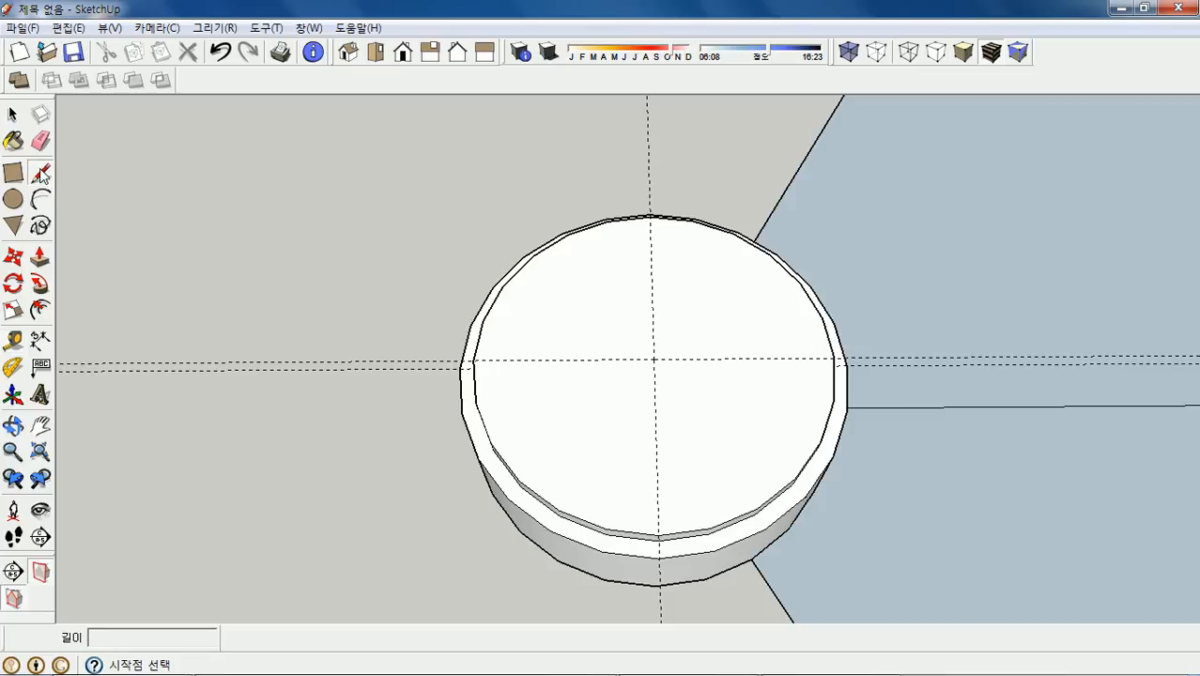
click(474, 359)
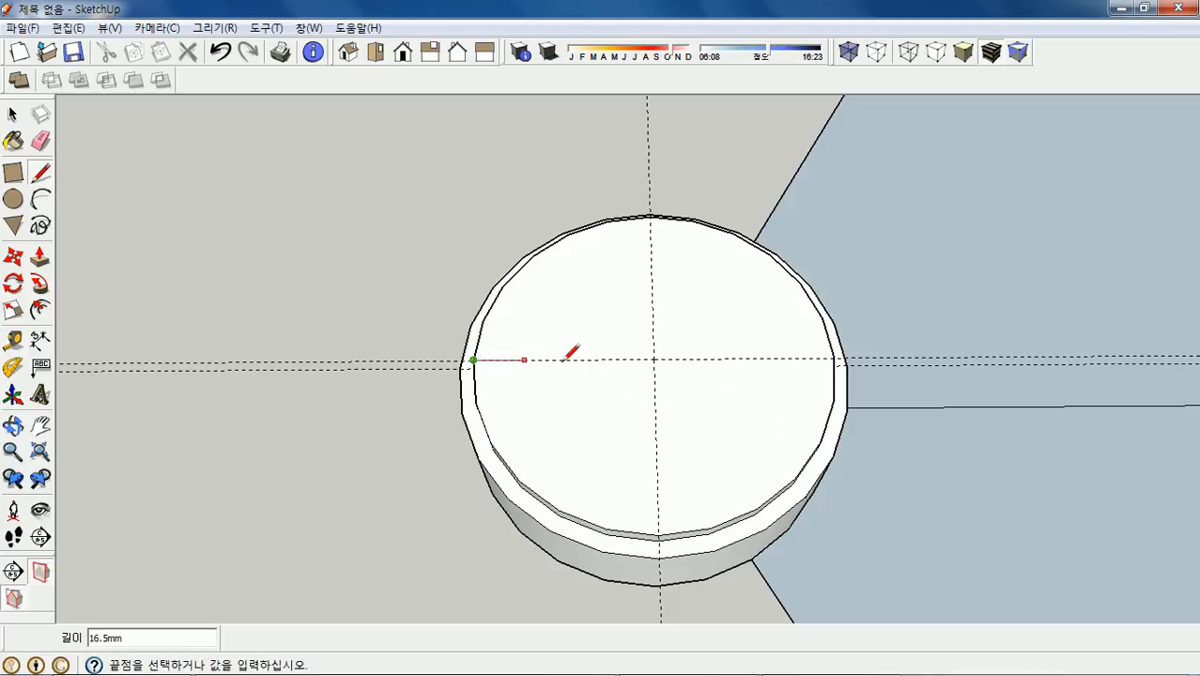
click(834, 357)
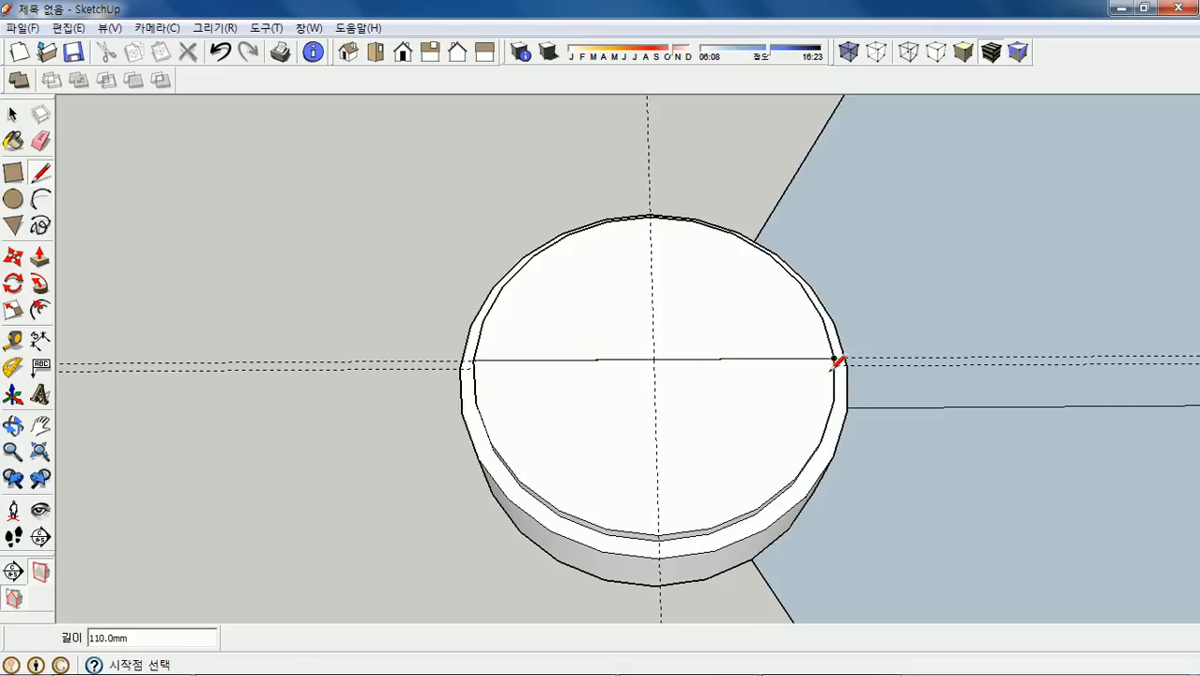
click(650, 216)
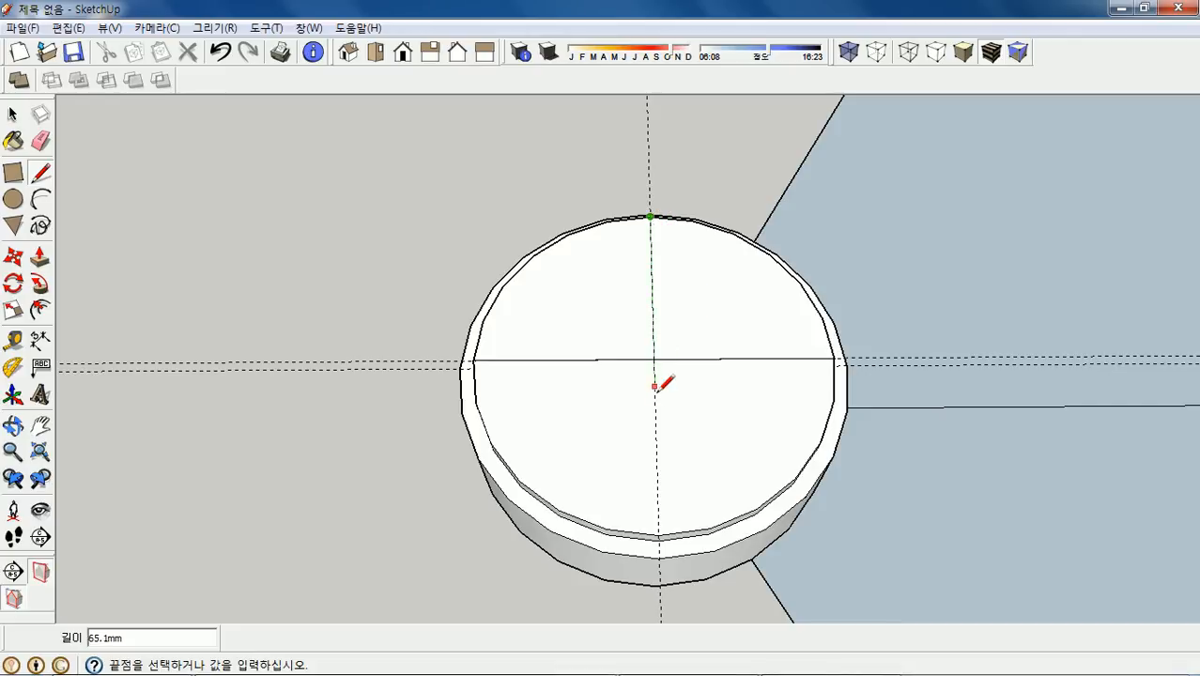
click(659, 536)
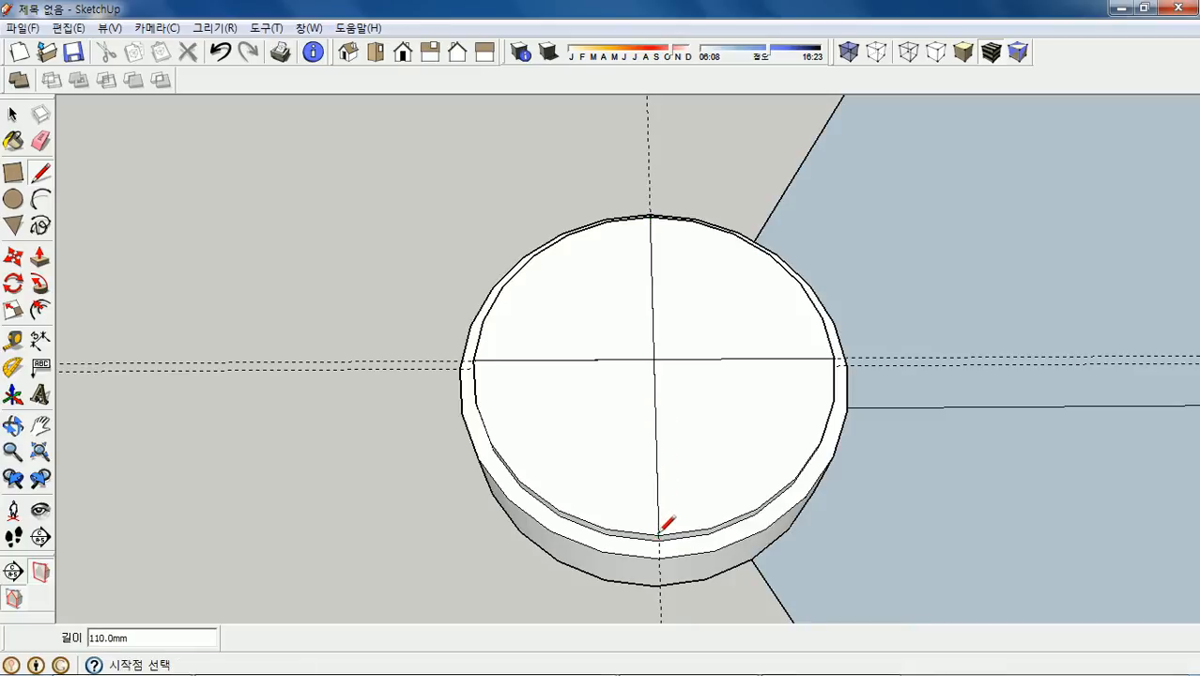
middle_drag(635, 393, 638, 493)
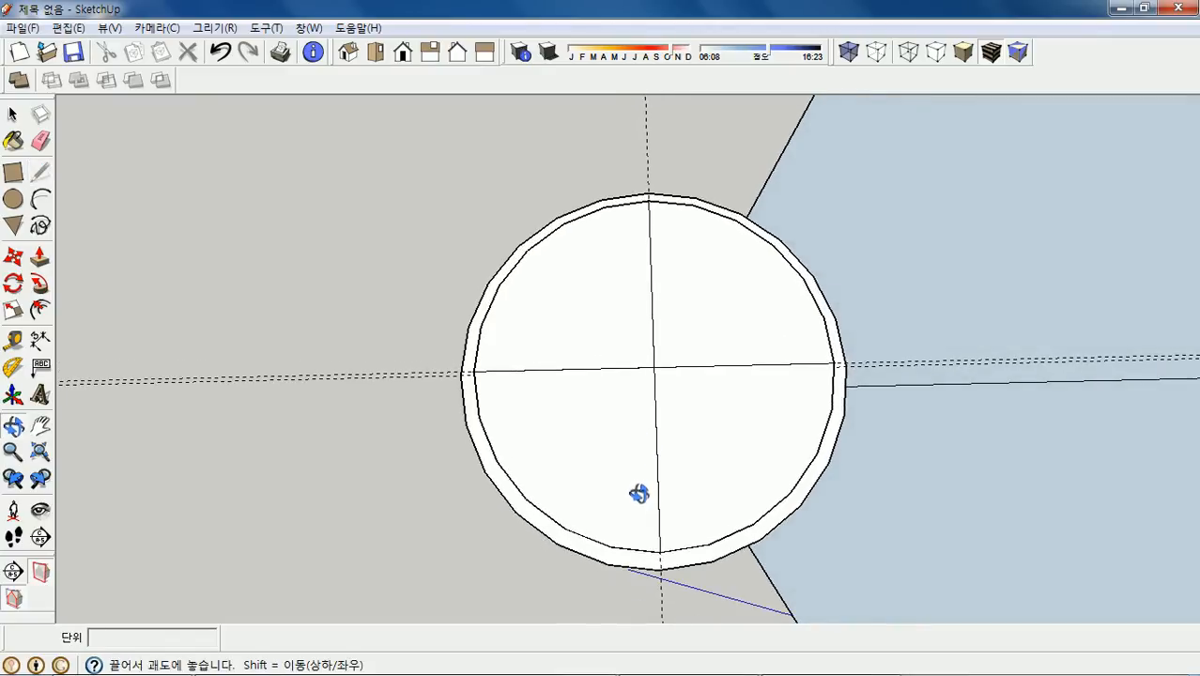
mouse_move(669, 398)
middle_down()
mouse_move(664, 415)
mouse_move(655, 390)
middle_up()
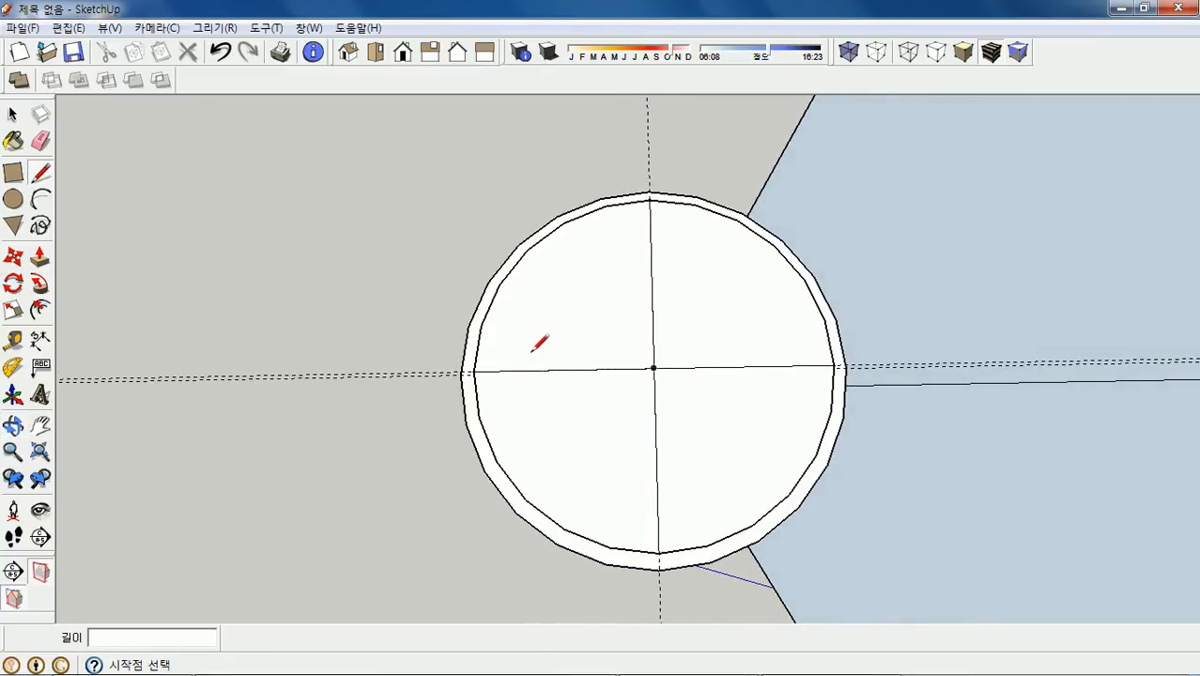
scroll(507, 344, down, 1)
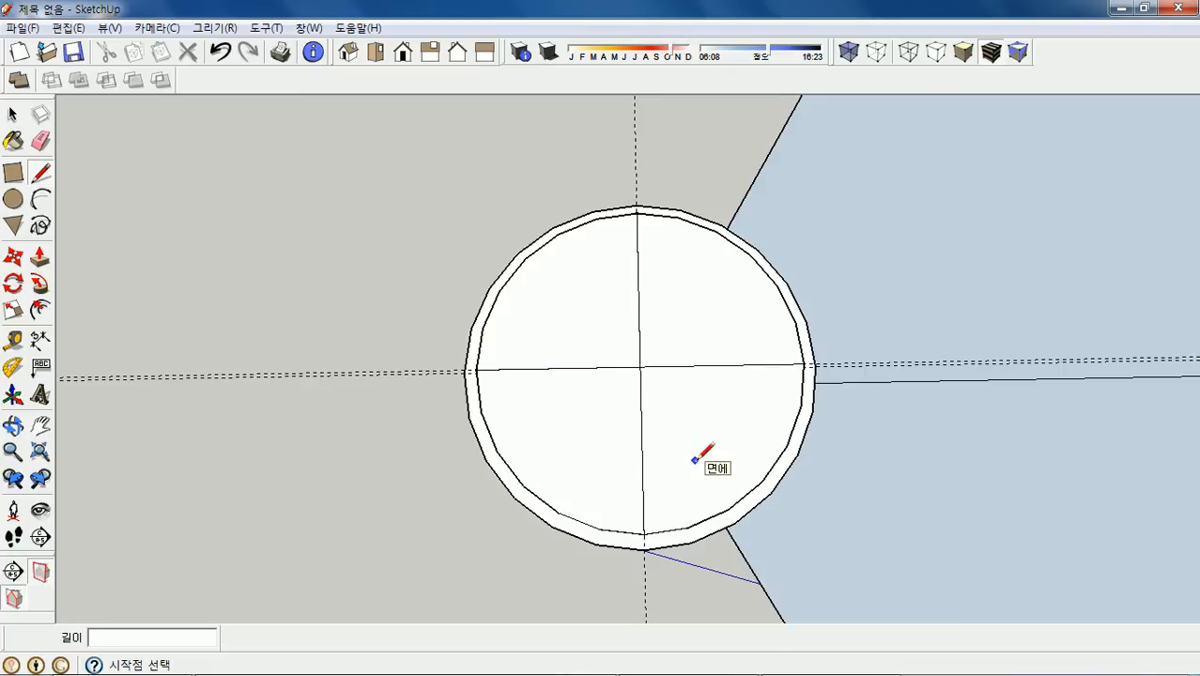
mouse_move(664, 407)
middle_down()
mouse_move(656, 348)
mouse_move(552, 340)
middle_up()
scroll(552, 340, down, 1)
middle_drag(701, 393, 691, 354)
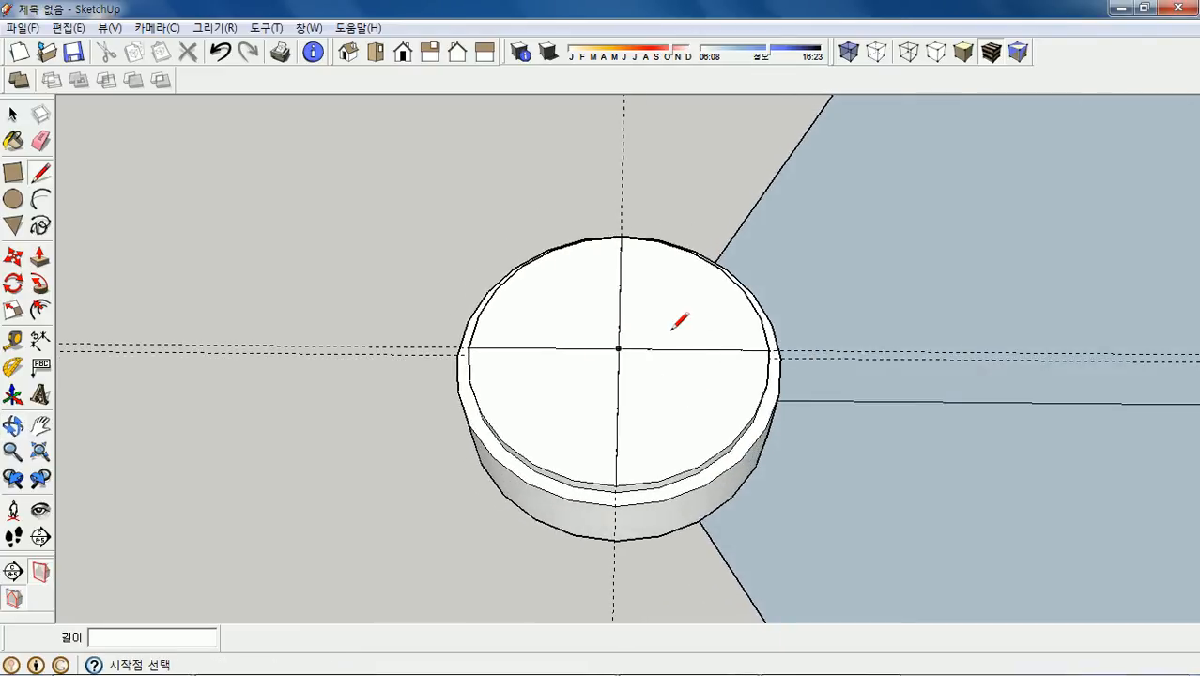
scroll(657, 323, down, 4)
scroll(650, 330, up, 4)
scroll(672, 340, down, 3)
scroll(701, 354, up, 3)
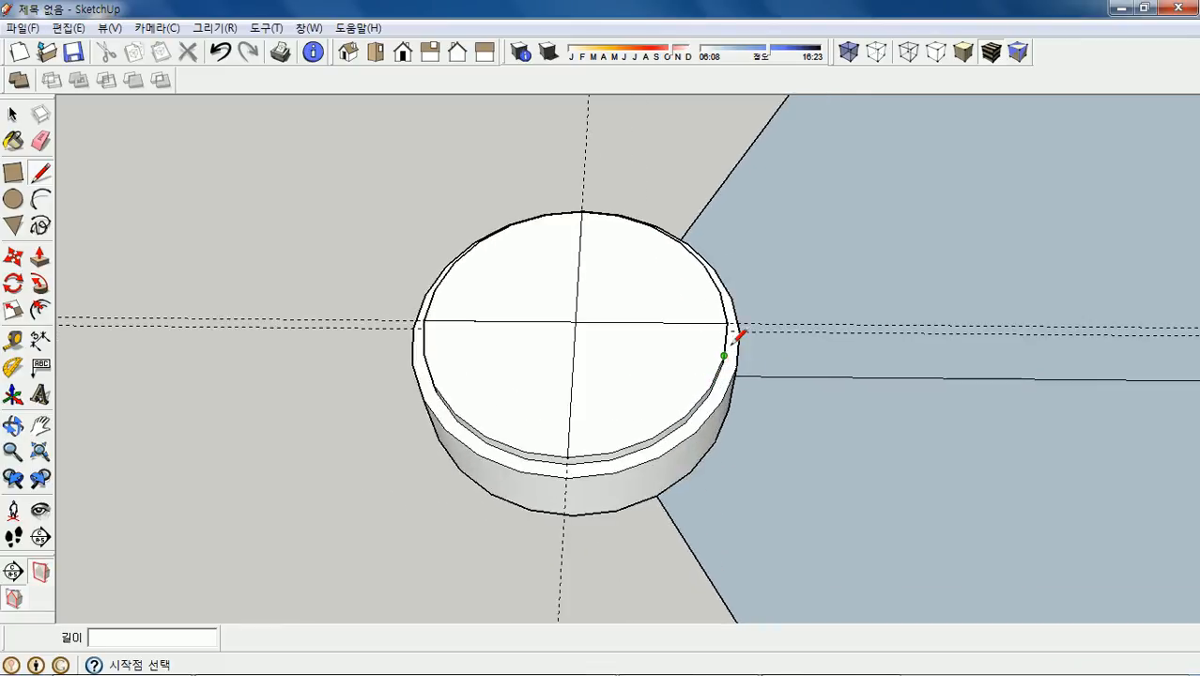
Draw a vertical 5 × 5 mm square from the raised disc's top edge at the red-axis guide to the cylinder's outer rim.
scroll(725, 354, up, 6)
scroll(746, 329, up, 5)
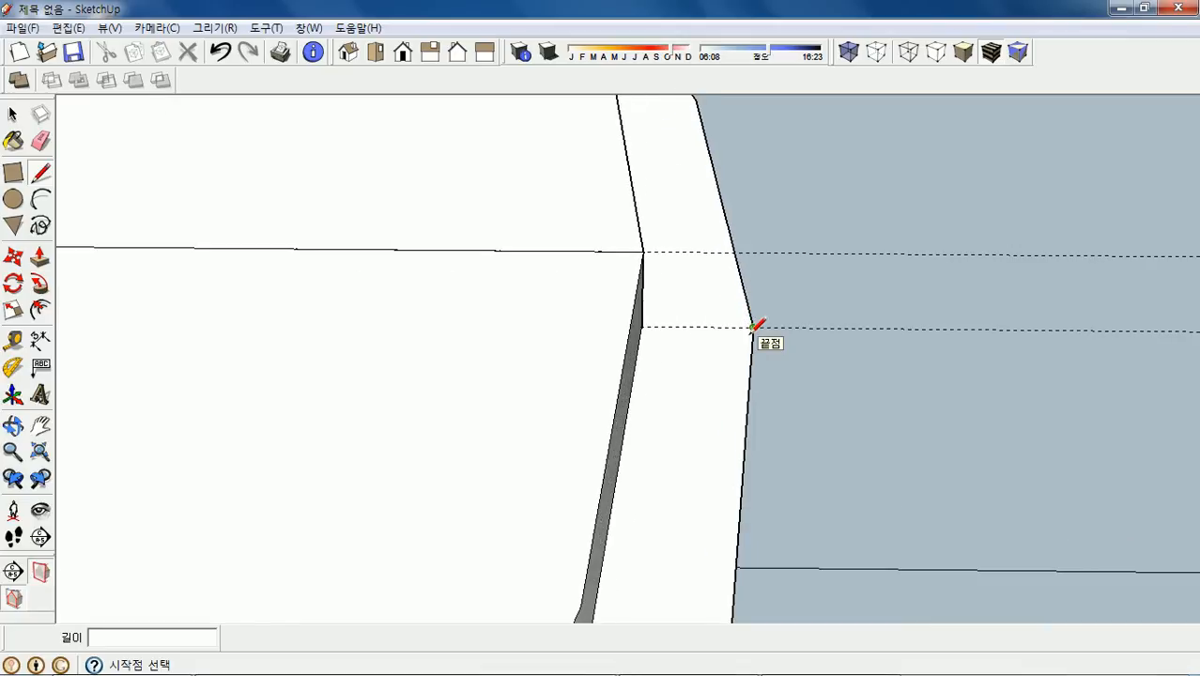
scroll(754, 328, up, 1)
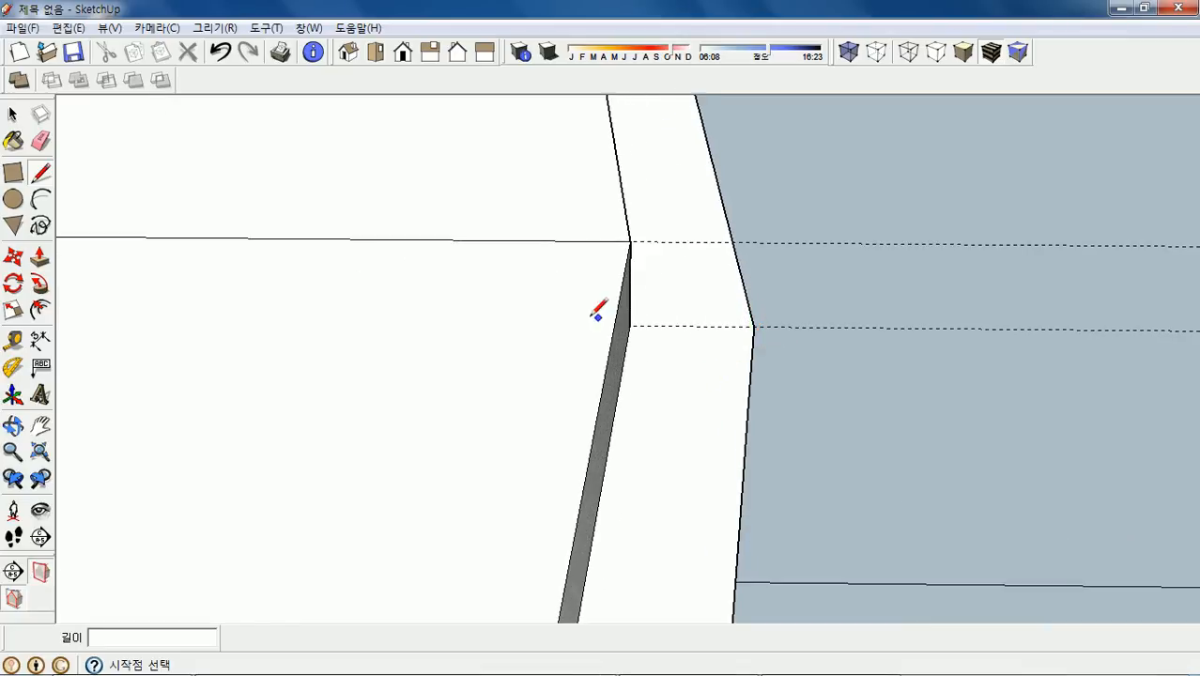
scroll(683, 303, up, 4)
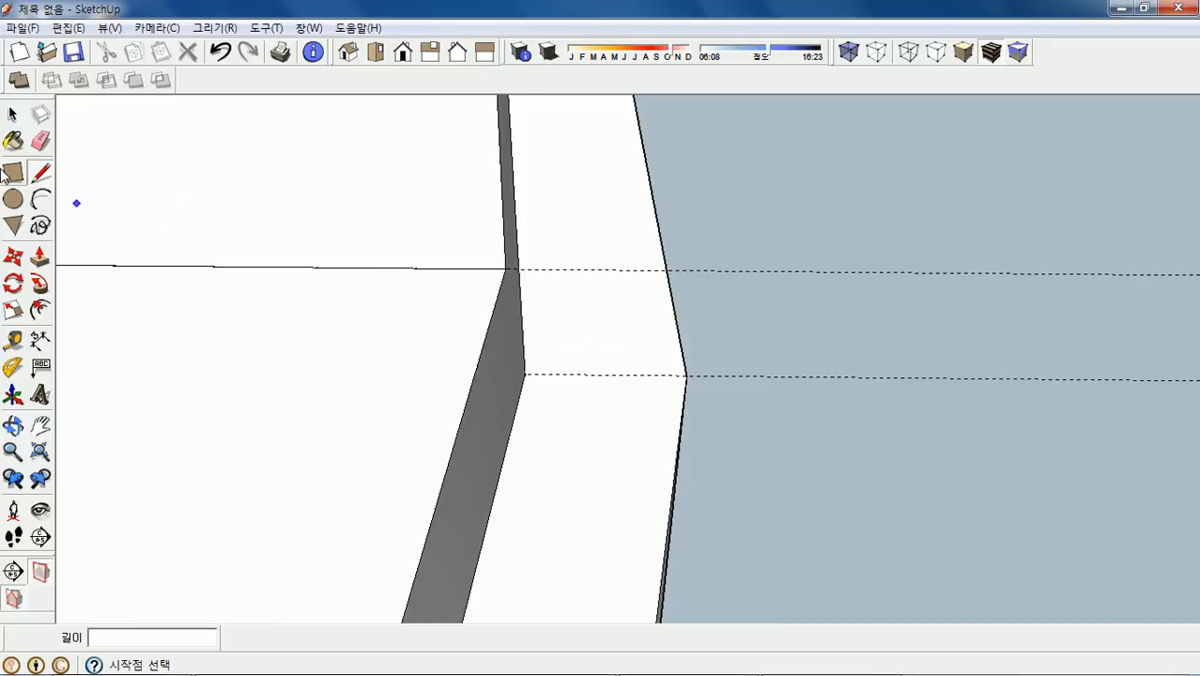
click(15, 174)
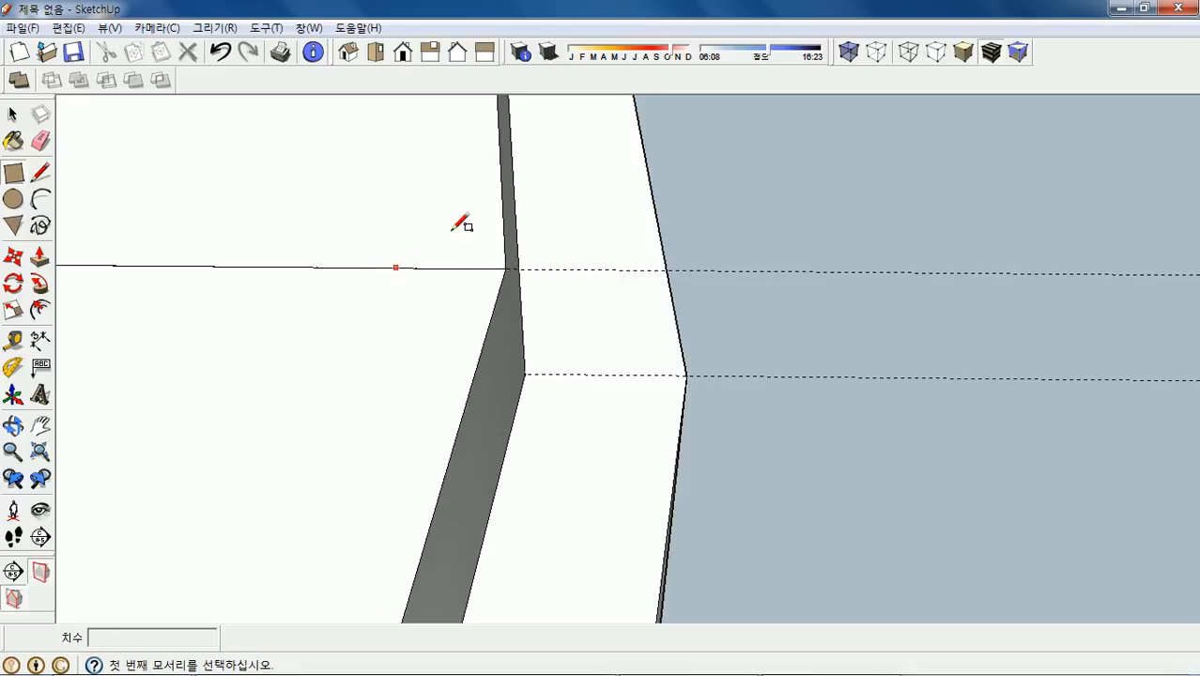
click(506, 267)
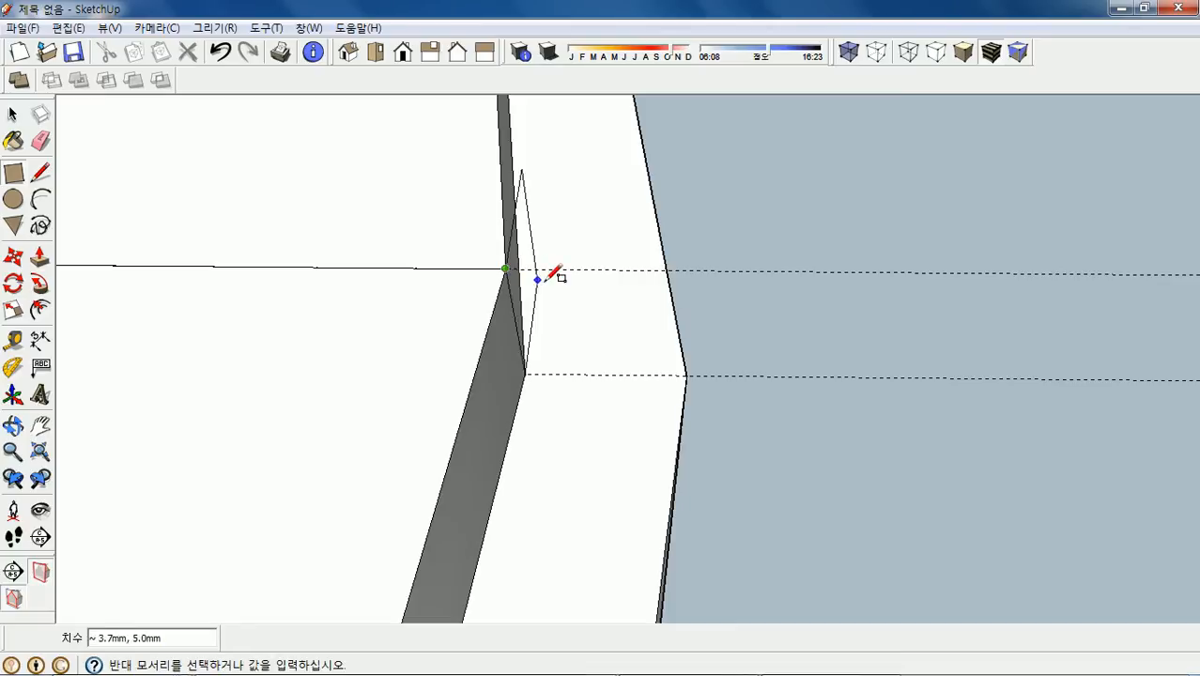
click(687, 374)
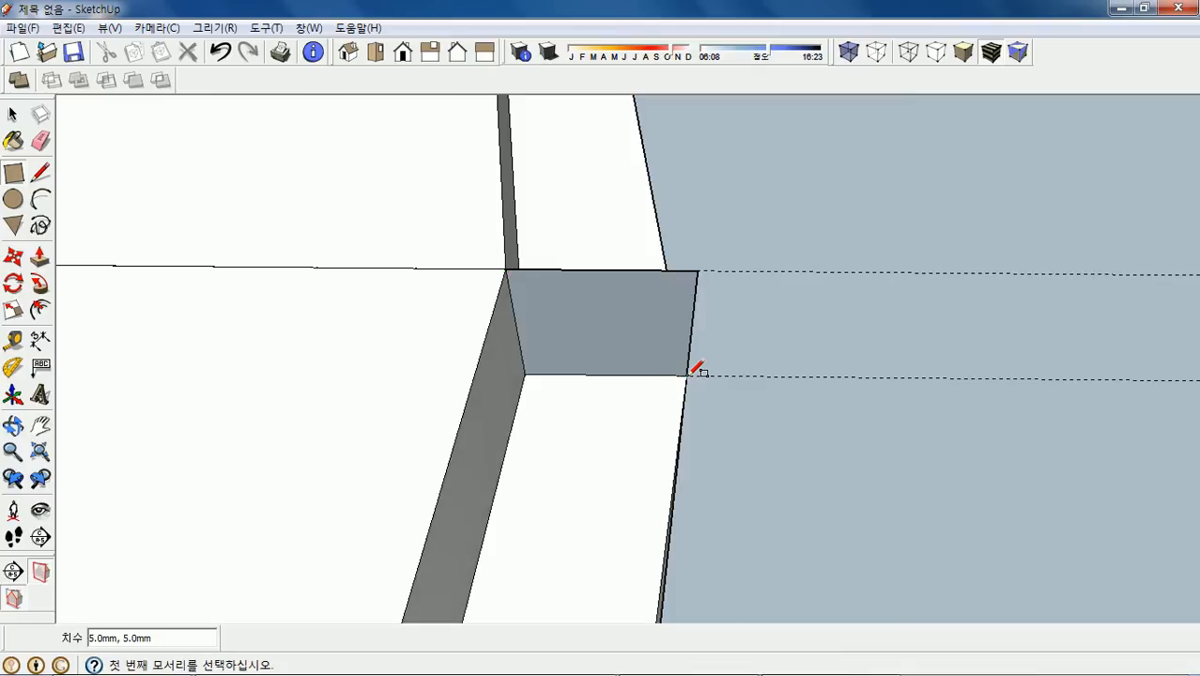
Draw a diagonal line across the small square from the raised disc's top edge down to the cylinder's outer rim.
mouse_move(643, 348)
middle_down()
mouse_move(624, 316)
mouse_move(649, 250)
middle_up()
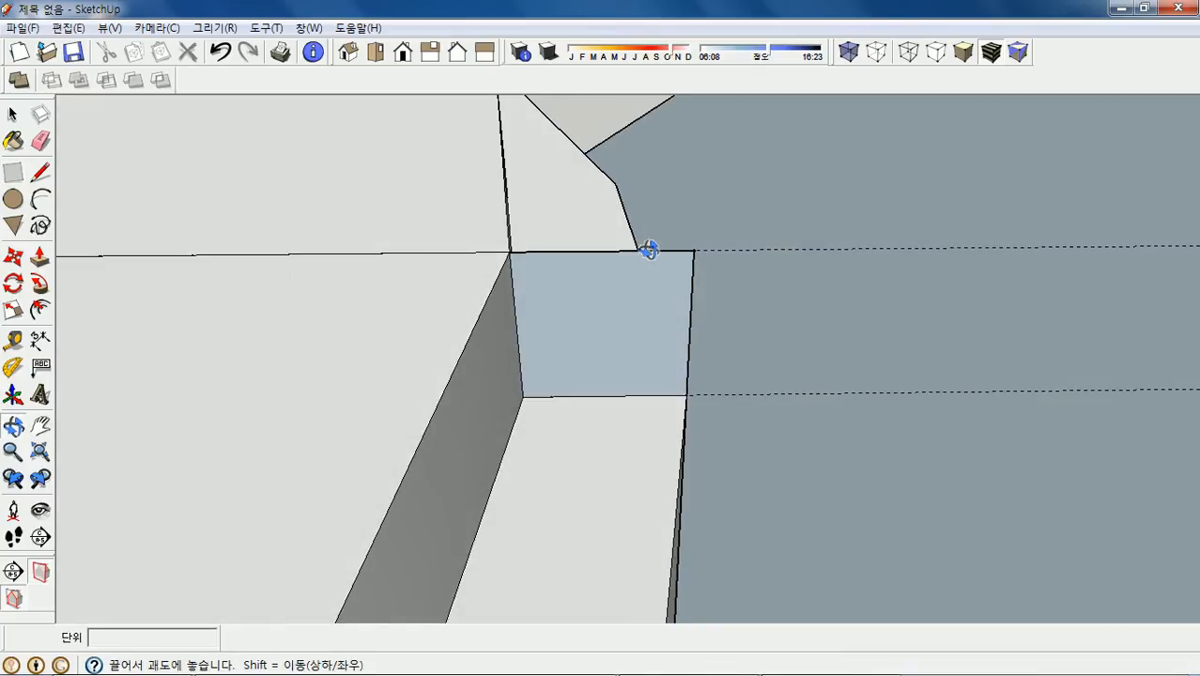
middle_drag(647, 326, 641, 326)
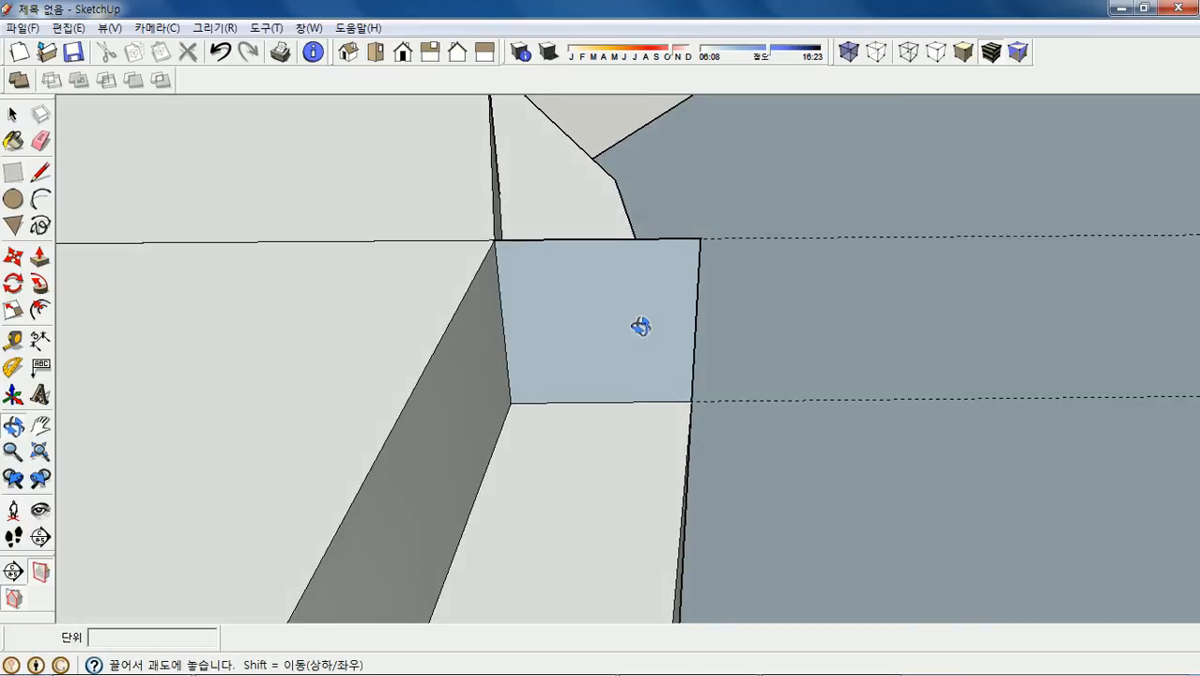
scroll(652, 268, down, 2)
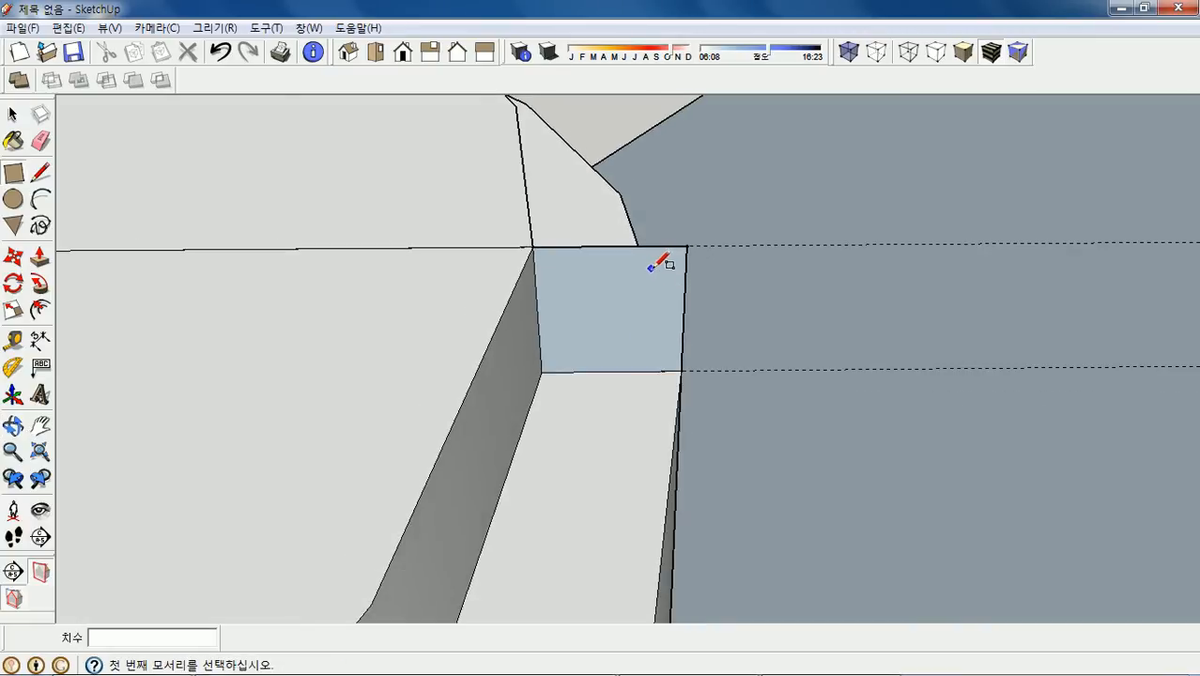
scroll(652, 269, down, 3)
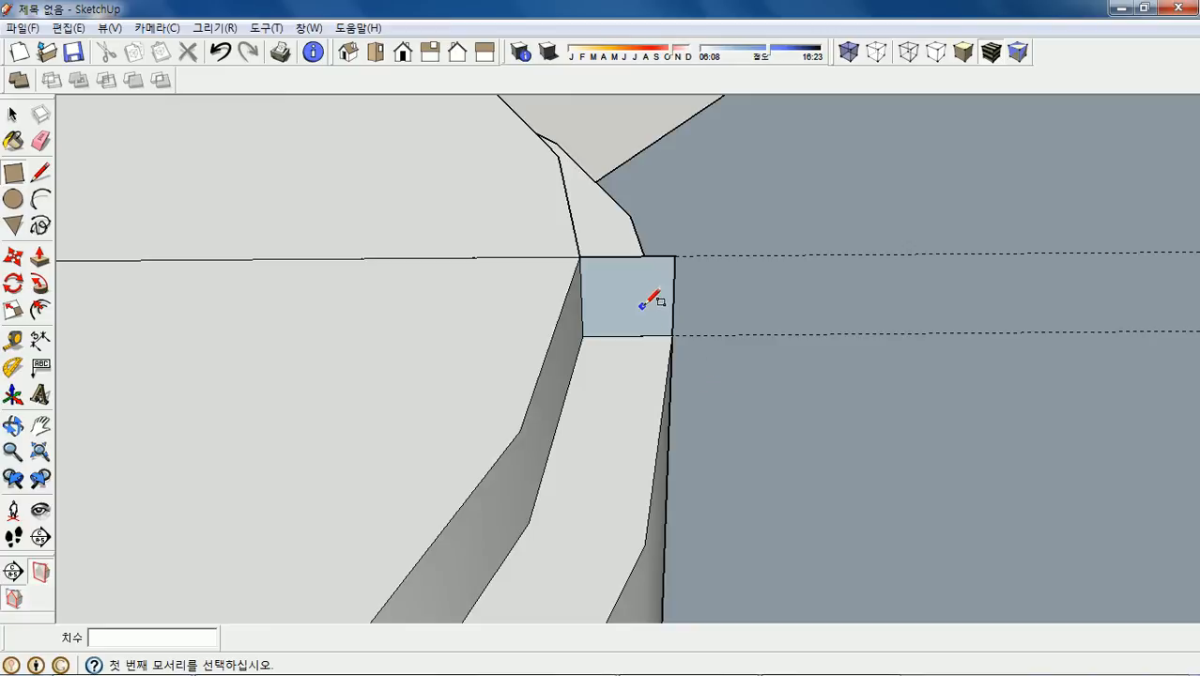
scroll(652, 302, down, 2)
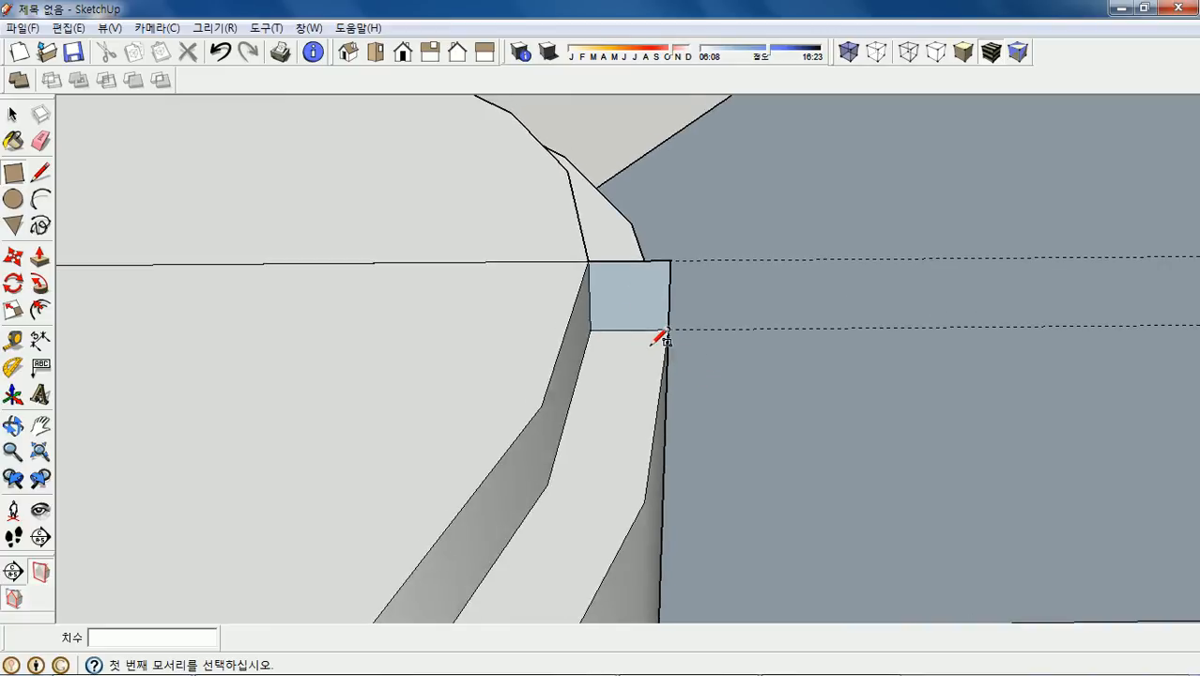
click(41, 174)
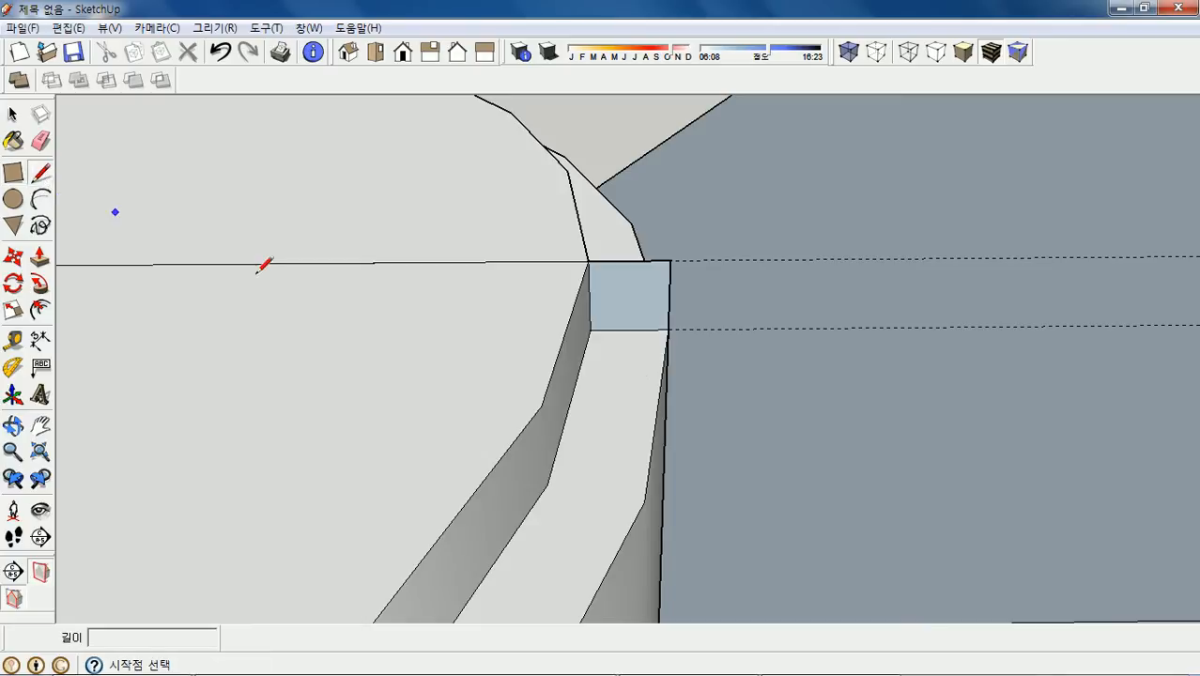
click(588, 260)
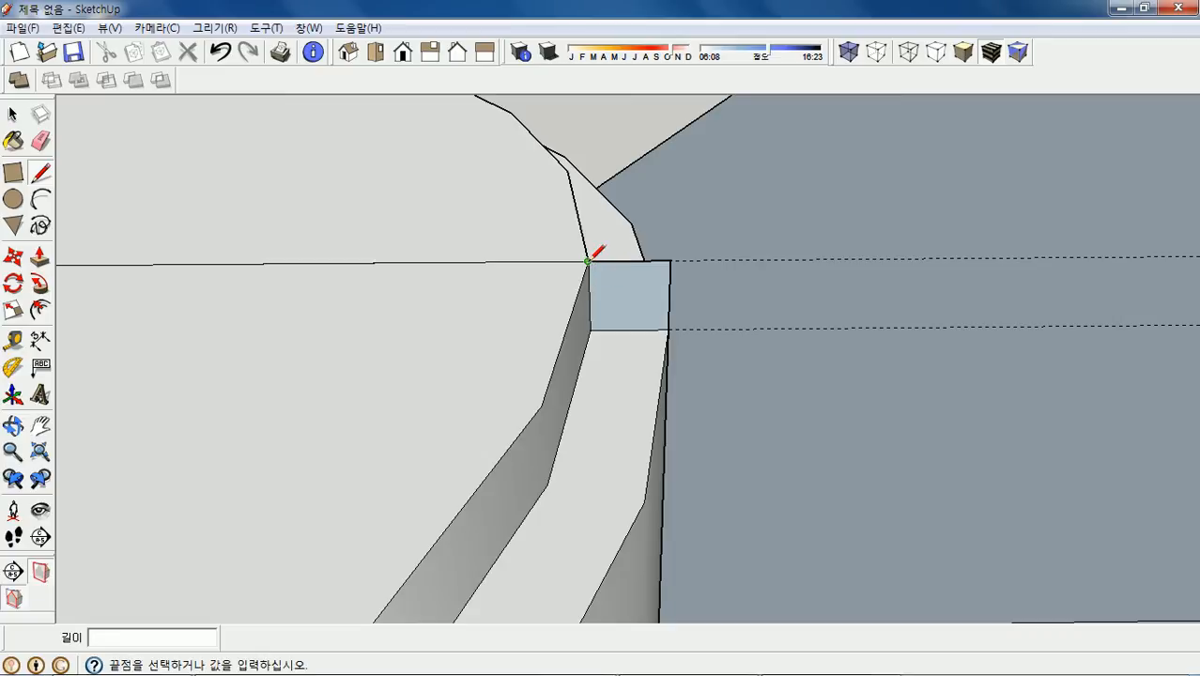
click(667, 328)
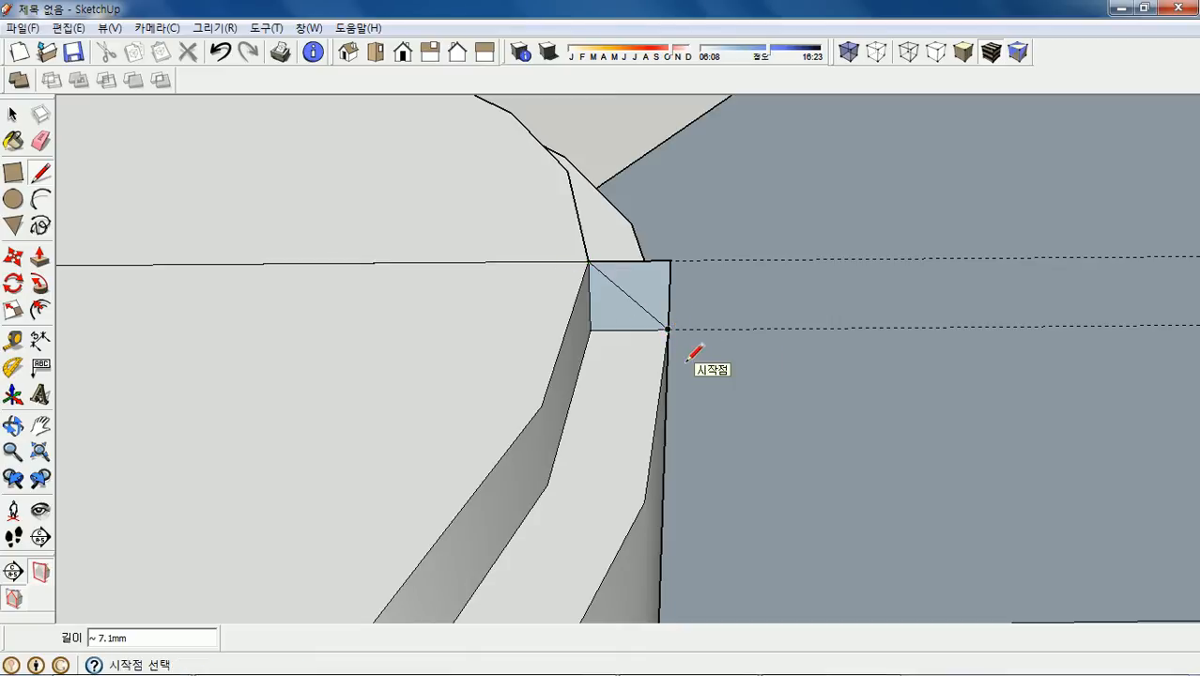
Delete the square's upper and outer edges to keep only the triangular profile below the diagonal.
click(13, 115)
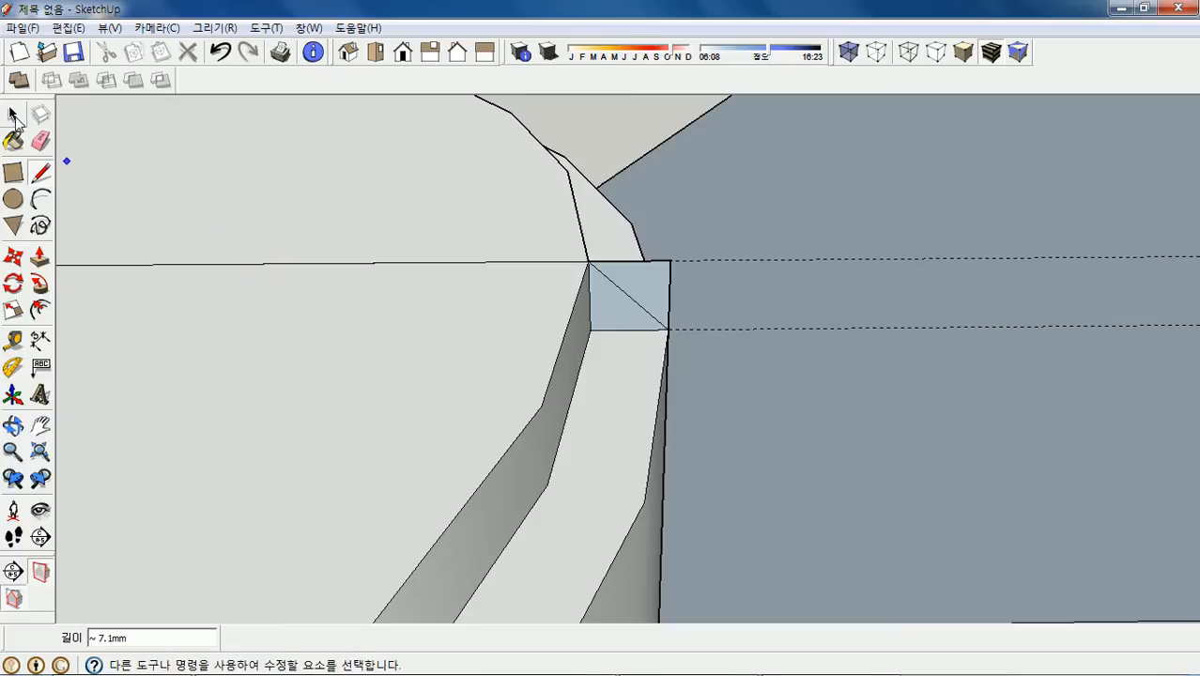
click(40, 173)
click(13, 115)
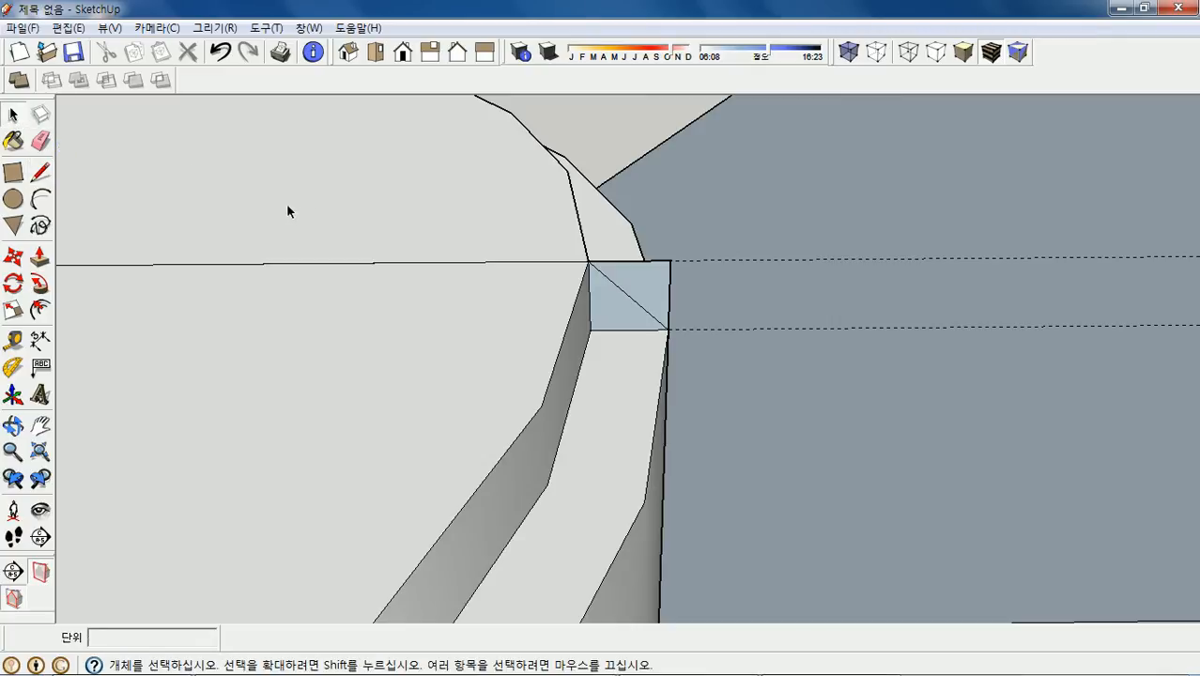
click(637, 262)
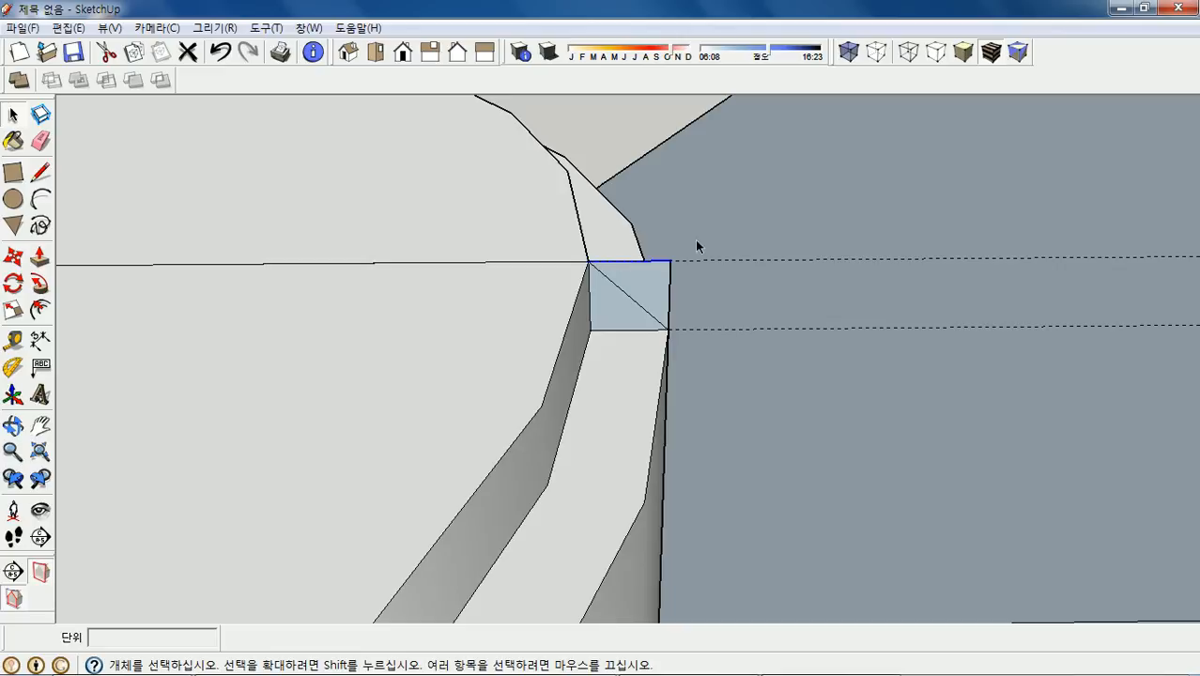
key(Delete)
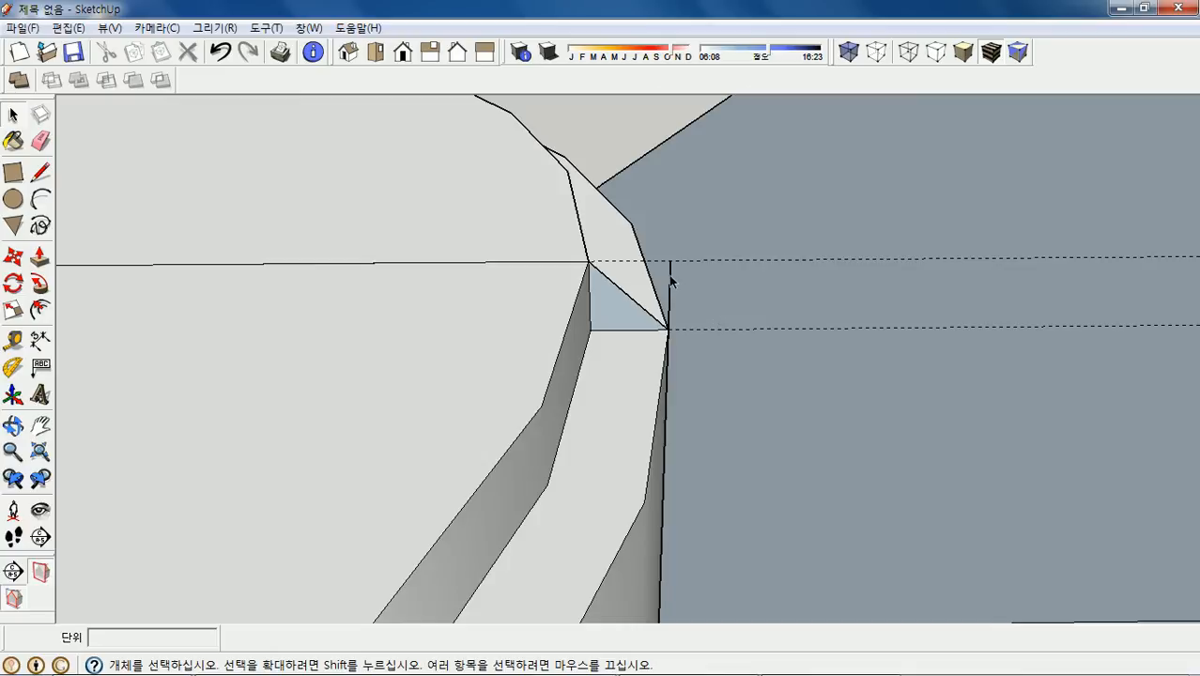
click(670, 280)
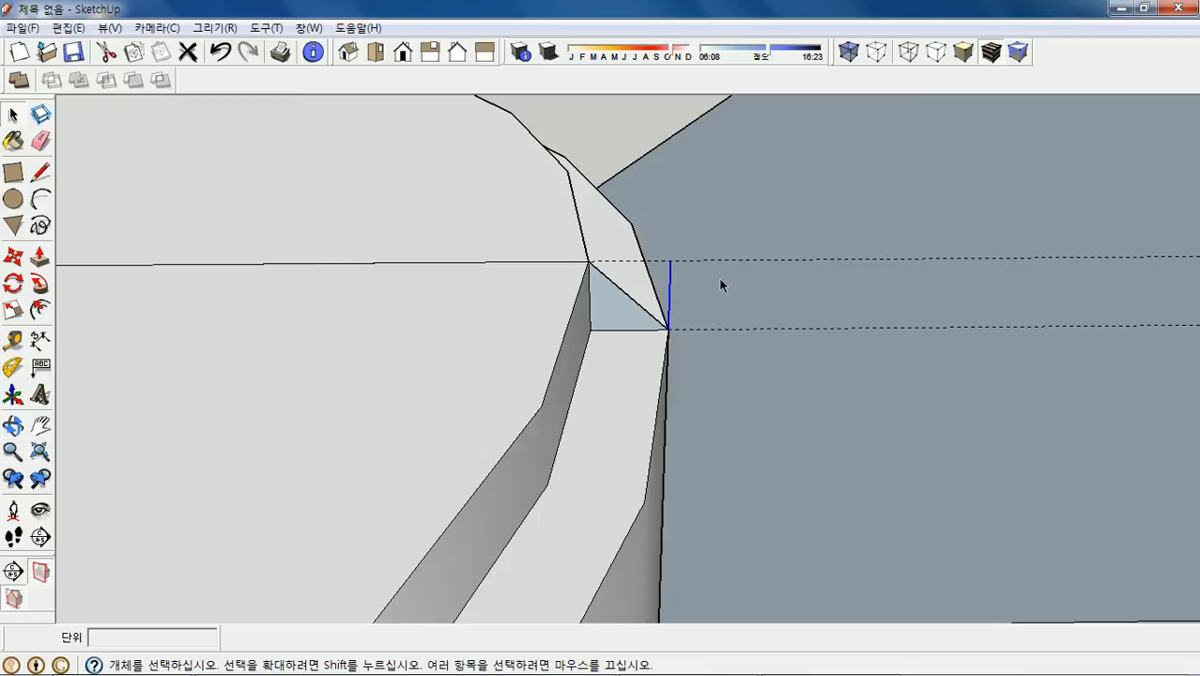
key(Delete)
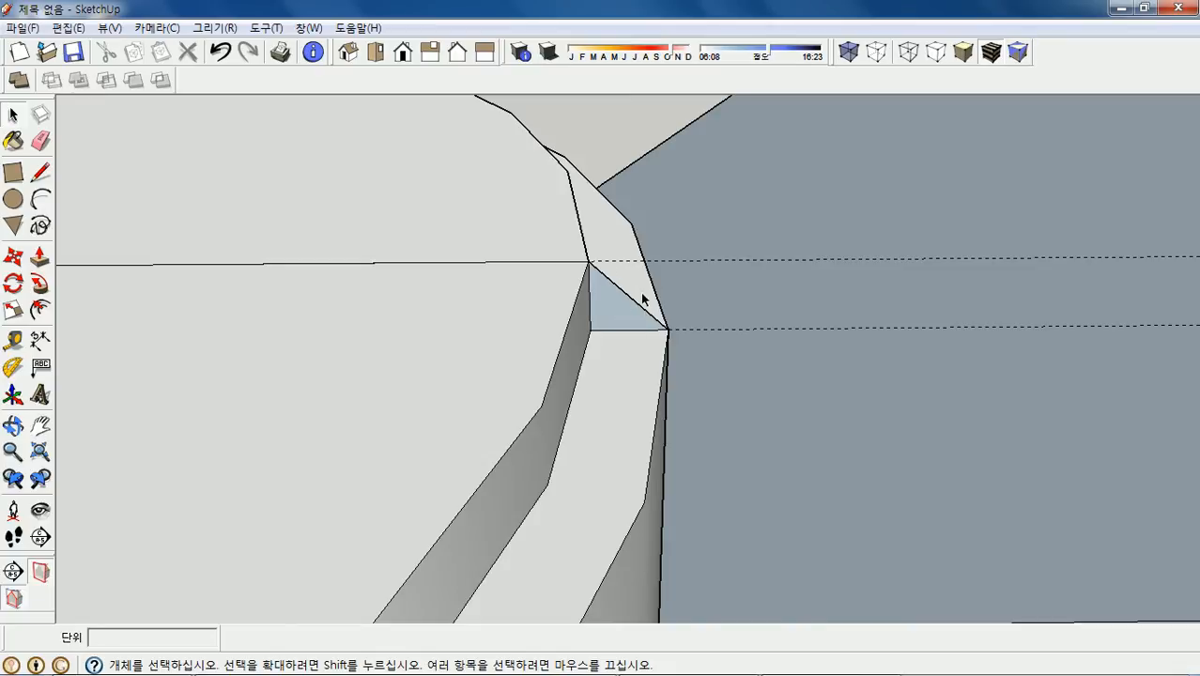
Sweep the triangular profile along the cylinder's outer rim with Follow Me to bevel the step all the way around.
click(663, 386)
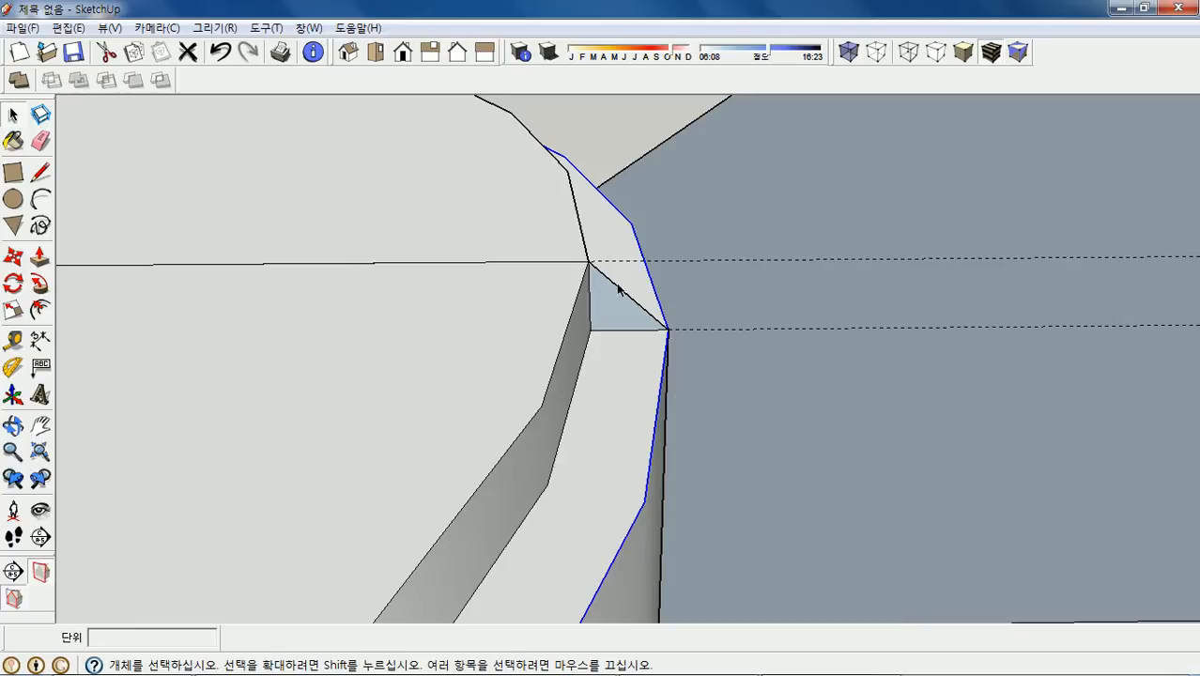
scroll(623, 290, down, 1)
scroll(623, 290, down, 6)
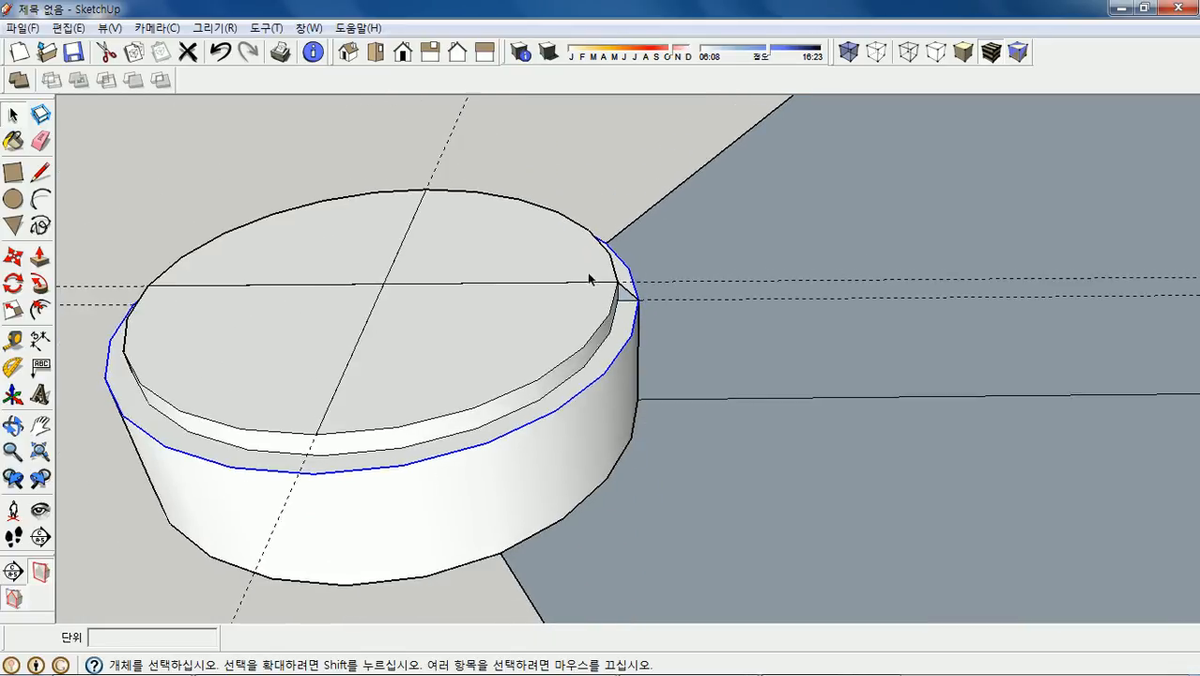
scroll(601, 283, up, 5)
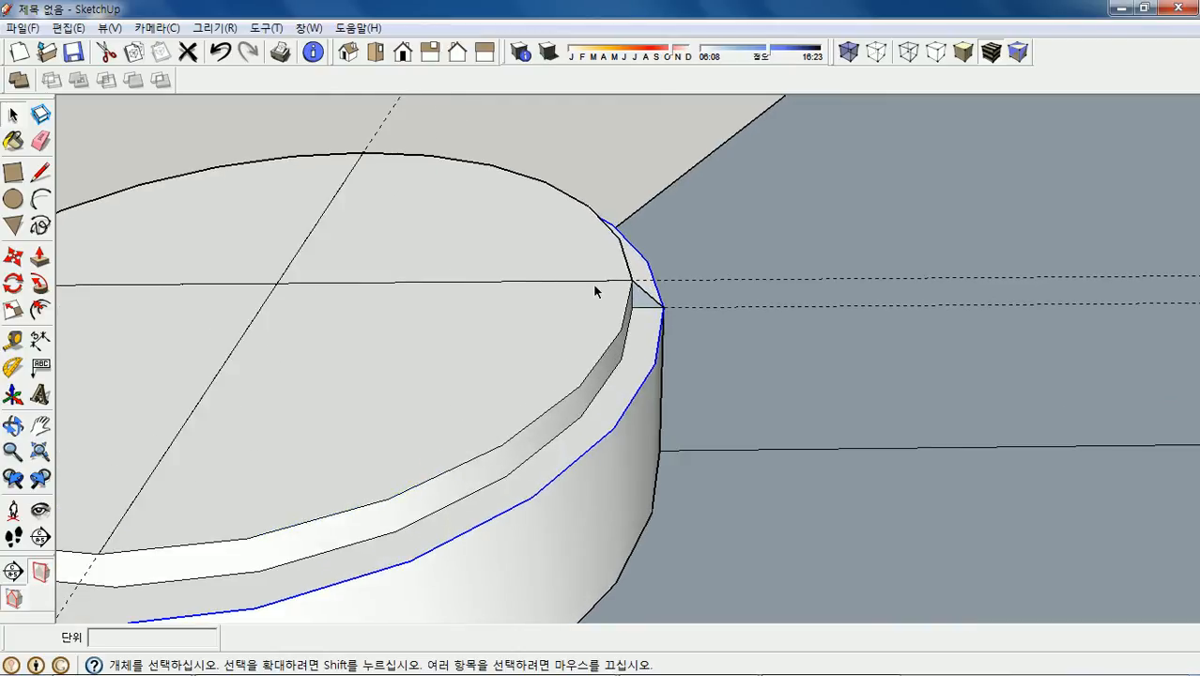
scroll(595, 291, up, 1)
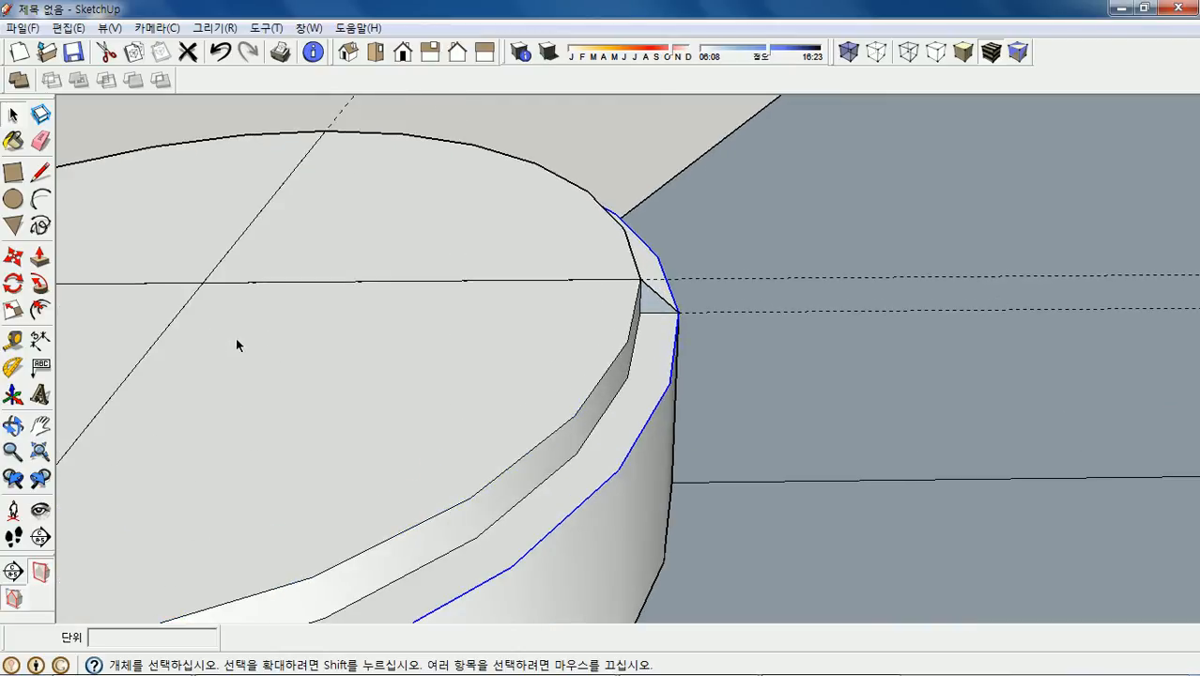
click(41, 287)
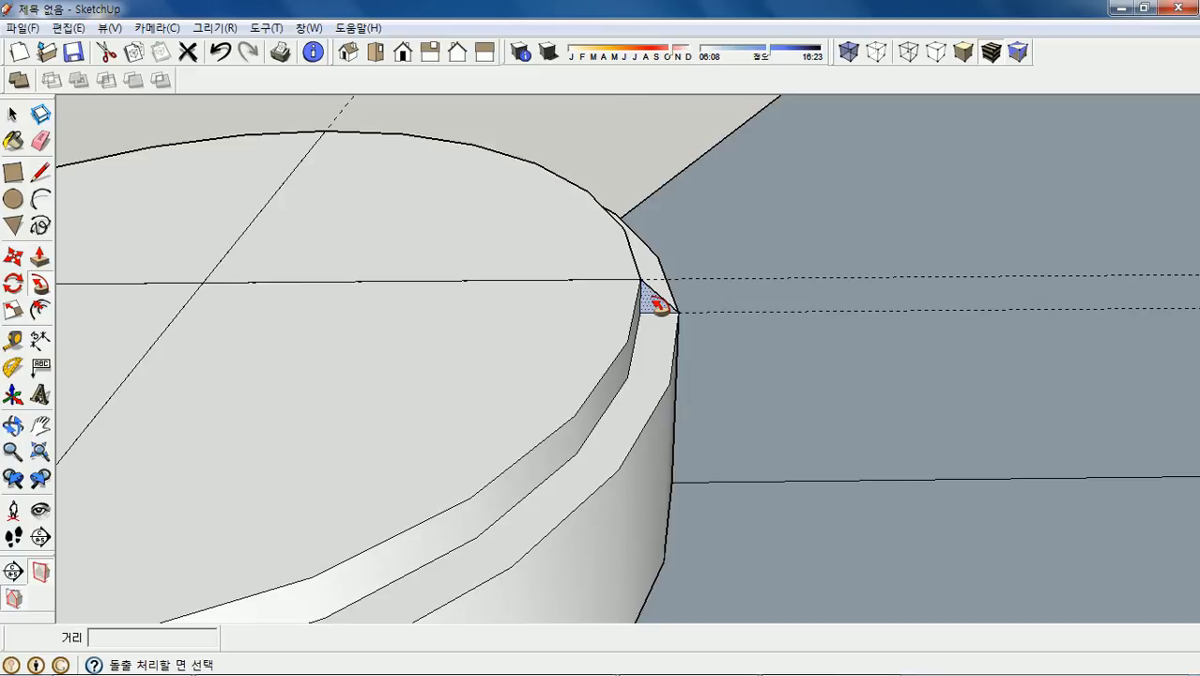
click(654, 301)
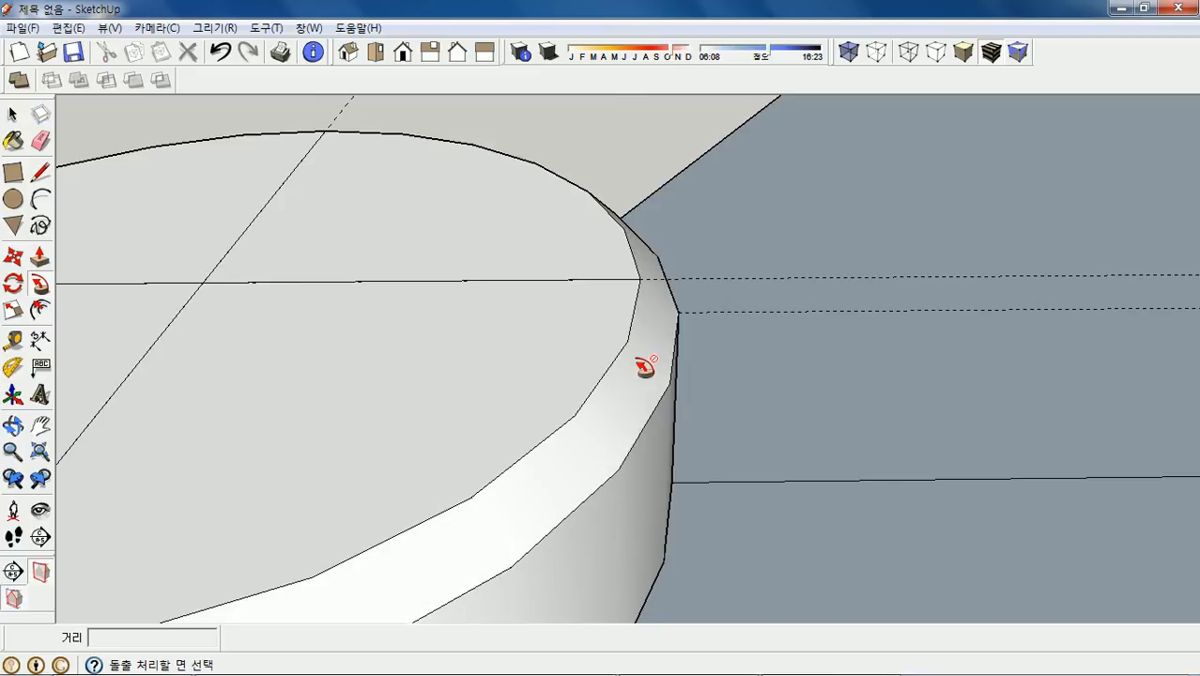
scroll(671, 297, down, 3)
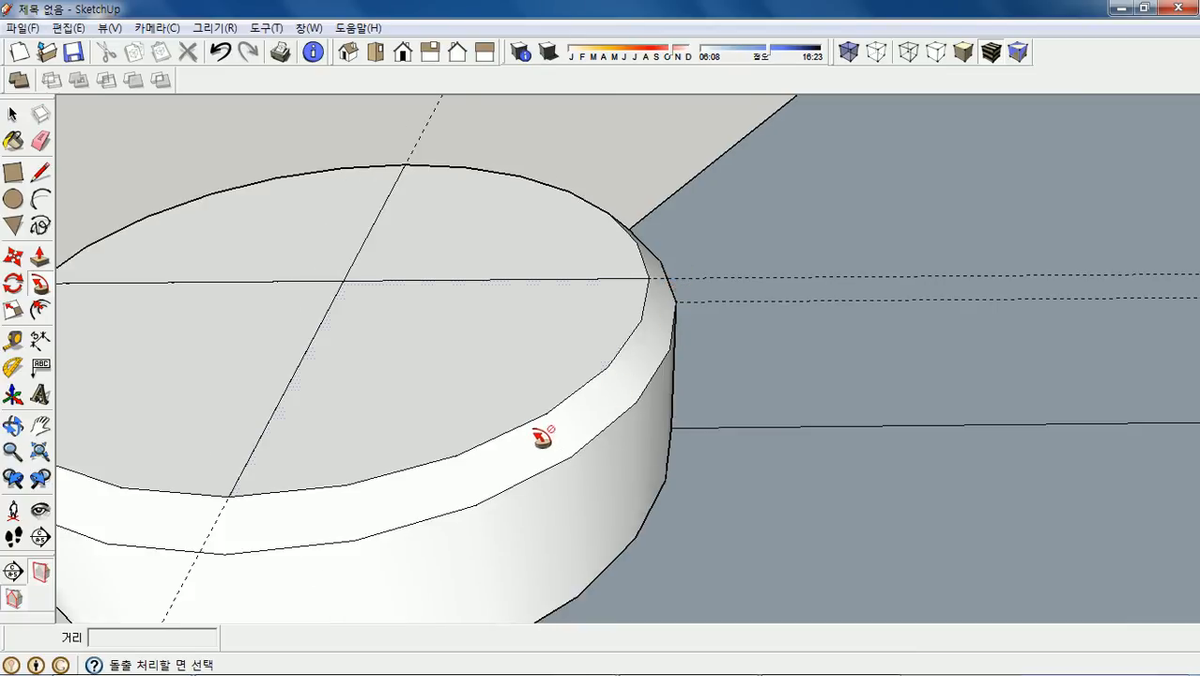
scroll(570, 420, down, 2)
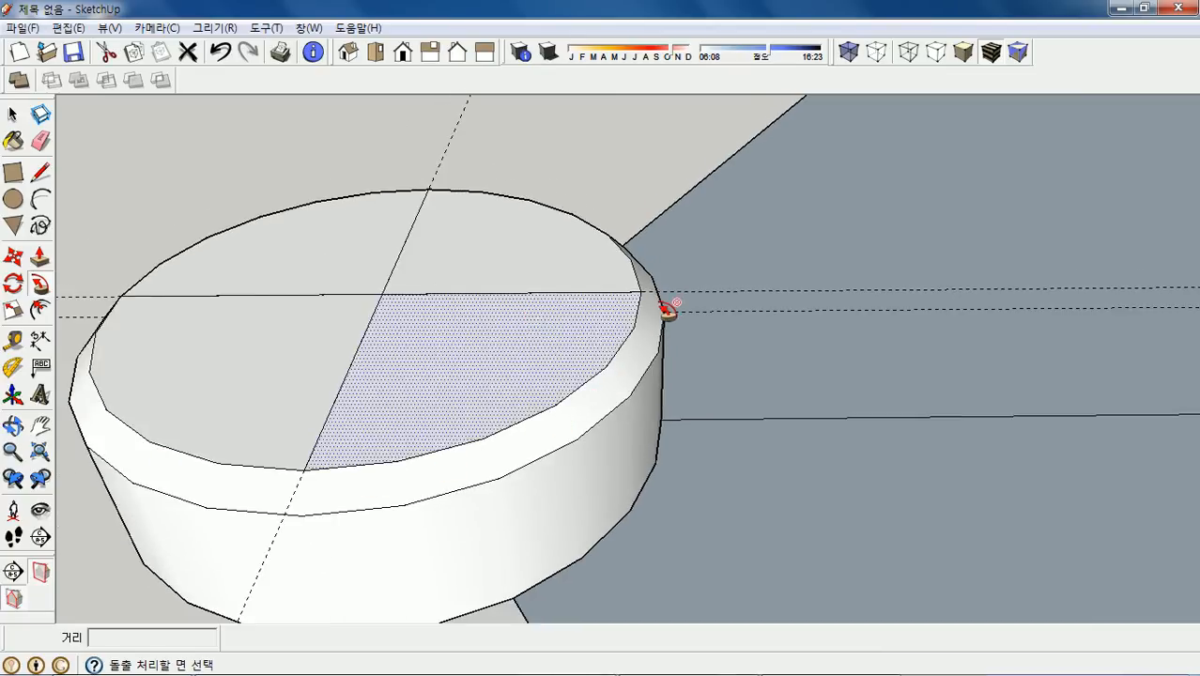
scroll(676, 305, down, 1)
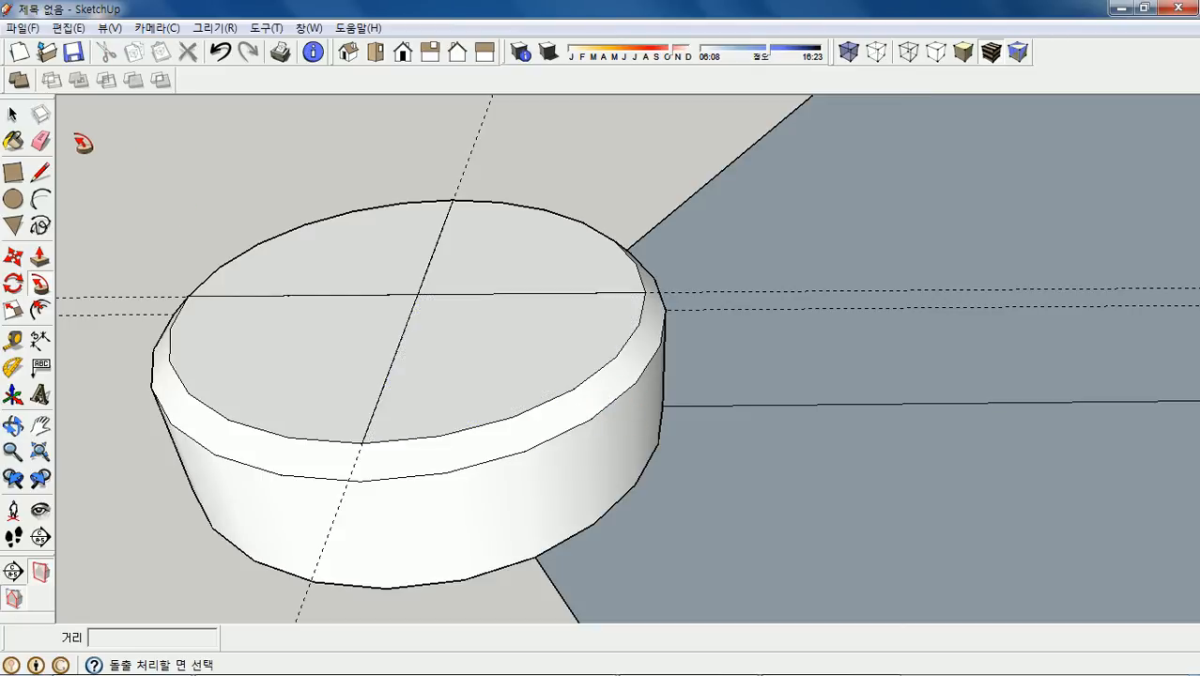
Group all connected geometry of the beveled cylinder and delete all construction guides.
click(13, 114)
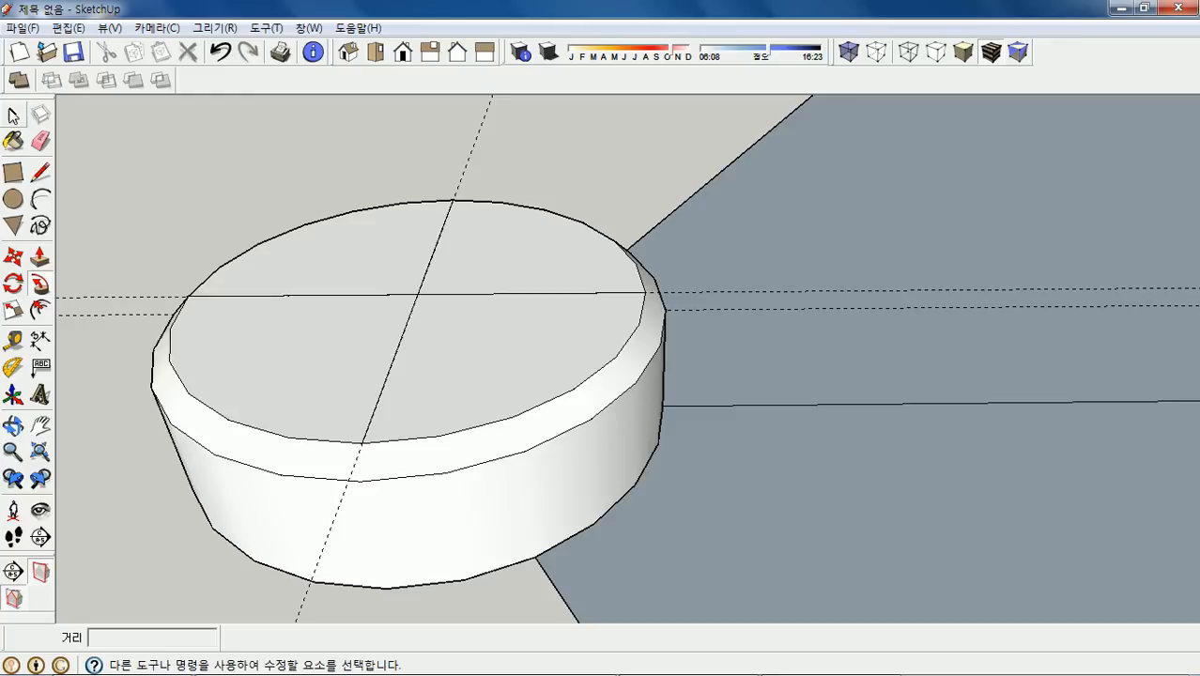
triple_click(510, 368)
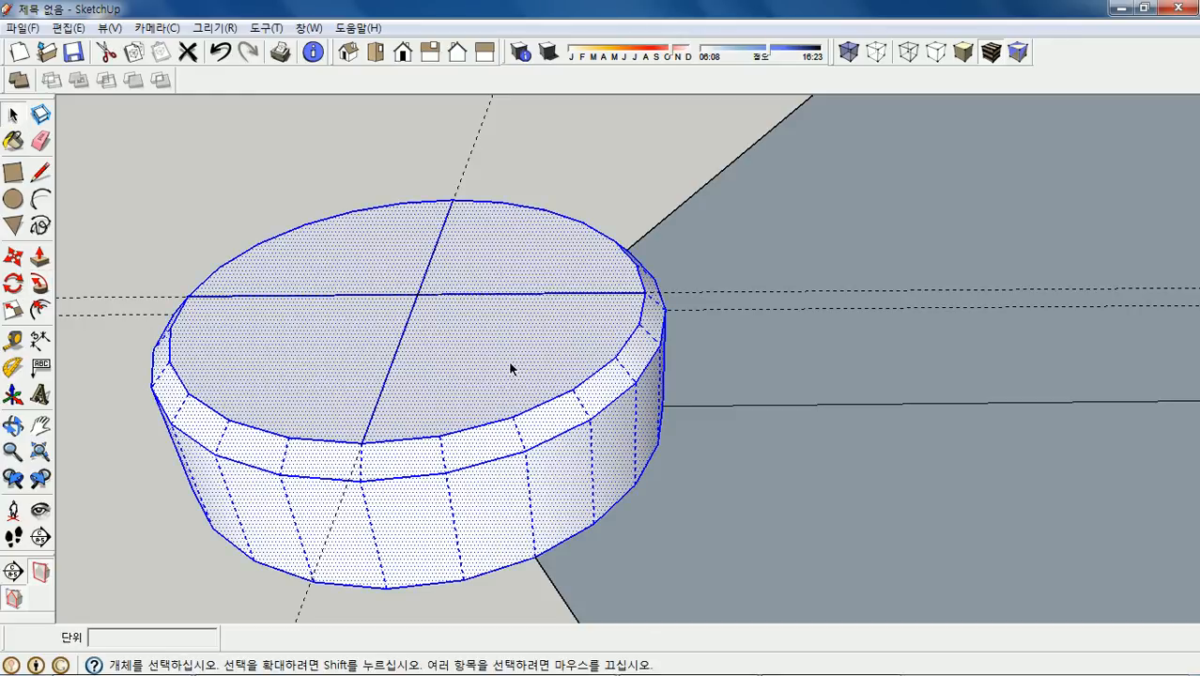
right_click(510, 368)
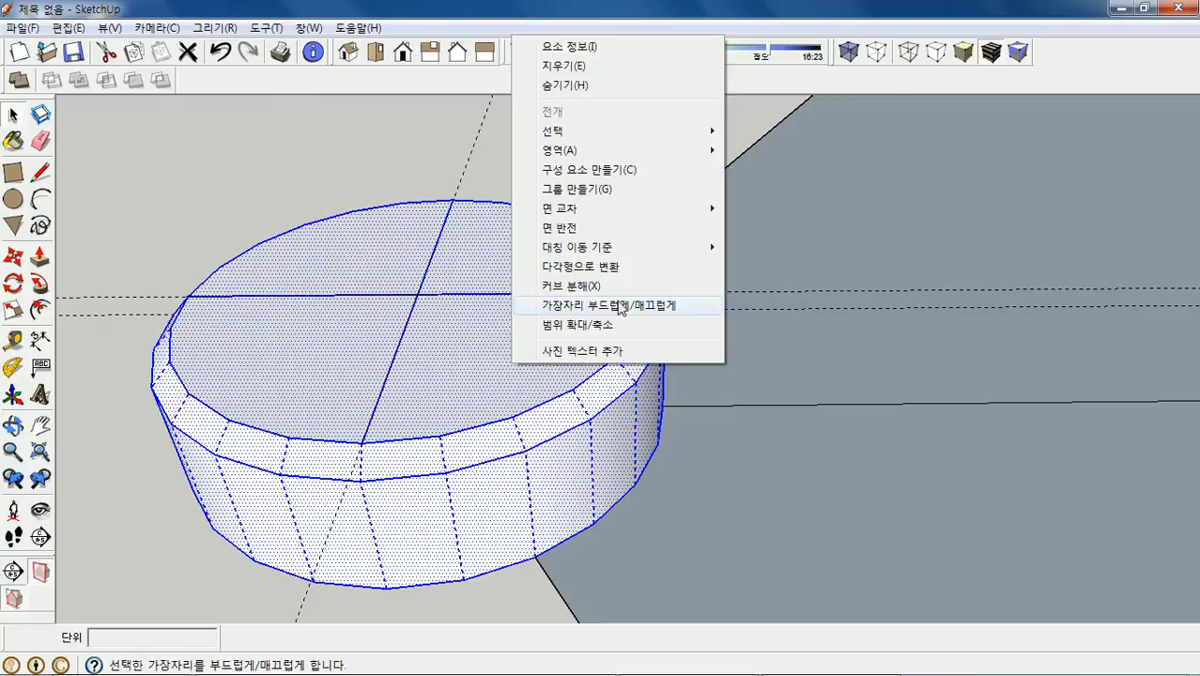
click(598, 191)
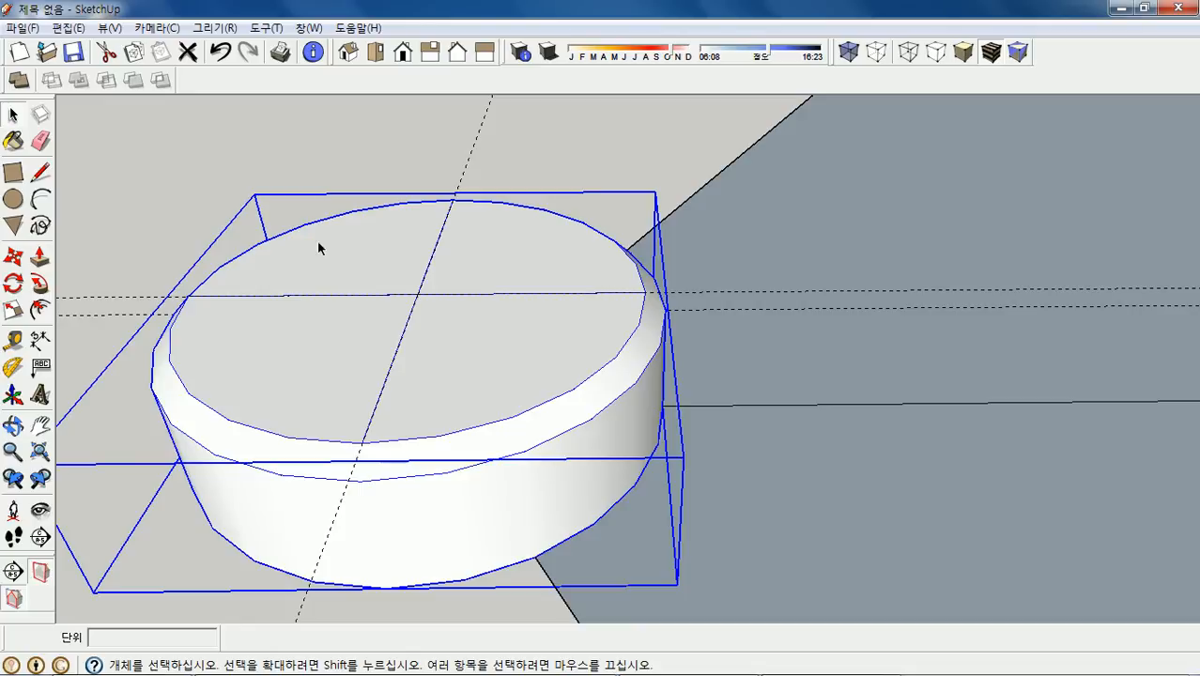
click(73, 29)
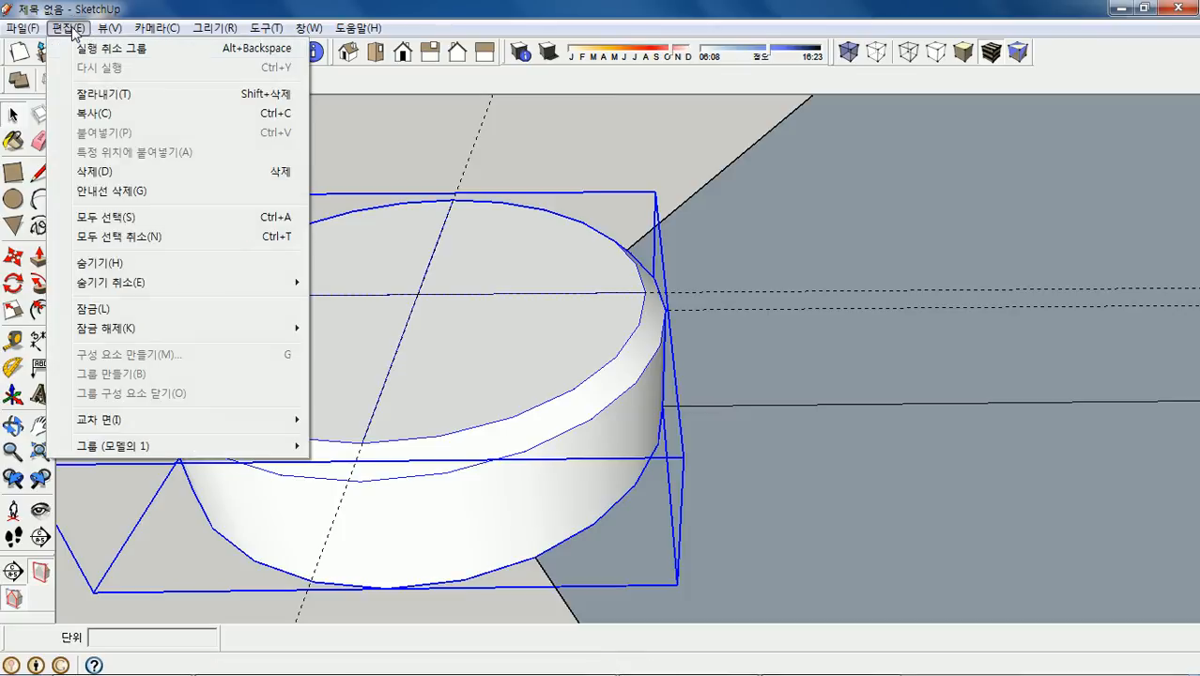
click(133, 192)
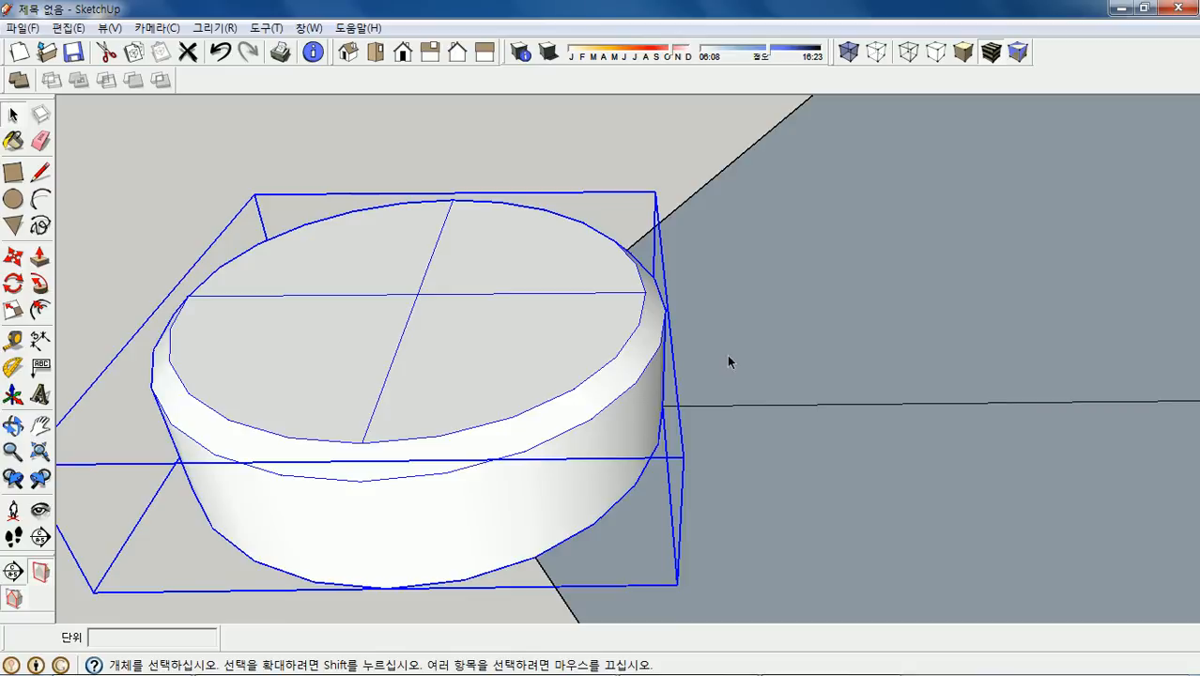
Show the whole hexagonal base and the grouped cylinder in the top view.
scroll(591, 289, down, 5)
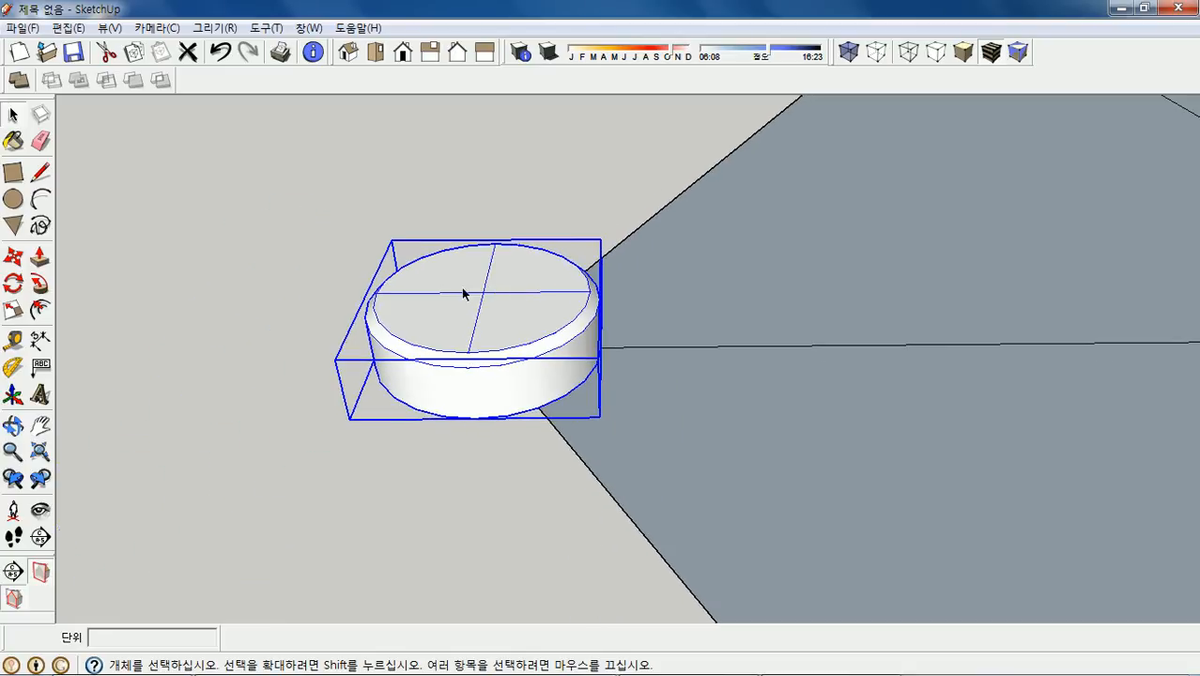
scroll(413, 316, down, 6)
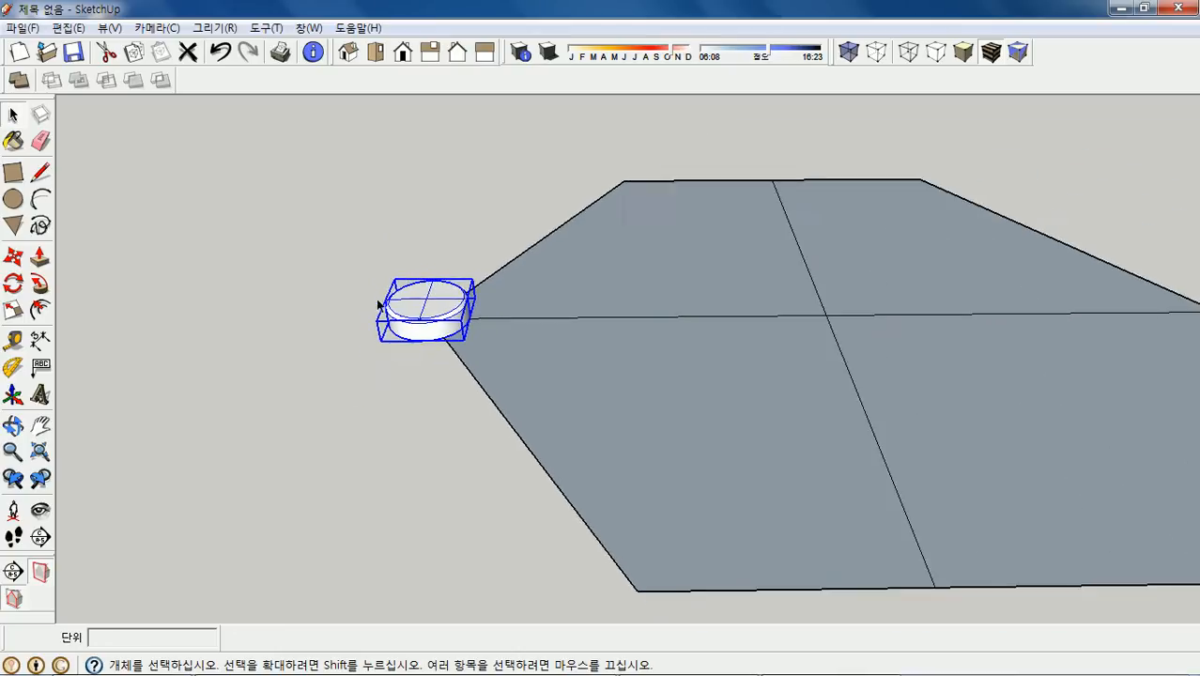
scroll(378, 304, down, 2)
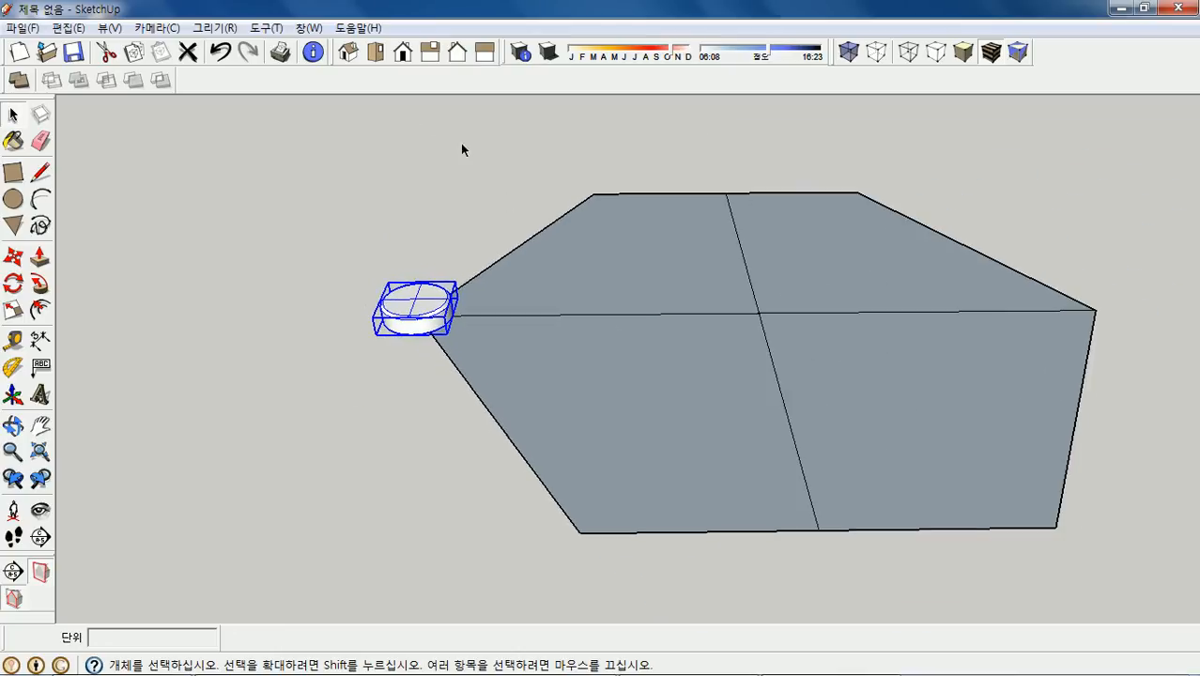
click(375, 54)
scroll(765, 324, down, 2)
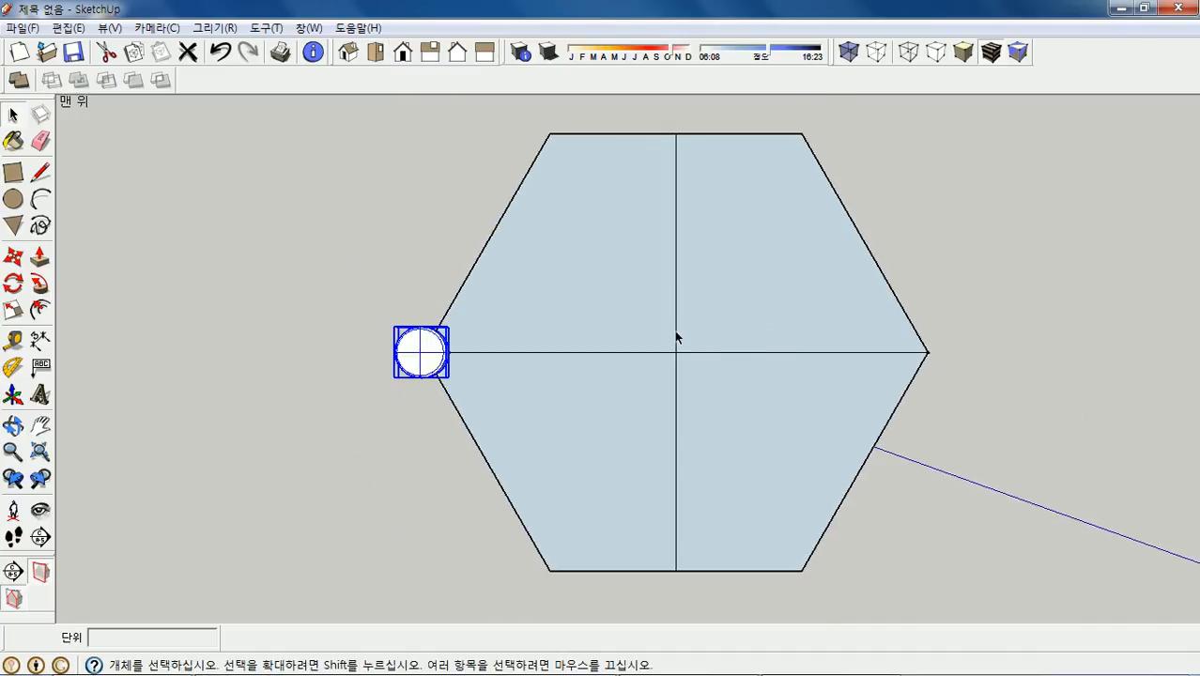
scroll(676, 338, up, 5)
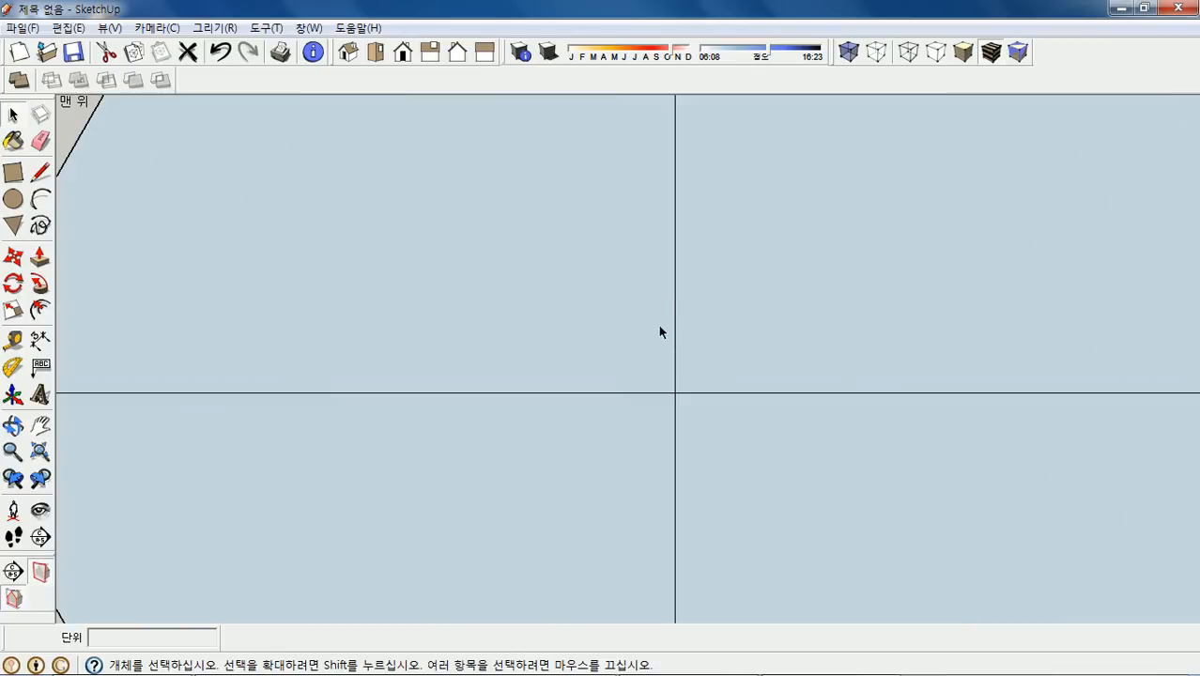
scroll(659, 331, down, 1)
scroll(659, 331, down, 5)
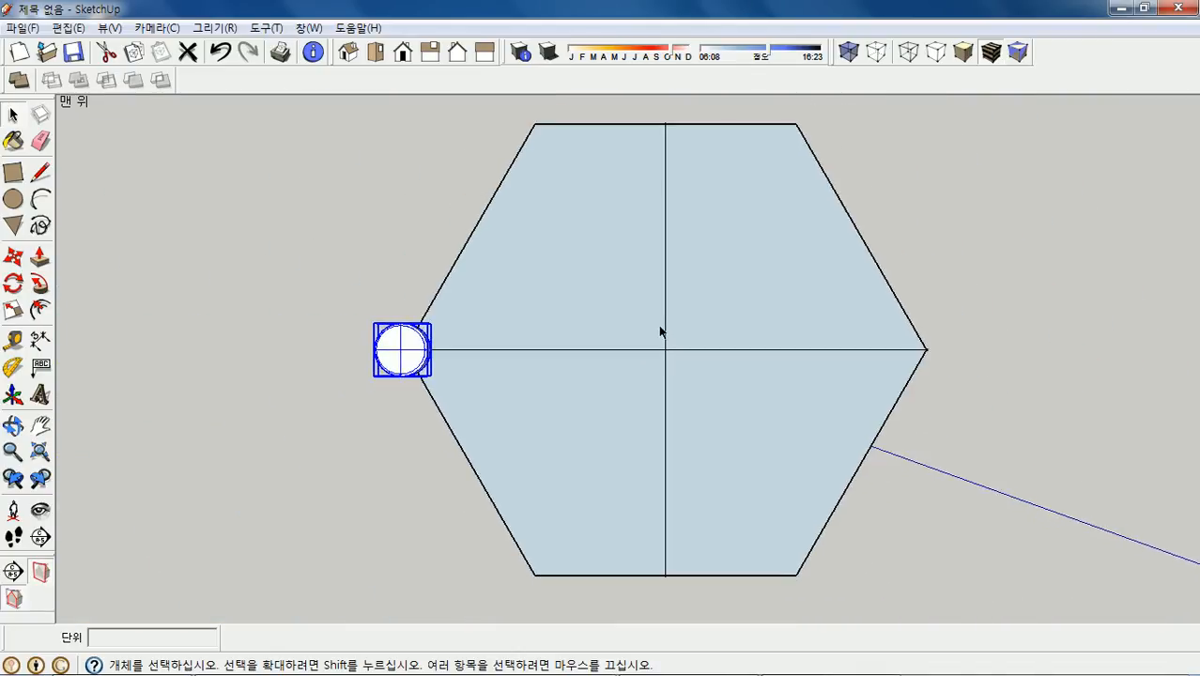
middle_drag(612, 379, 616, 118)
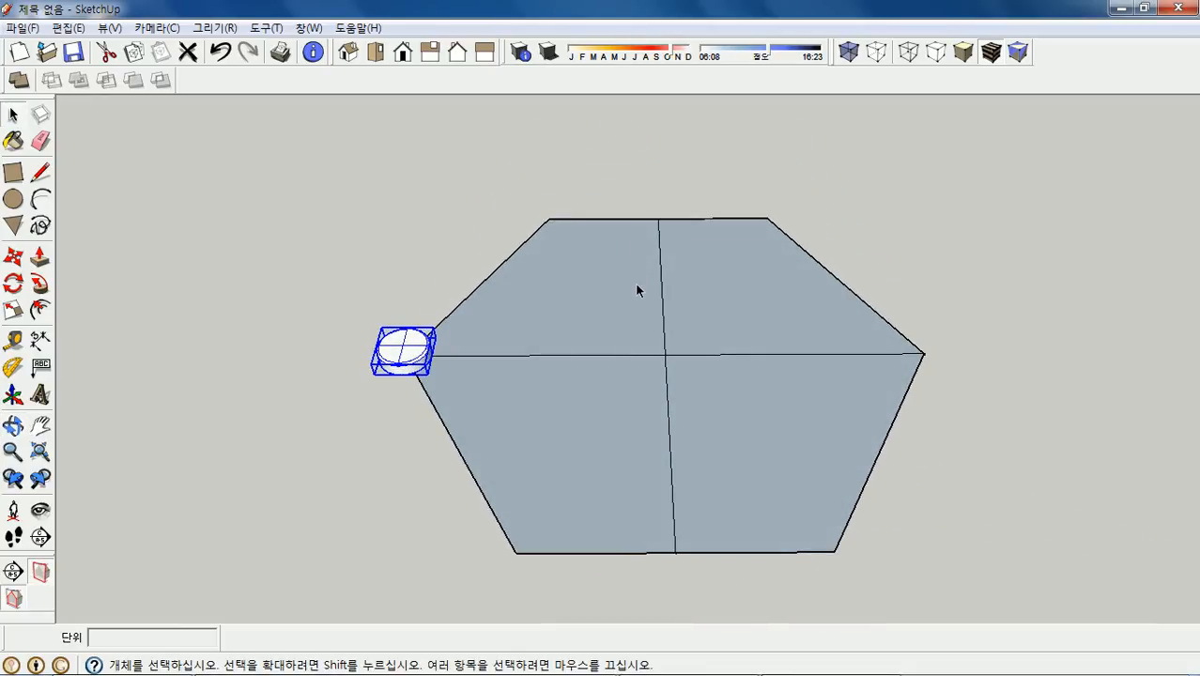
middle_drag(636, 303, 637, 503)
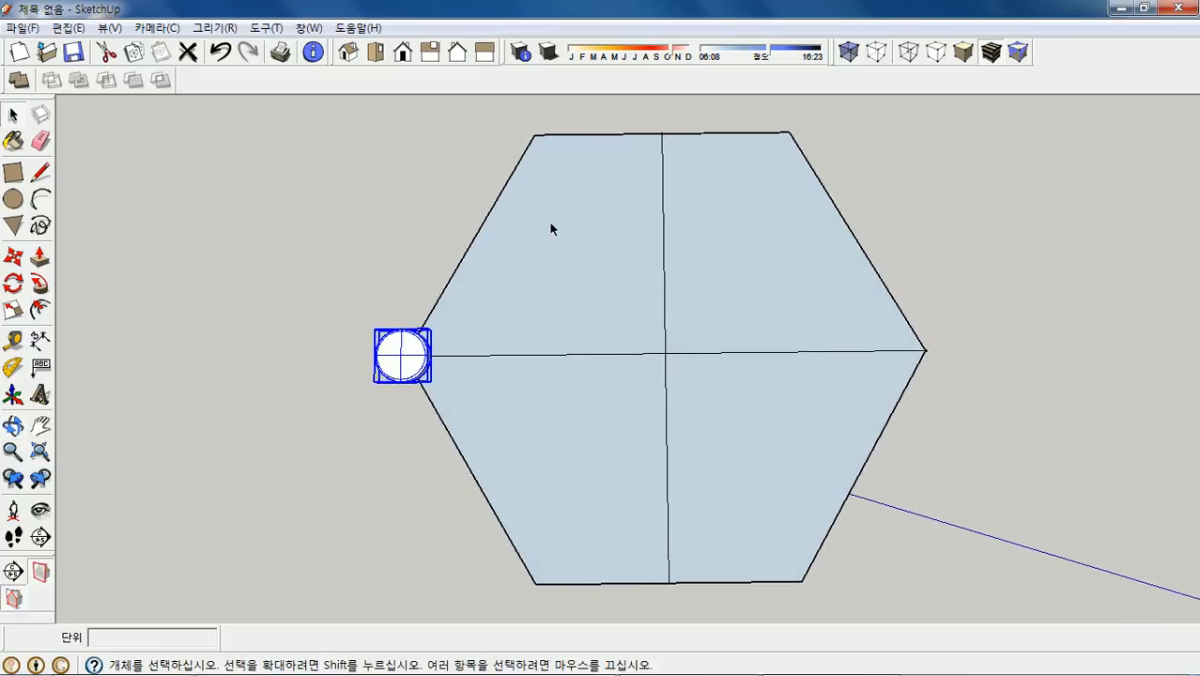
click(376, 52)
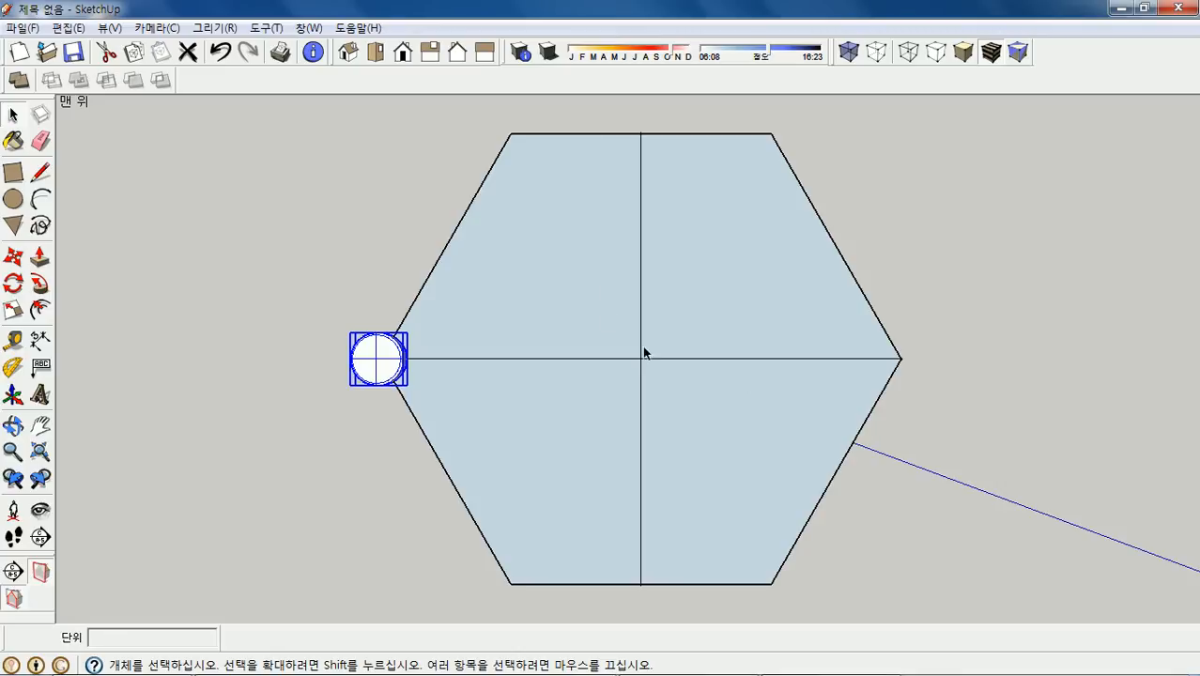
Rotate-copy the grouped cylinder by 60° about the hexagon's centre and multiply the copy with *5.
click(14, 286)
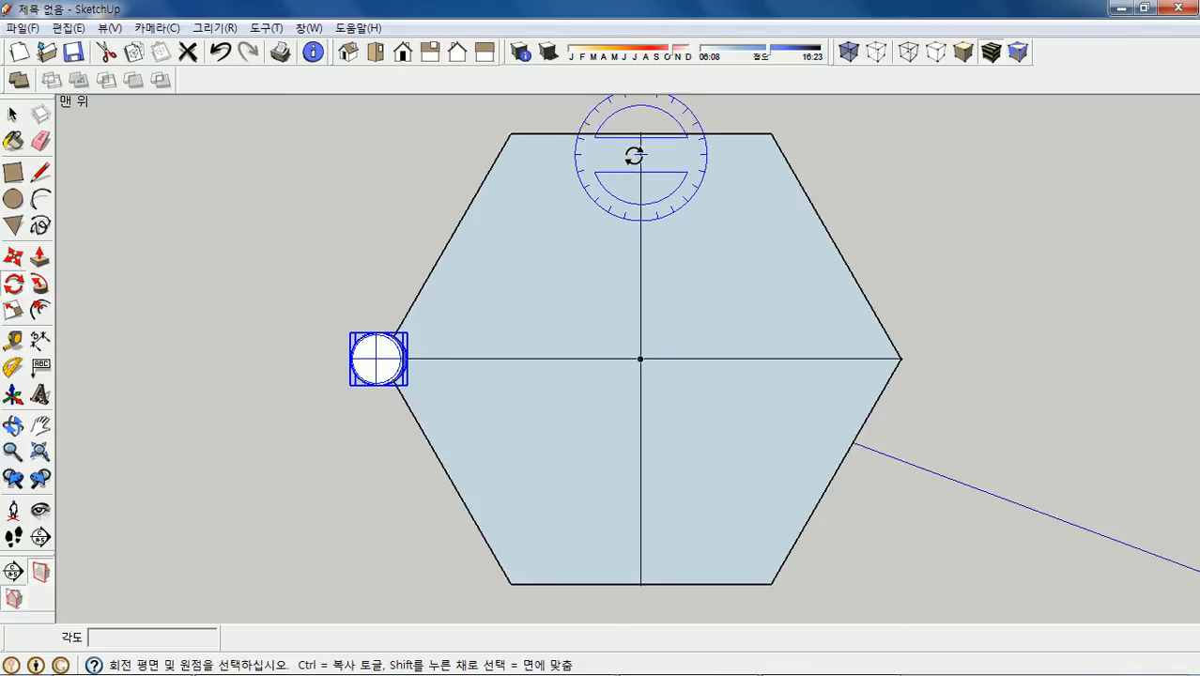
click(640, 359)
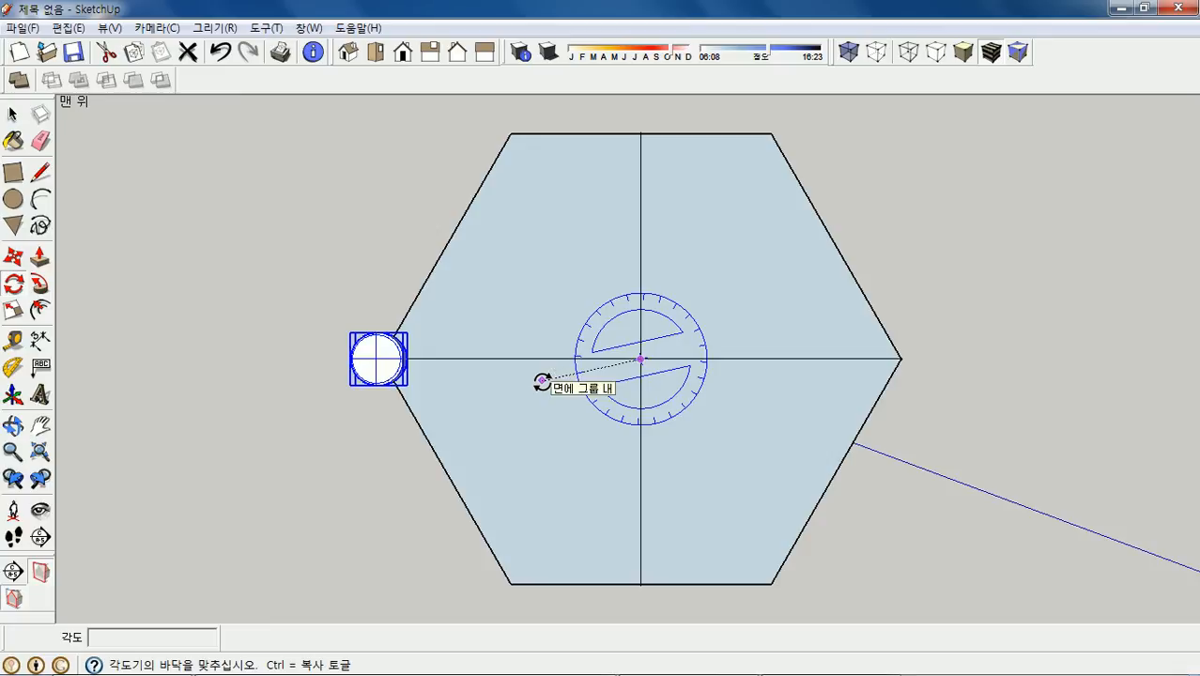
key(ctrl)
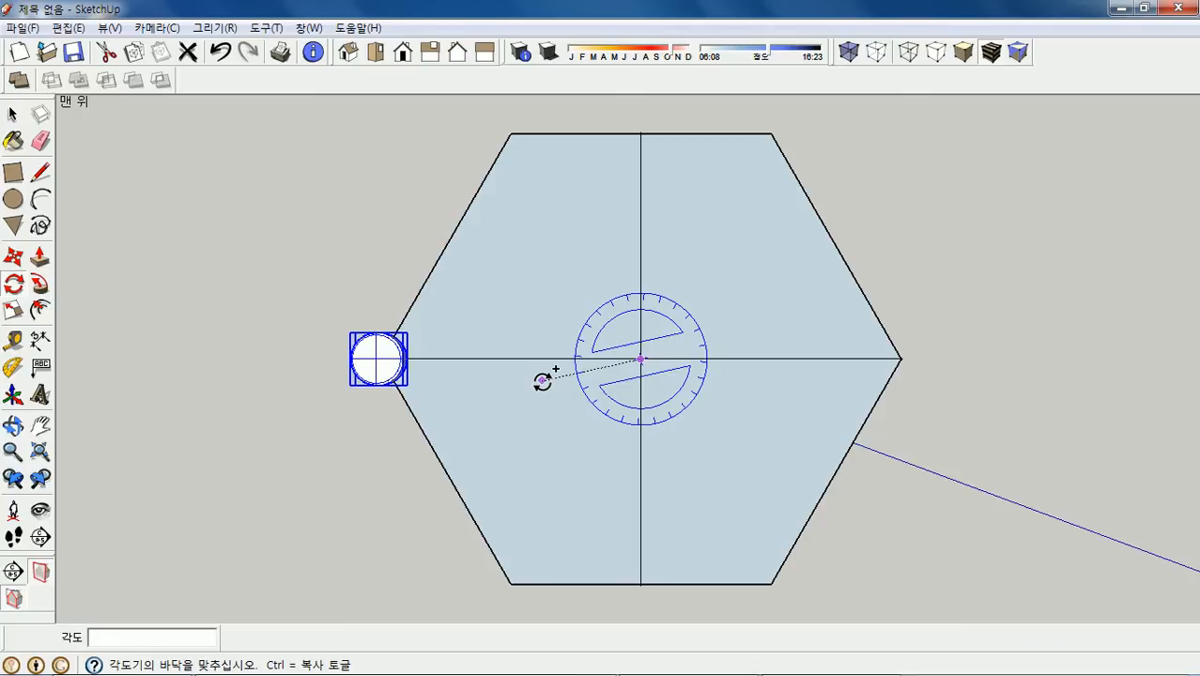
click(542, 380)
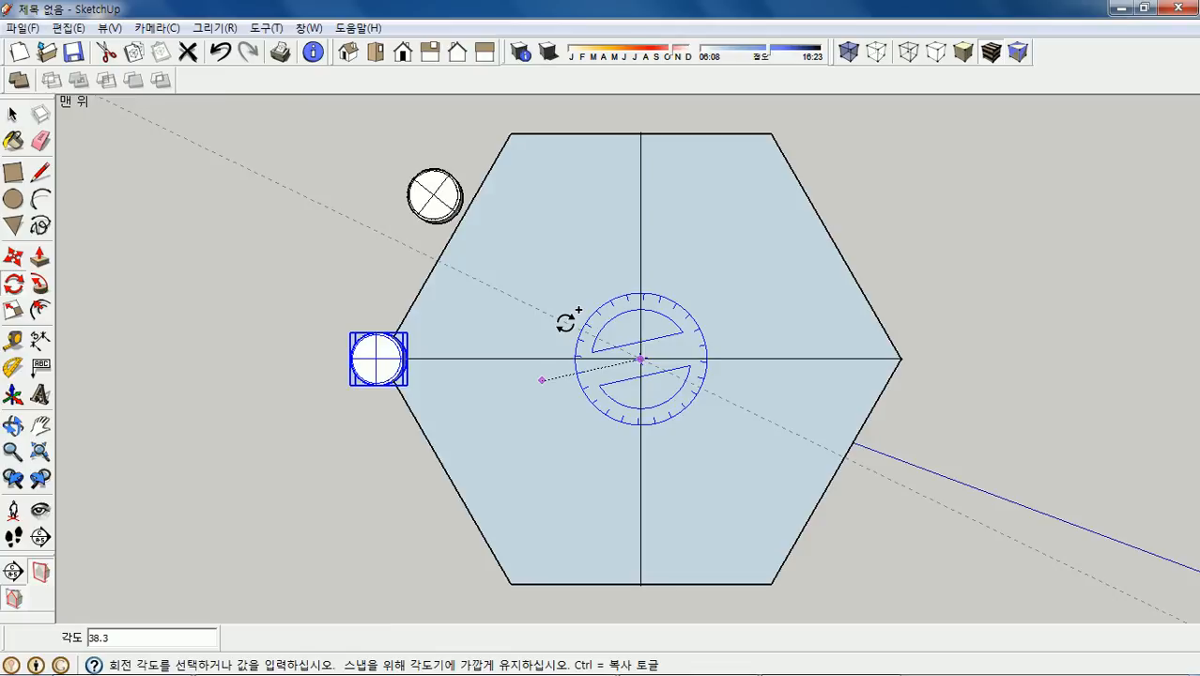
text(60)
key(Return)
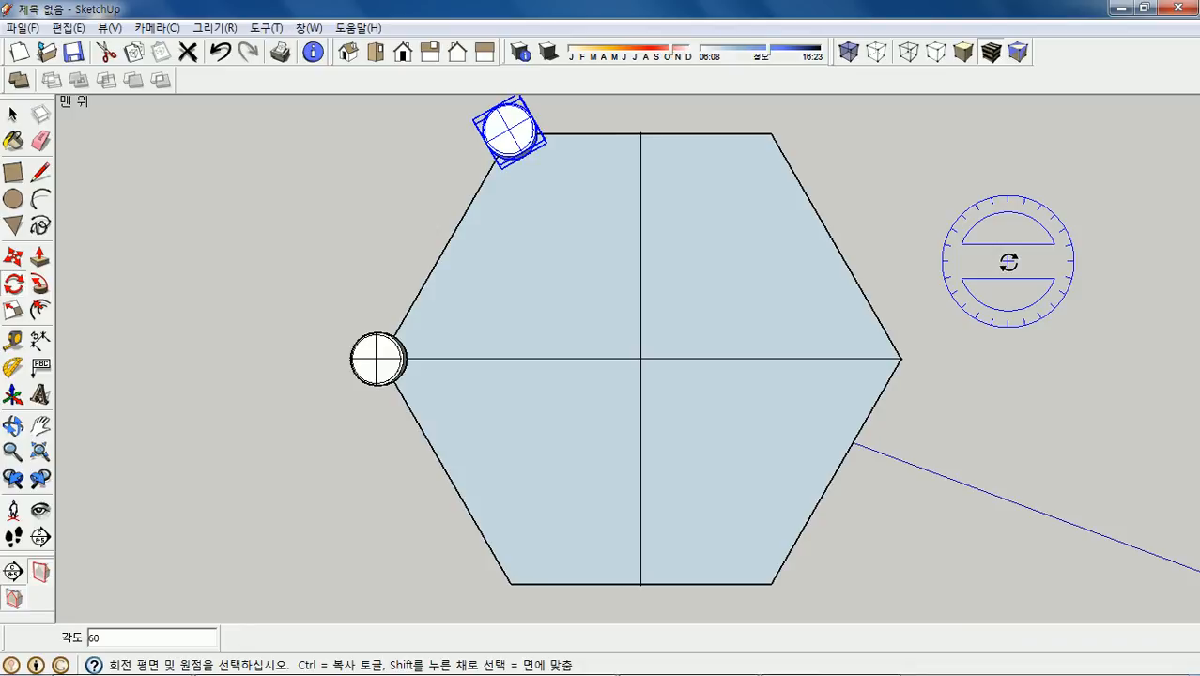
text(*5)
key(Return)
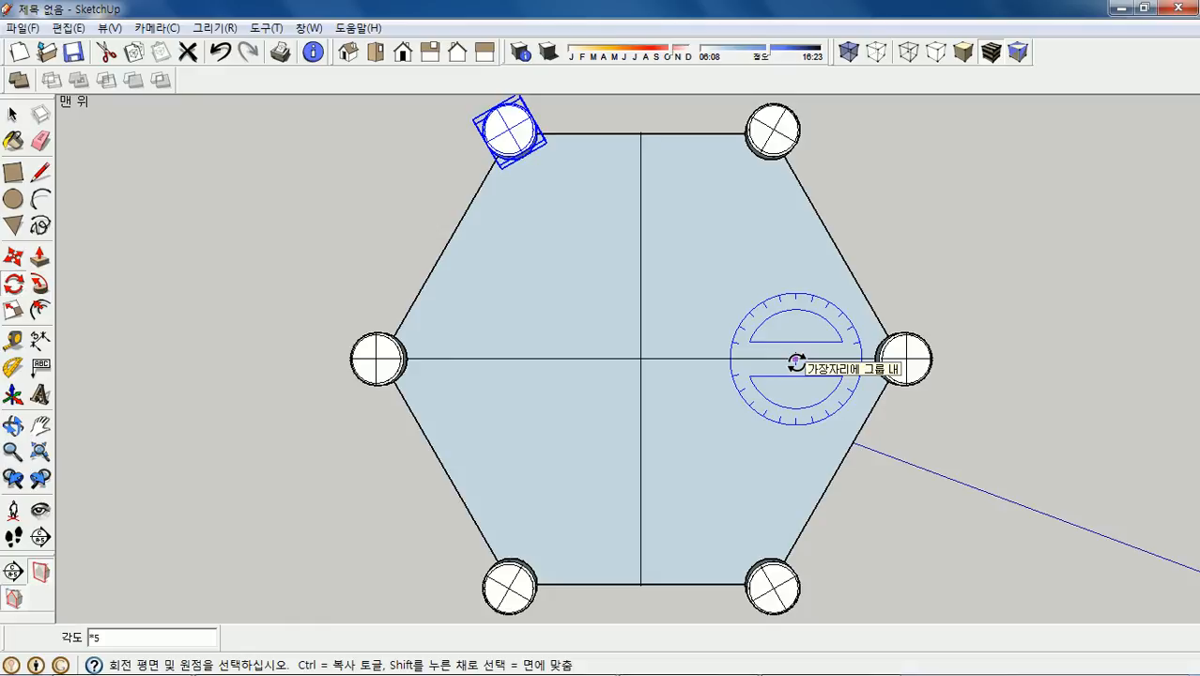
Undo the rotated copies of the cylinder around the hexagon.
key(ctrl)
key(ctrl+z)
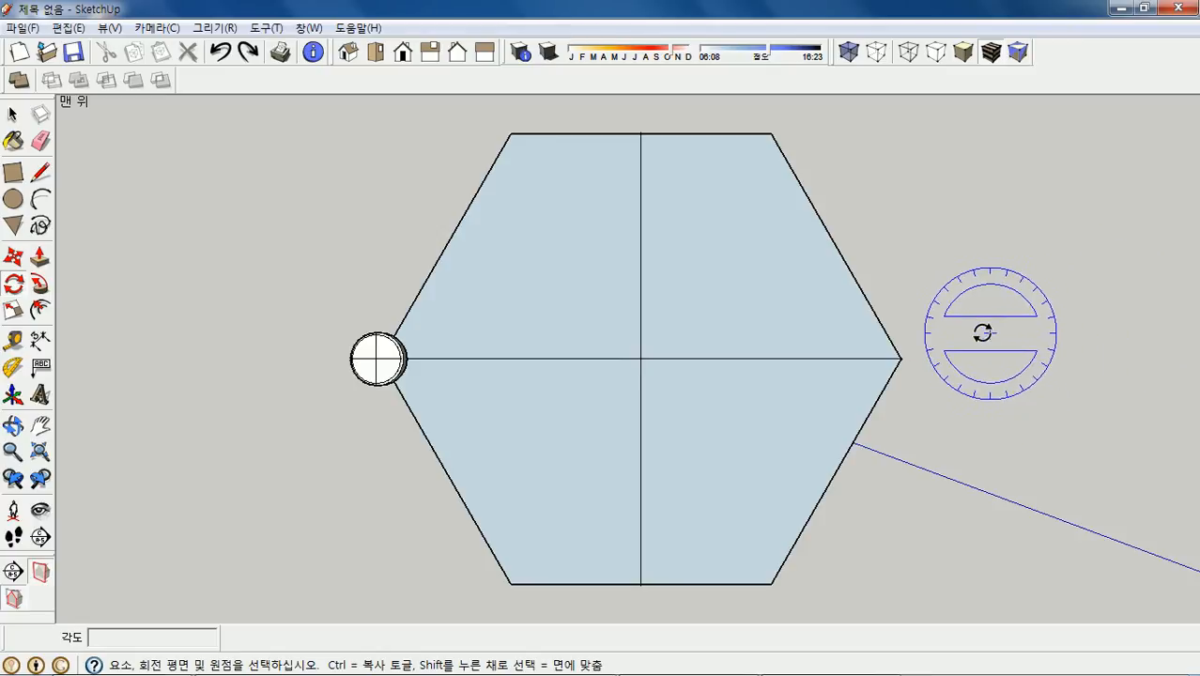
Rotate-copy the grouped cylinder by 60° about the hexagon's centre, starting from the horizontal centre line.
click(9, 111)
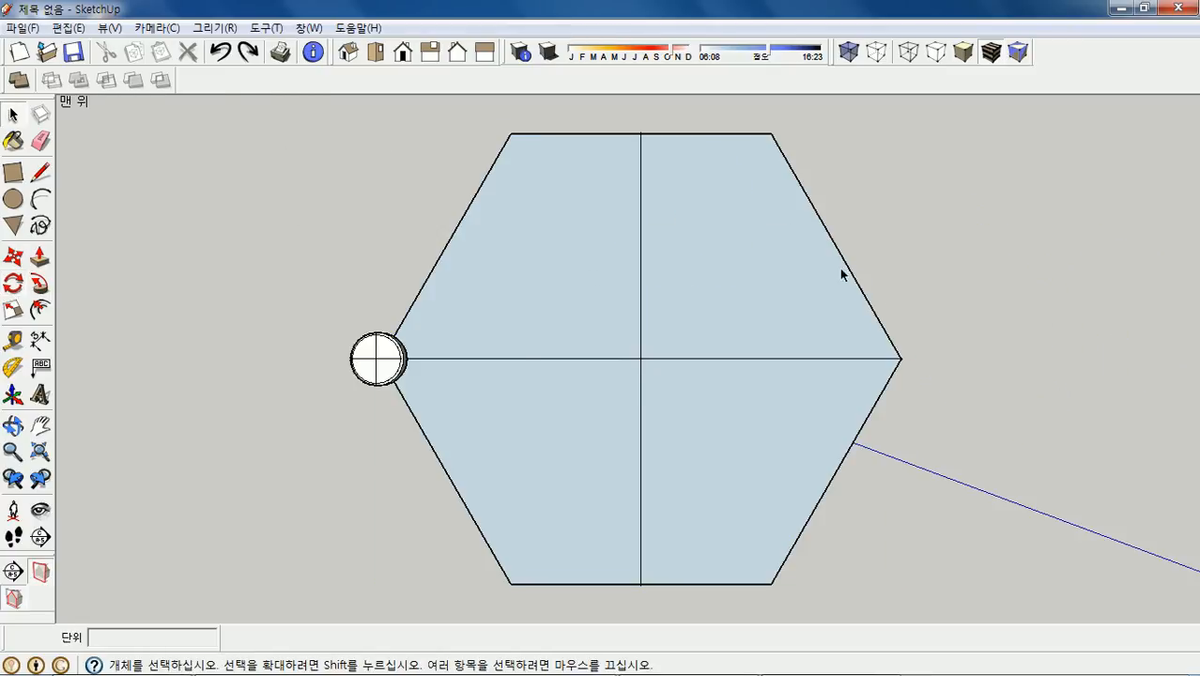
click(389, 374)
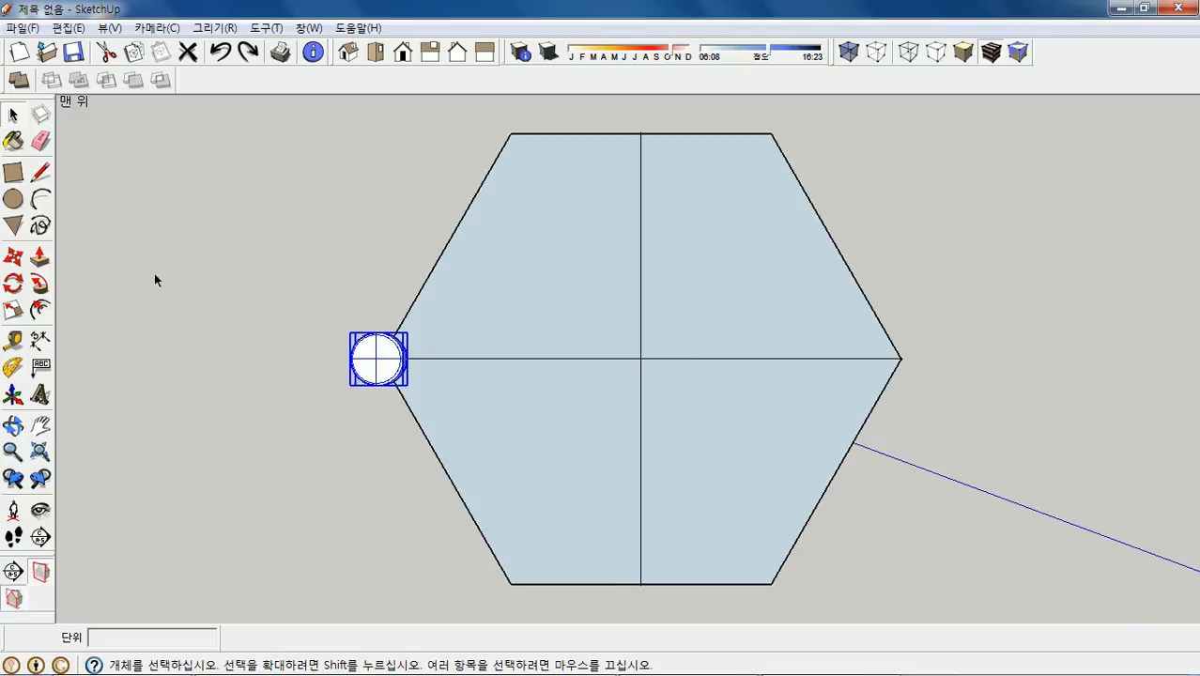
click(13, 283)
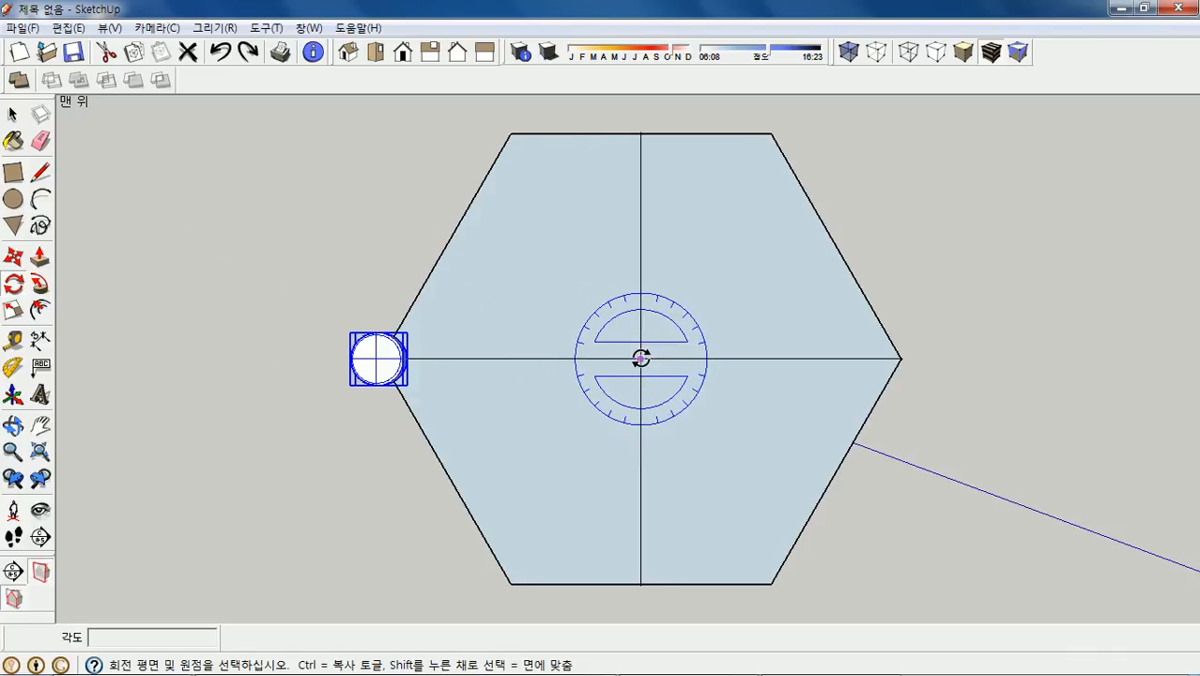
click(641, 359)
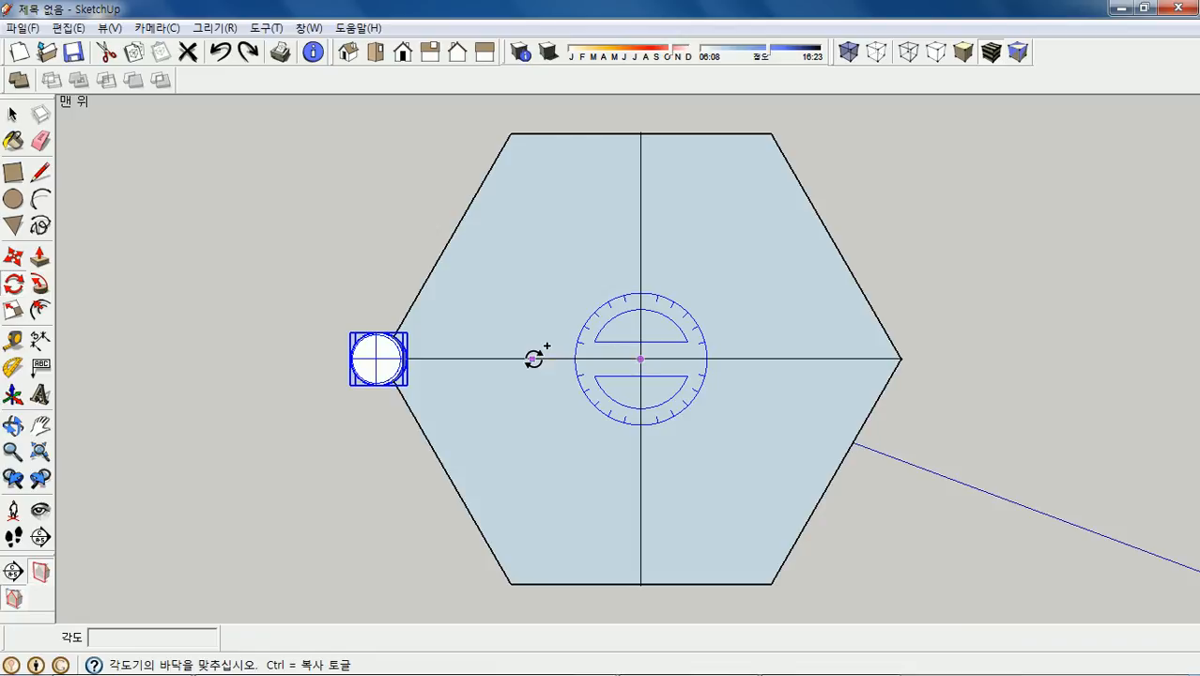
click(533, 359)
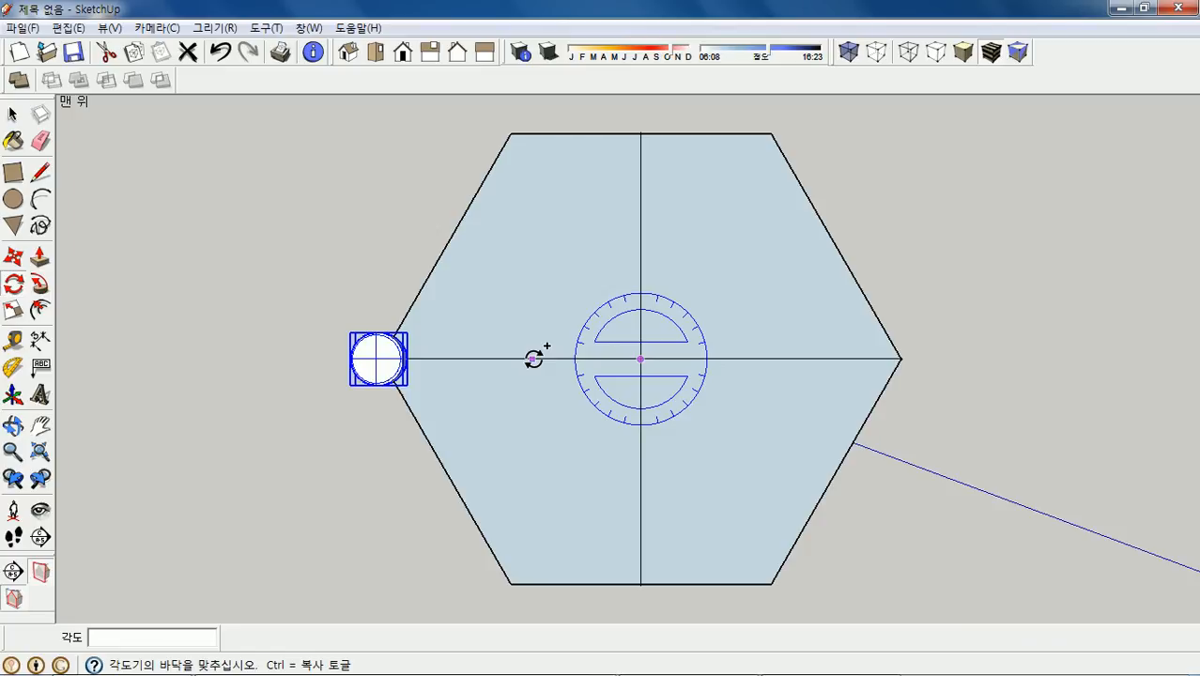
click(533, 359)
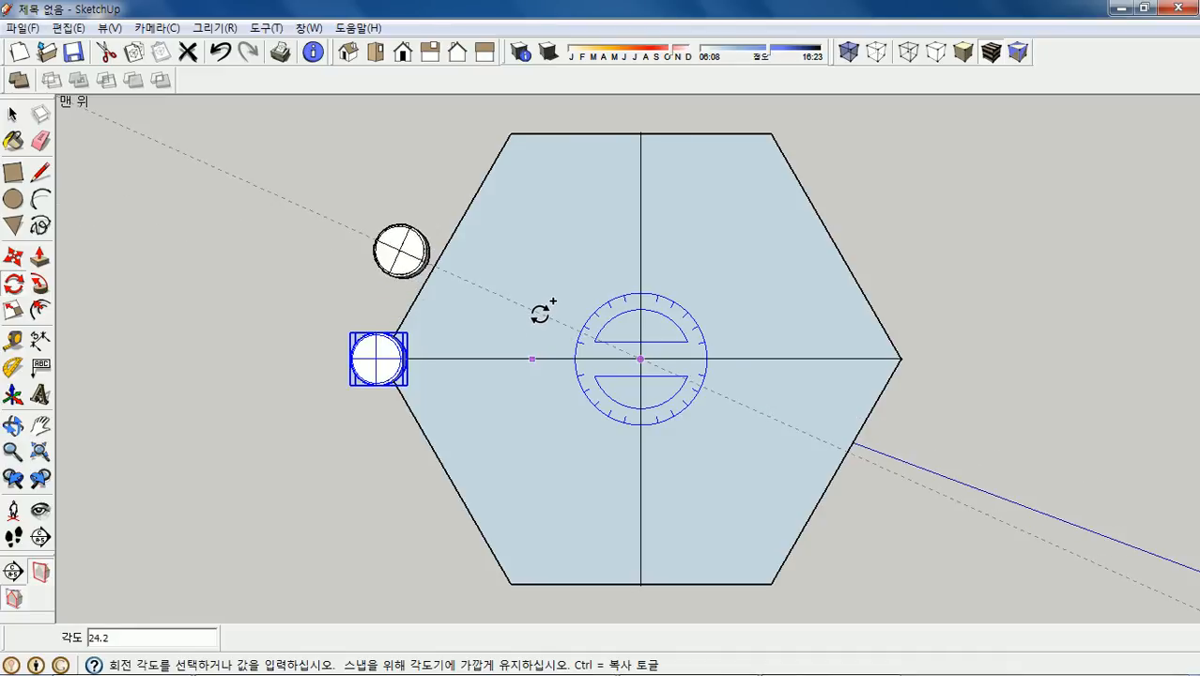
text(60)
key(Return)
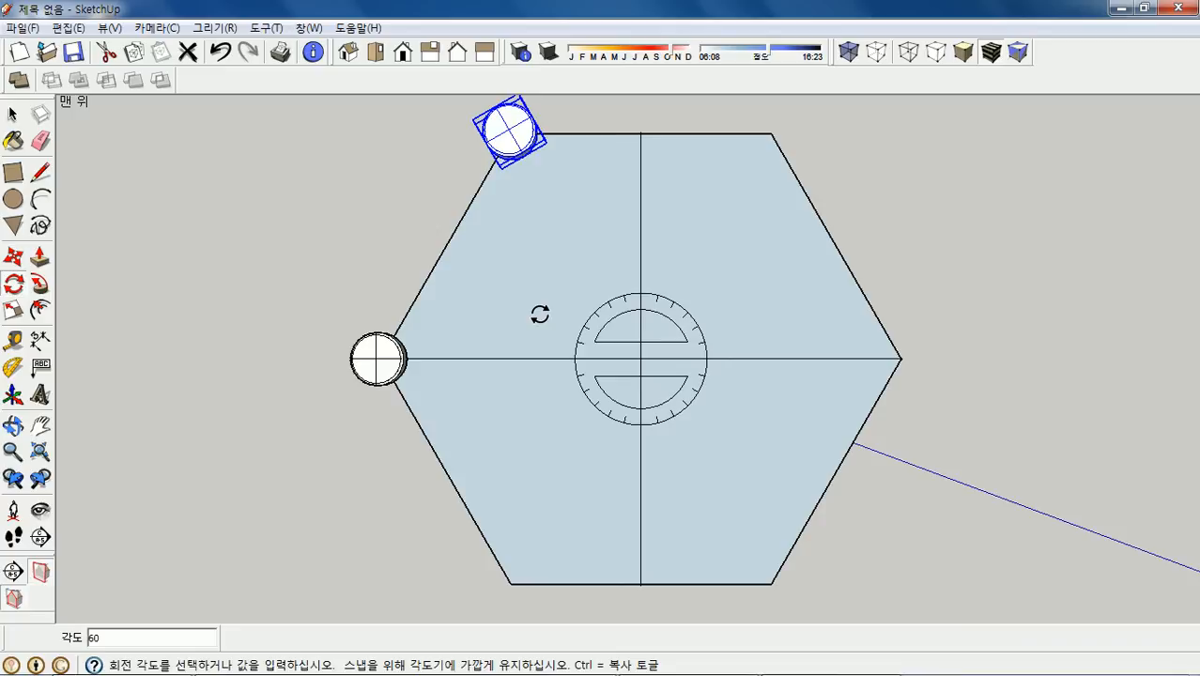
Multiply the rotated cylinder copy with *5 around the hexagon and clear the selection.
text(*5)
key(Return)
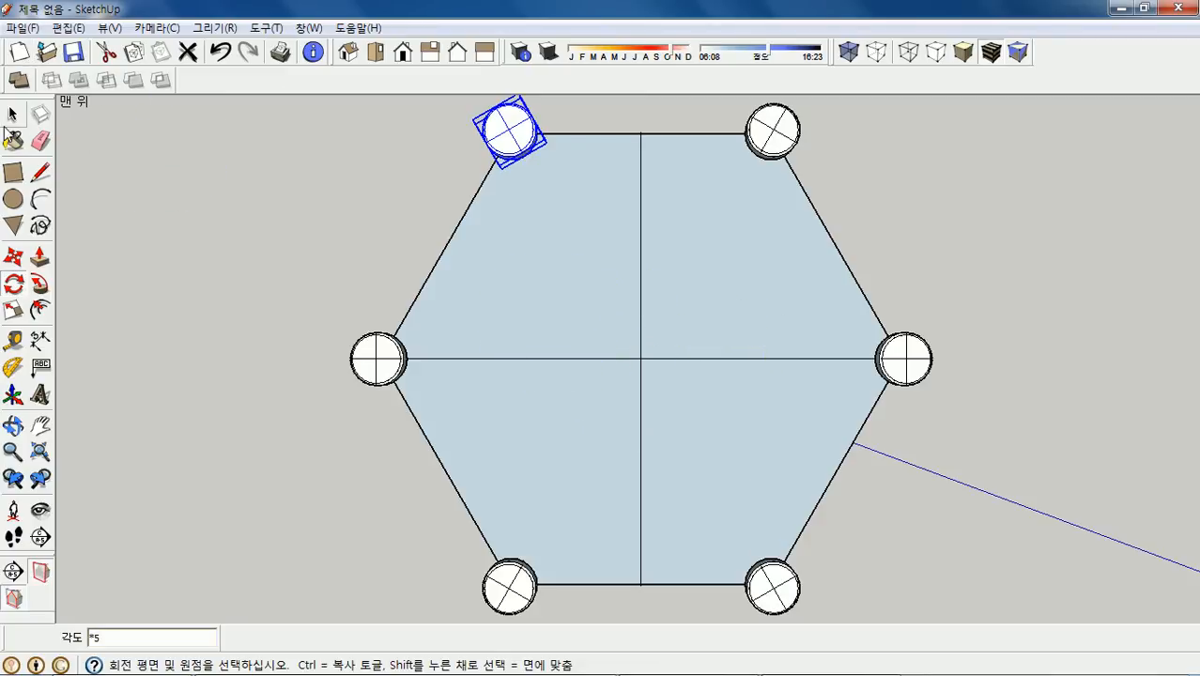
click(13, 113)
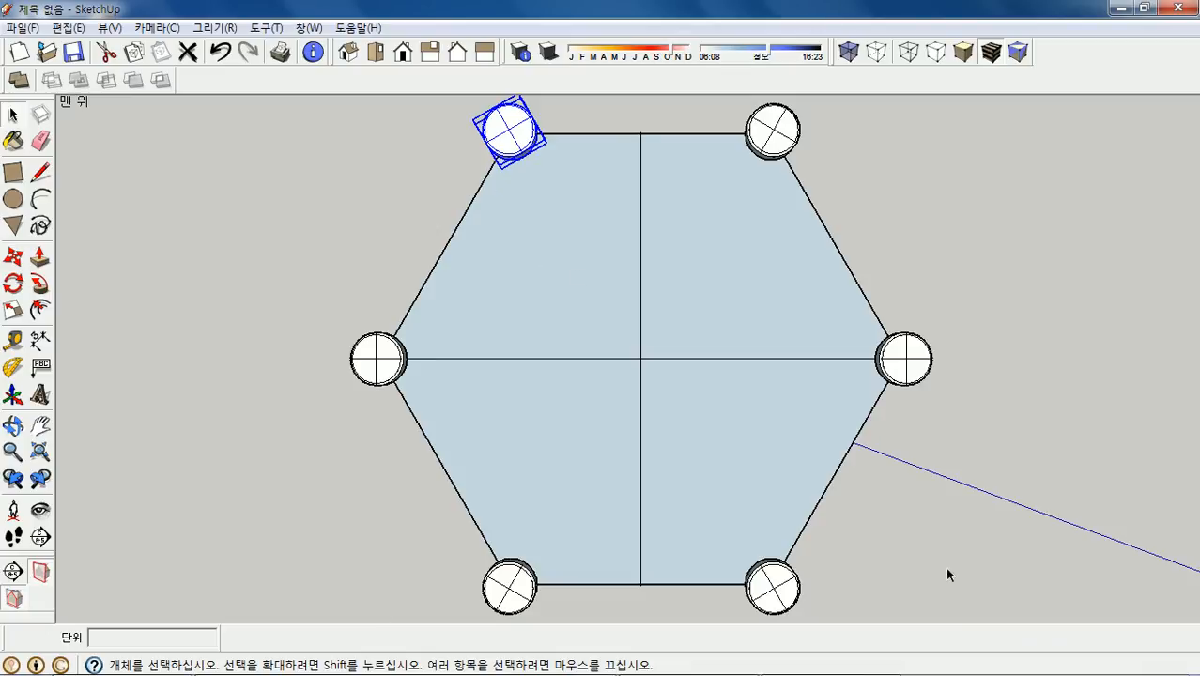
click(325, 272)
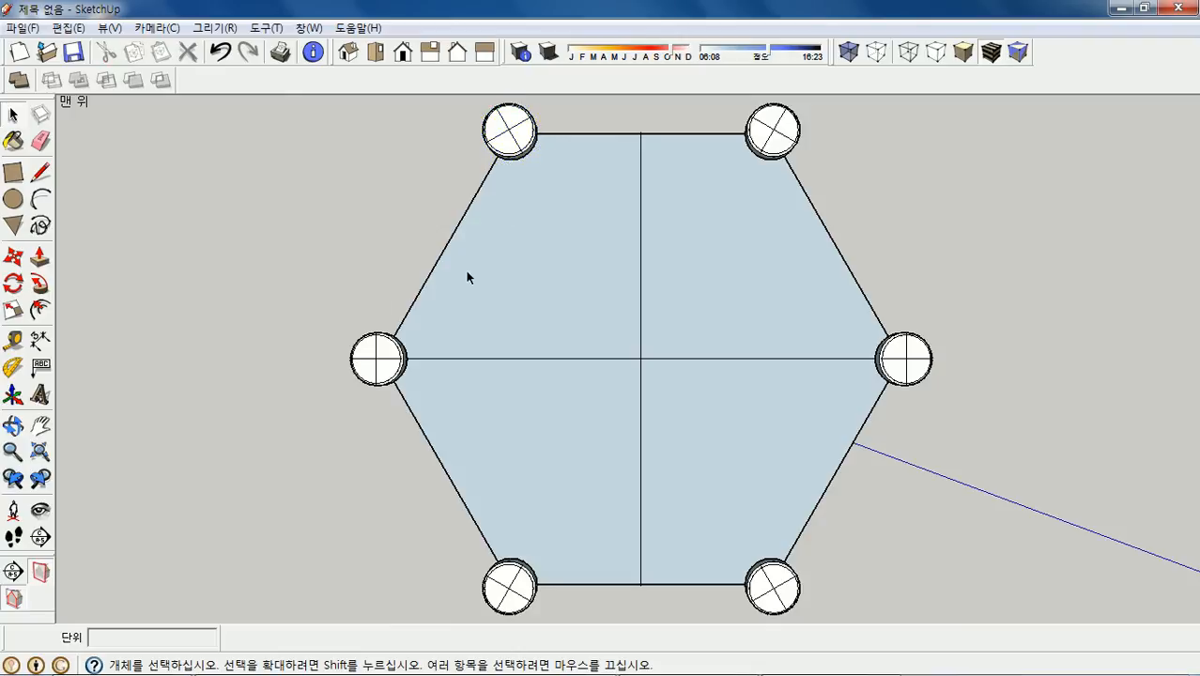
click(603, 314)
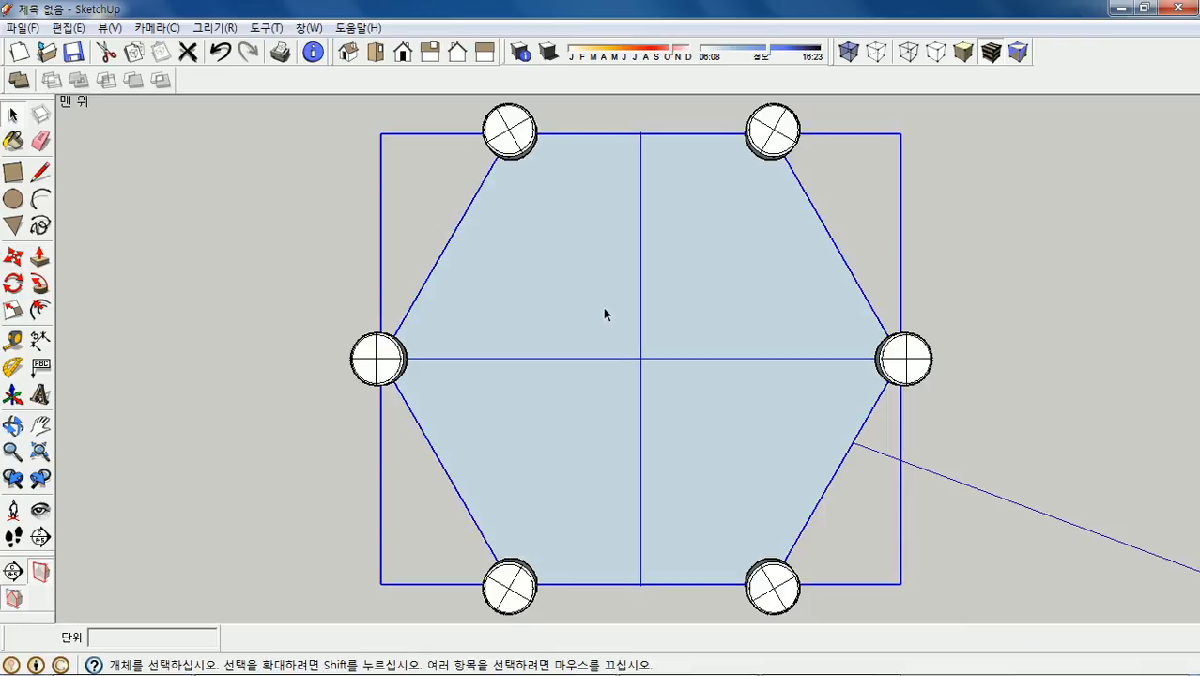
click(1005, 268)
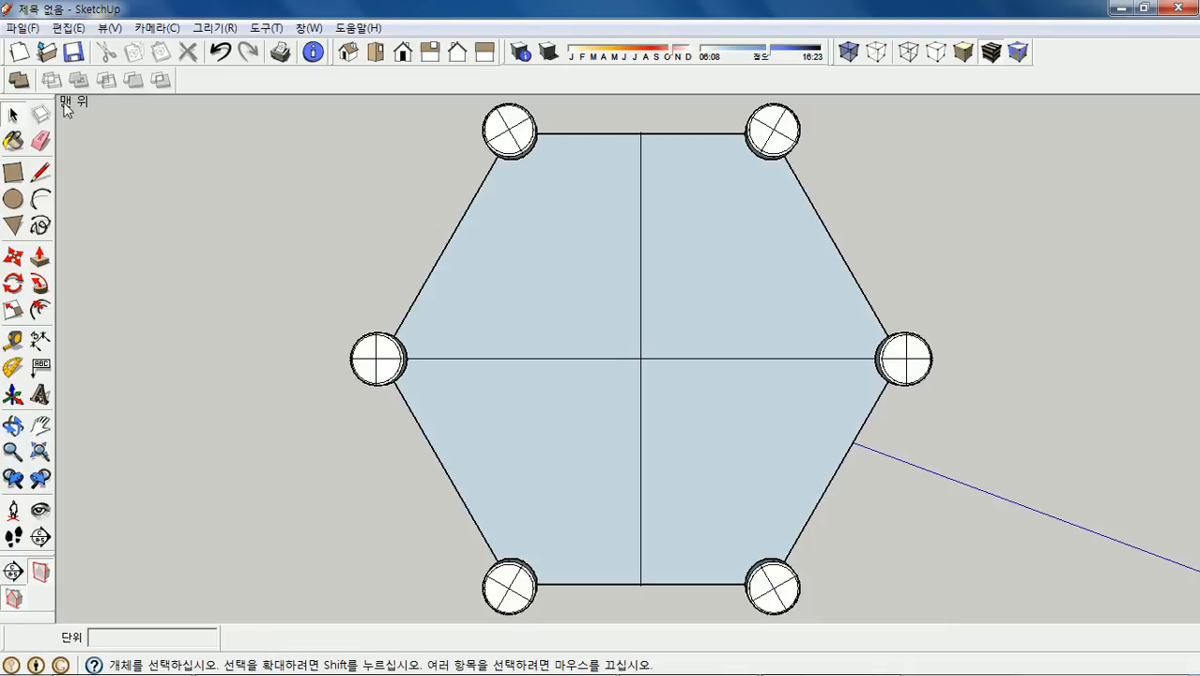
Save the model to the desktop (바탕 화면) as a SketchUp file named 주초.
click(18, 28)
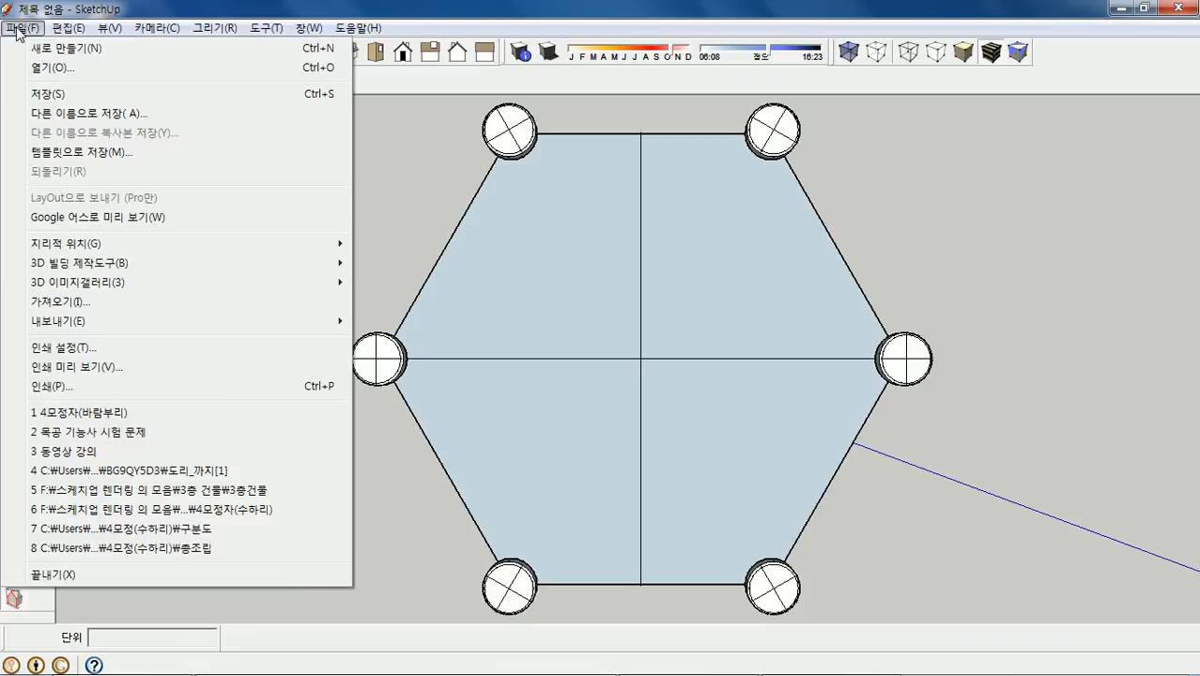
click(92, 95)
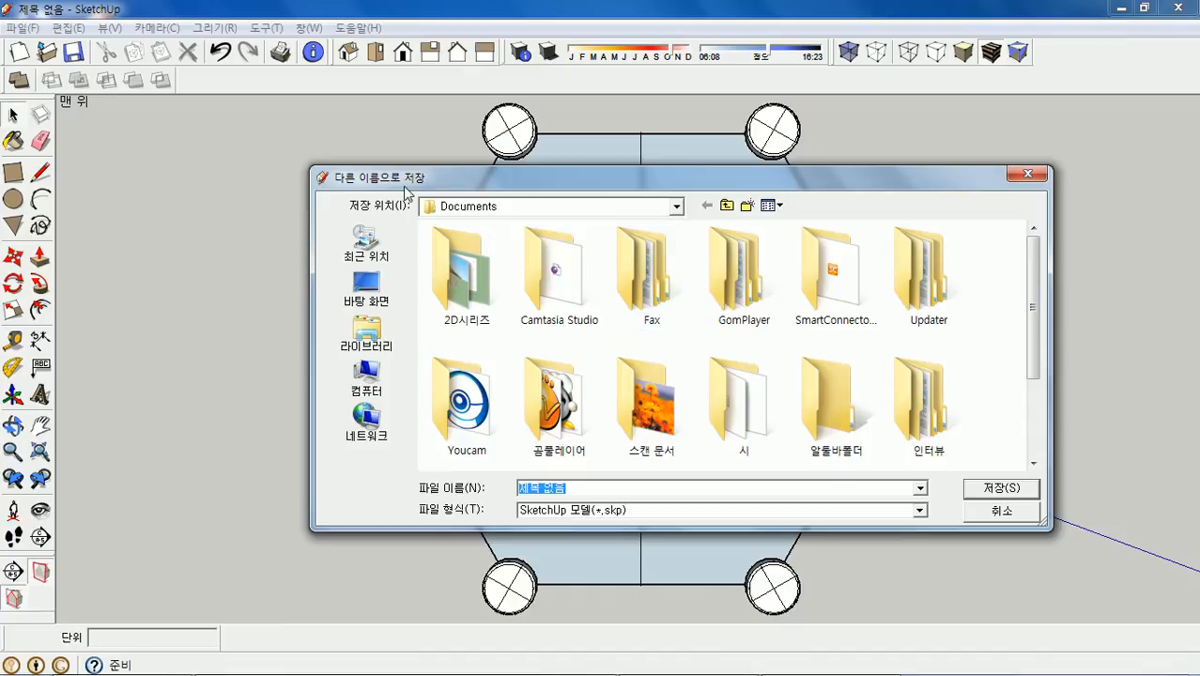
click(676, 206)
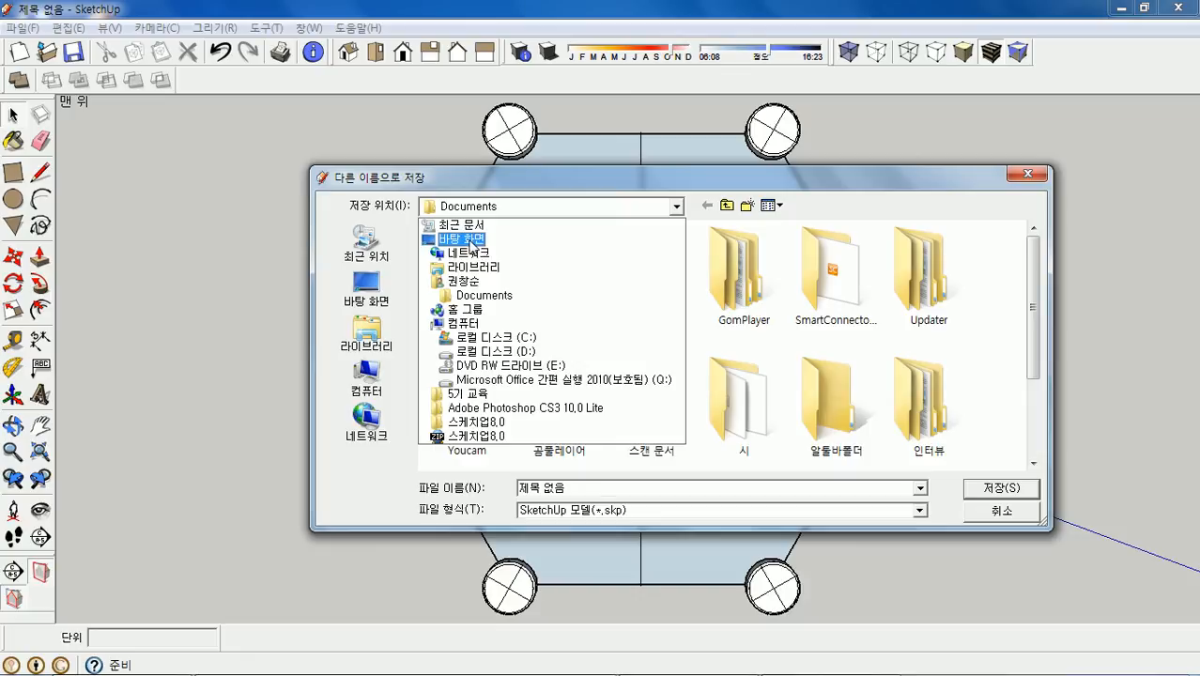
click(472, 243)
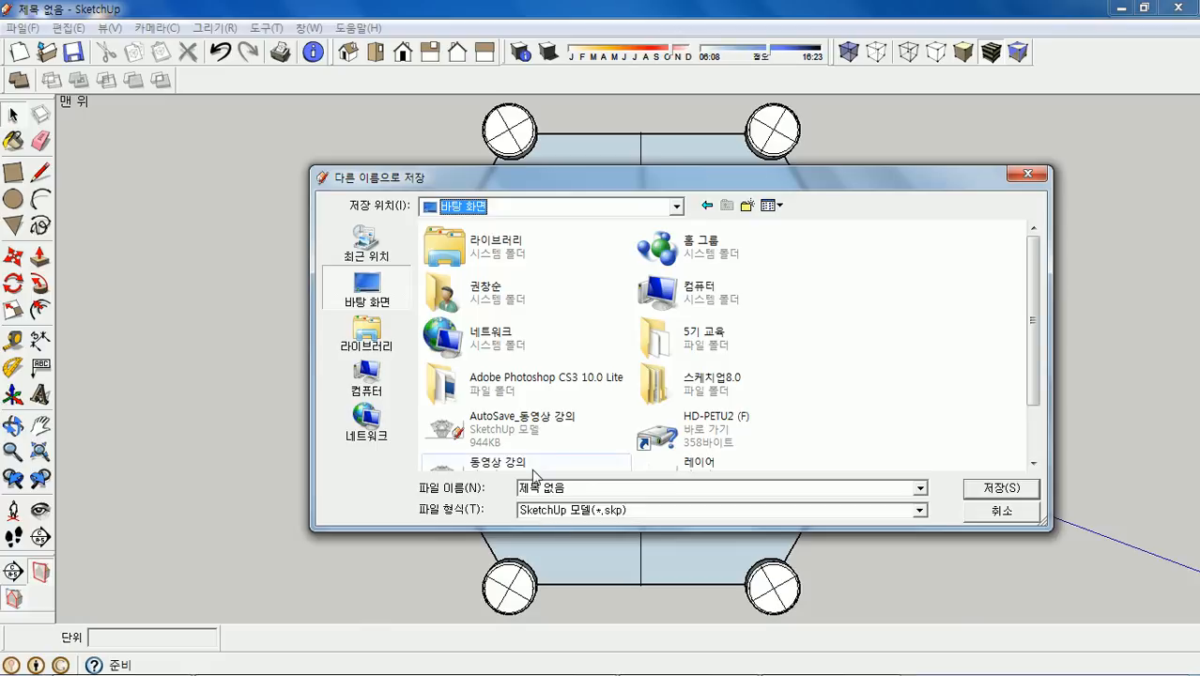
click(587, 490)
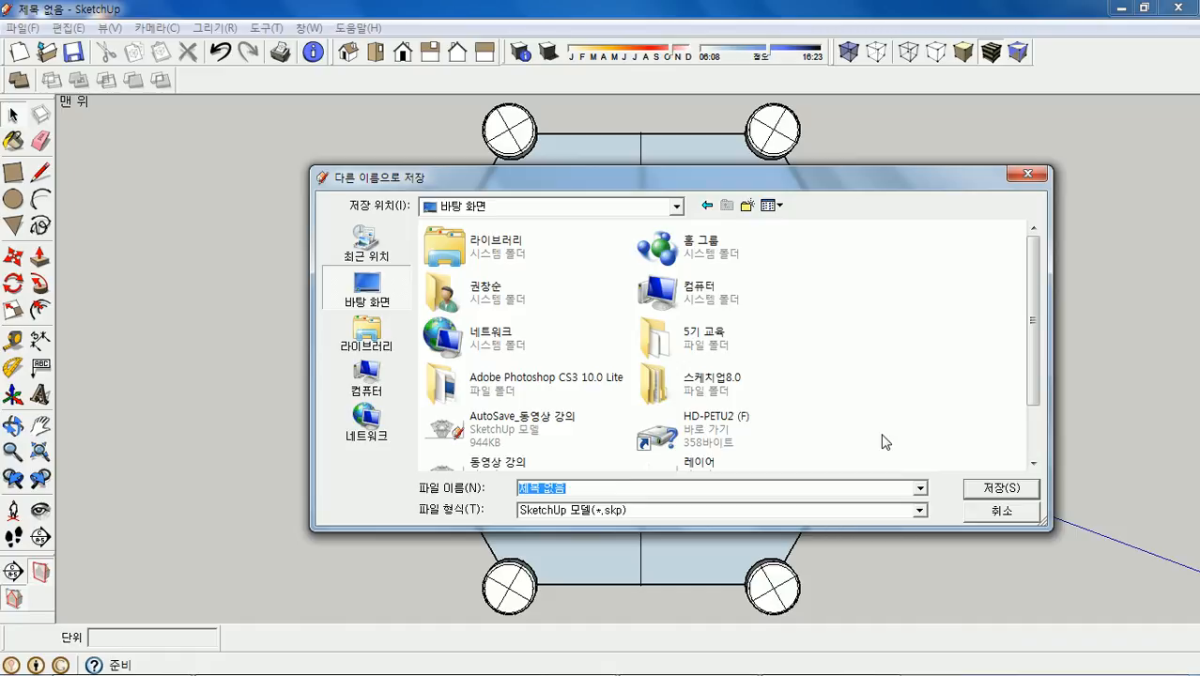
text(주초)
click(1001, 488)
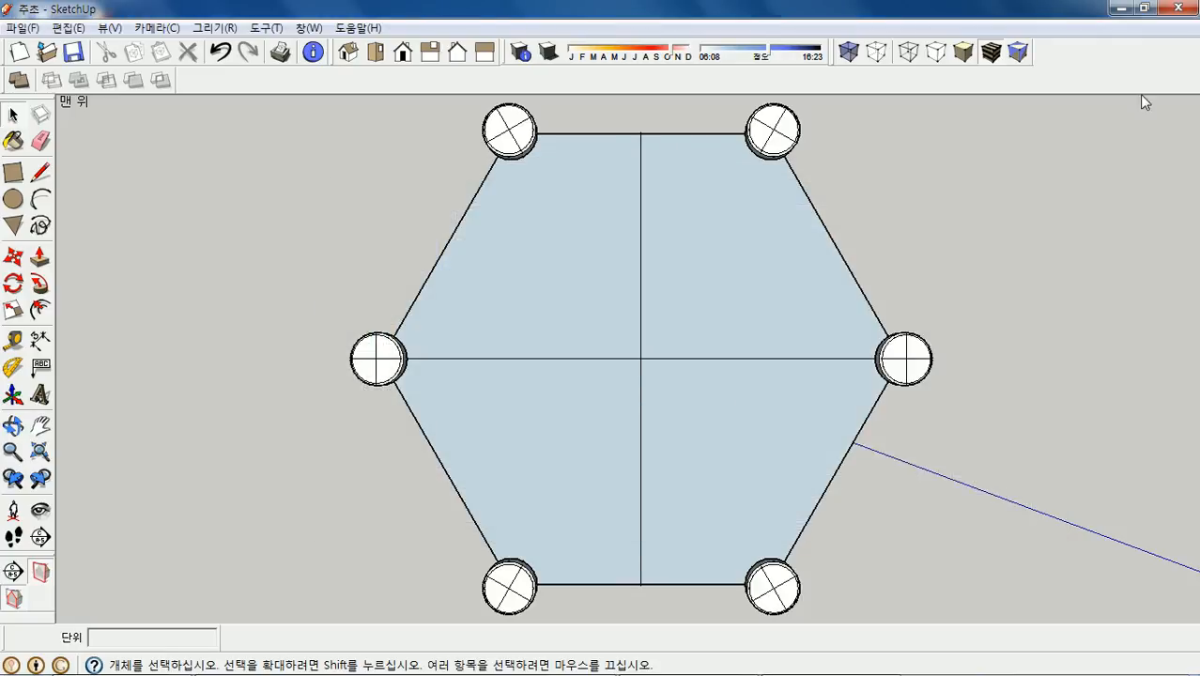
Look for the saved 주초 file on the desktop and return to the model window.
click(1123, 10)
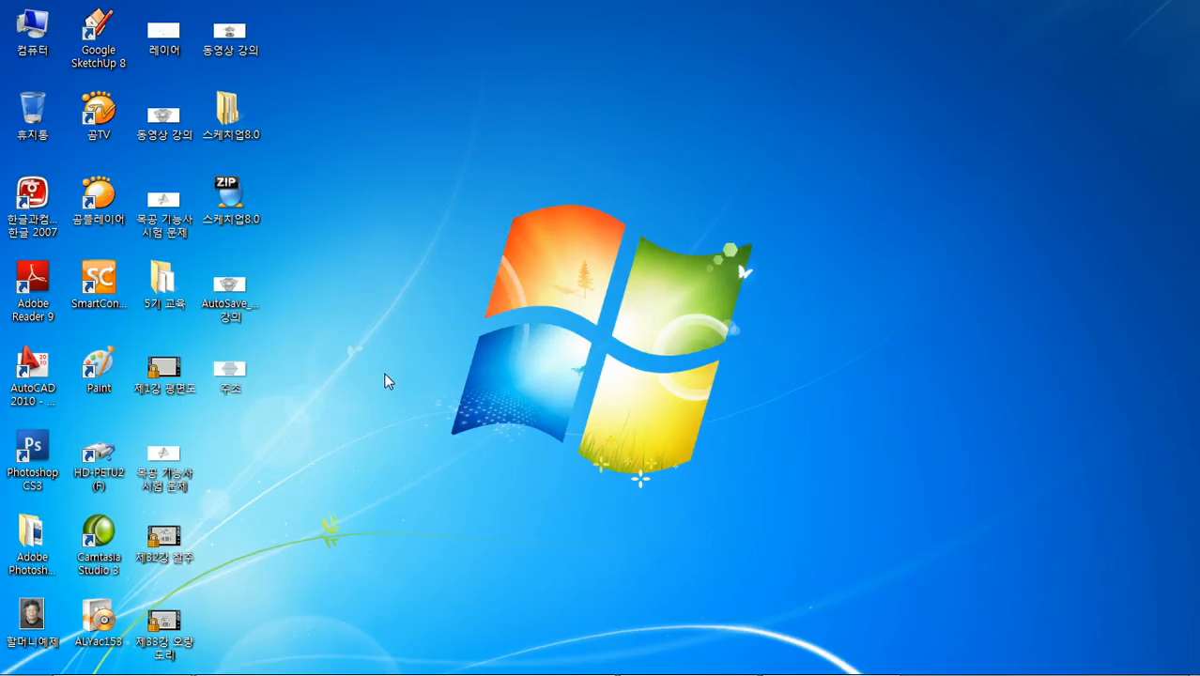
mouse_move(729, 673)
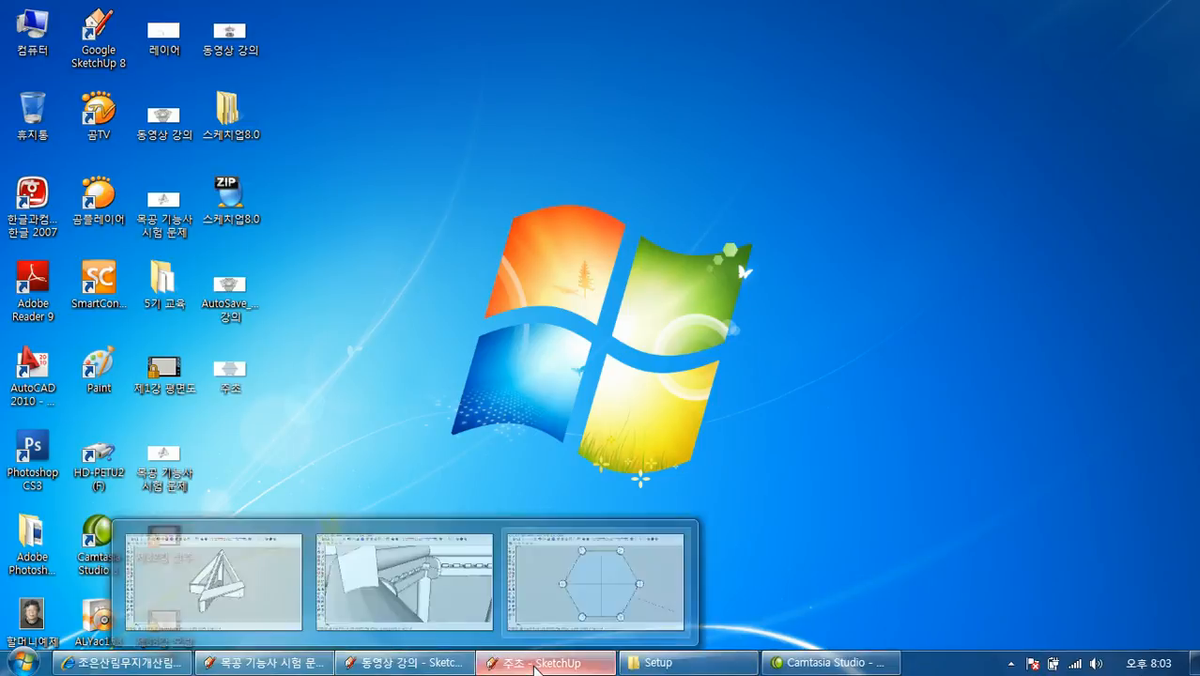
click(534, 668)
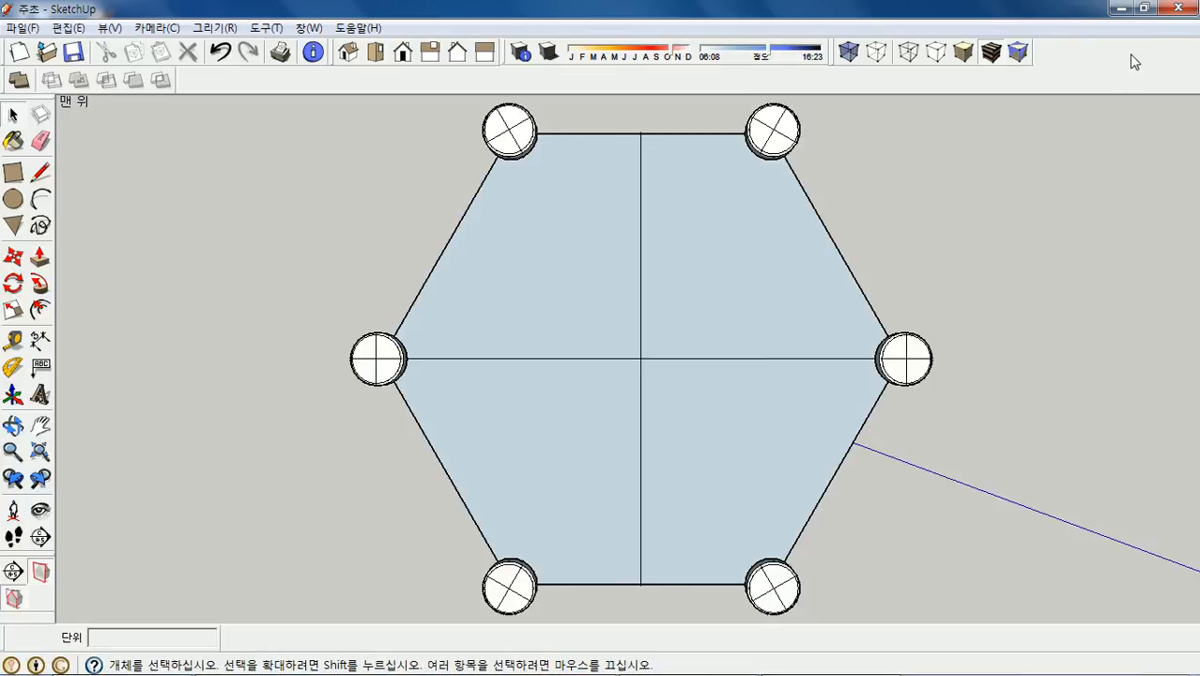
Close the model, postponing sharing to the 3D gallery, and reopen the 주초 file from the desktop in SketchUp.
click(1177, 8)
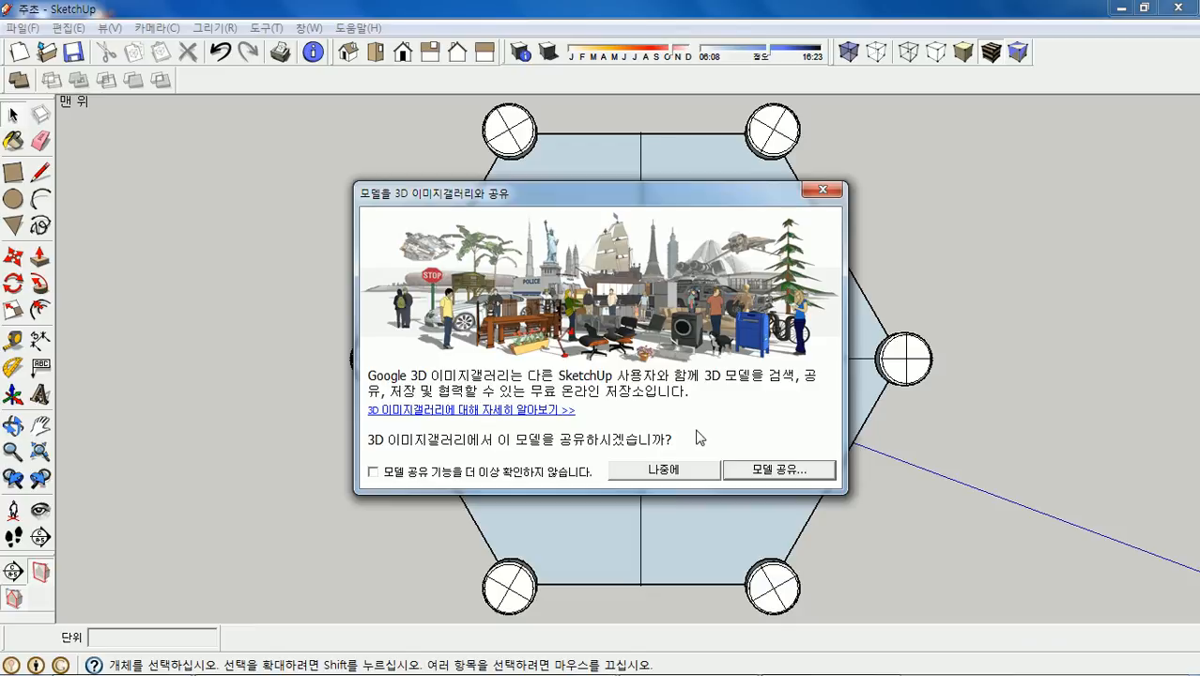
click(670, 475)
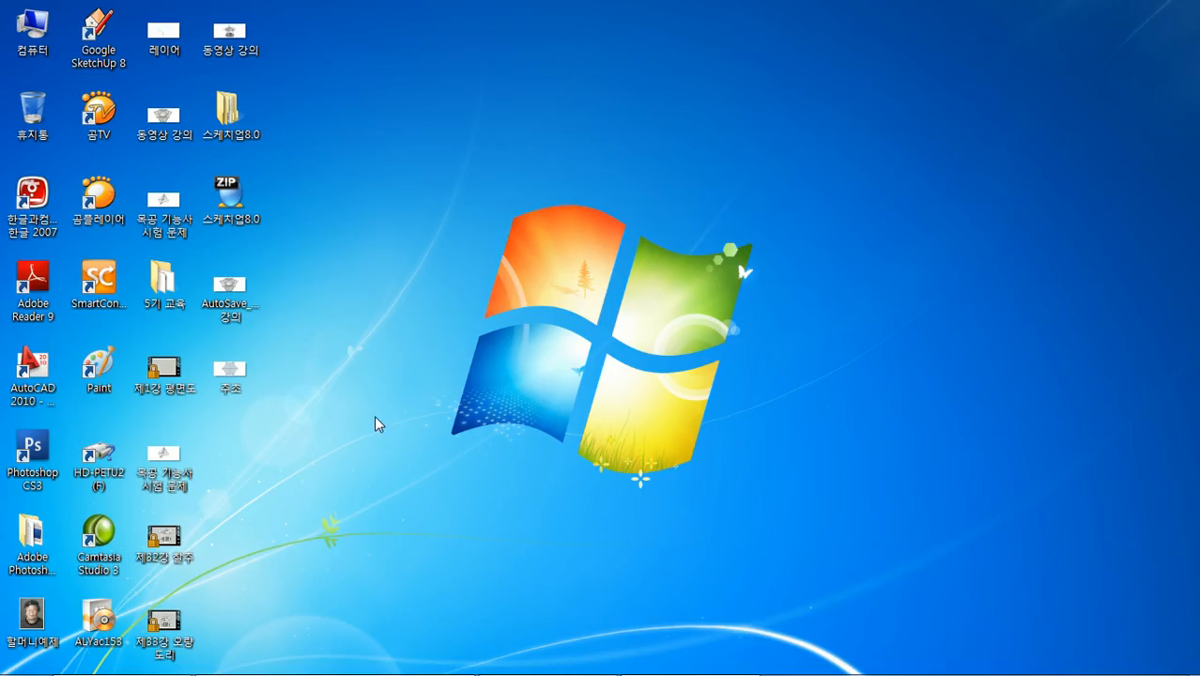
double_click(230, 376)
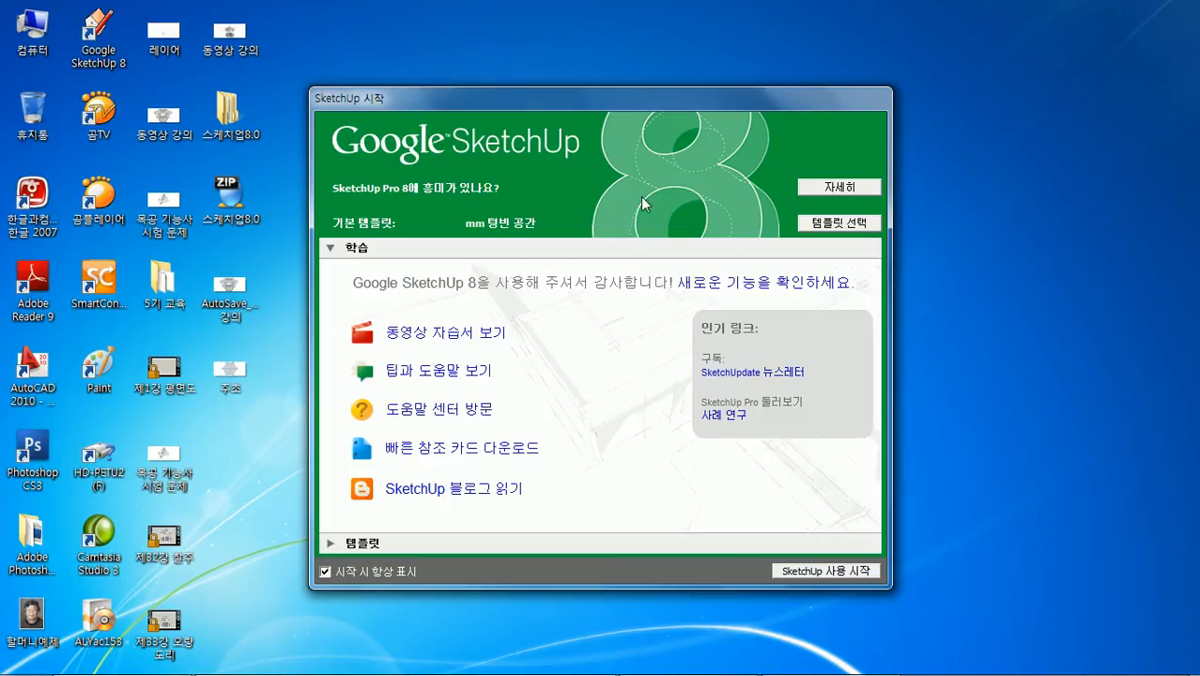
click(813, 574)
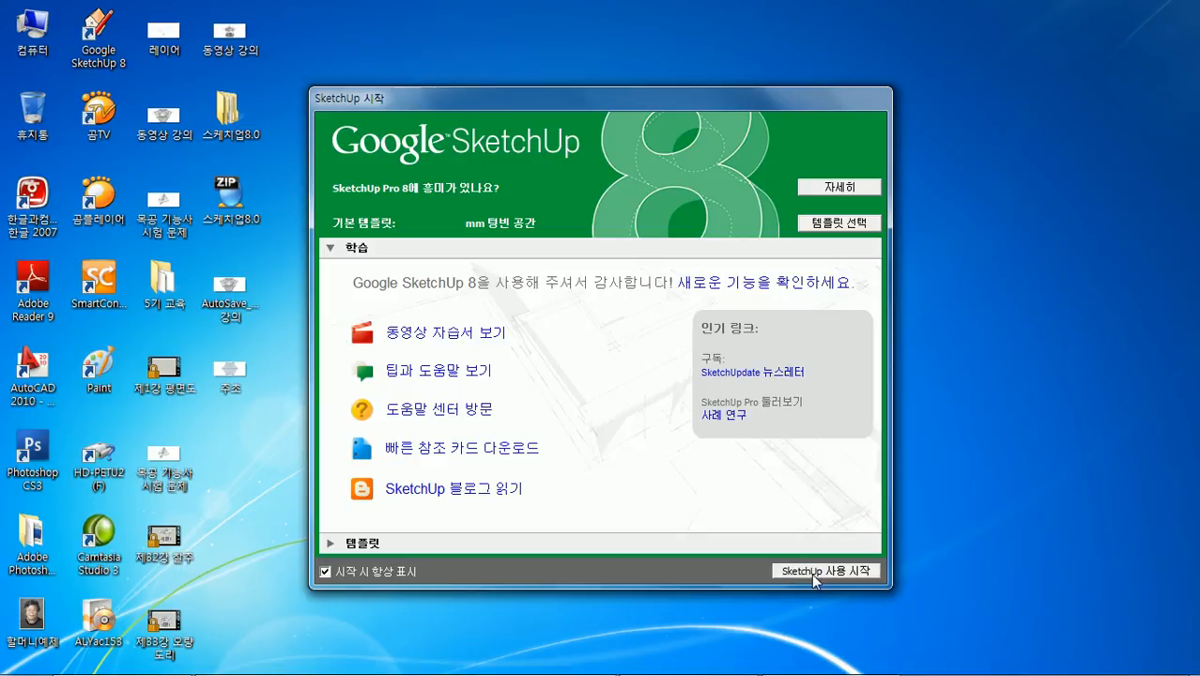